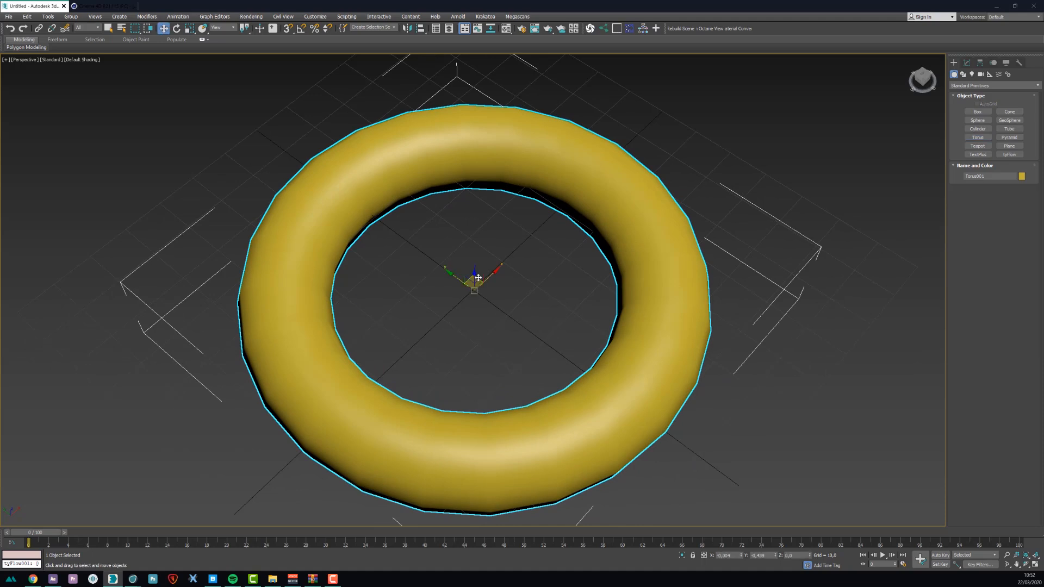
Step: Raise the torus vertically to about 13 units above the ground grid
left_click_drag(470, 285, 470, 231)
middle_click_drag(469, 231, 474, 208, "alt")
left_click_drag(473, 207, 474, 212)
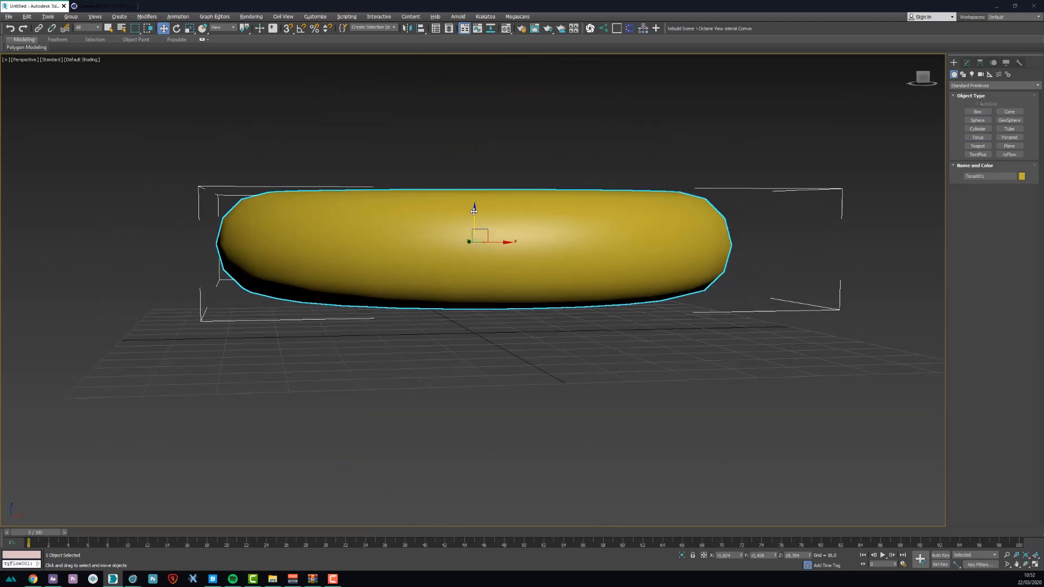
middle_click_drag(475, 211, 473, 207, "alt")
left_click_drag(473, 207, 476, 215)
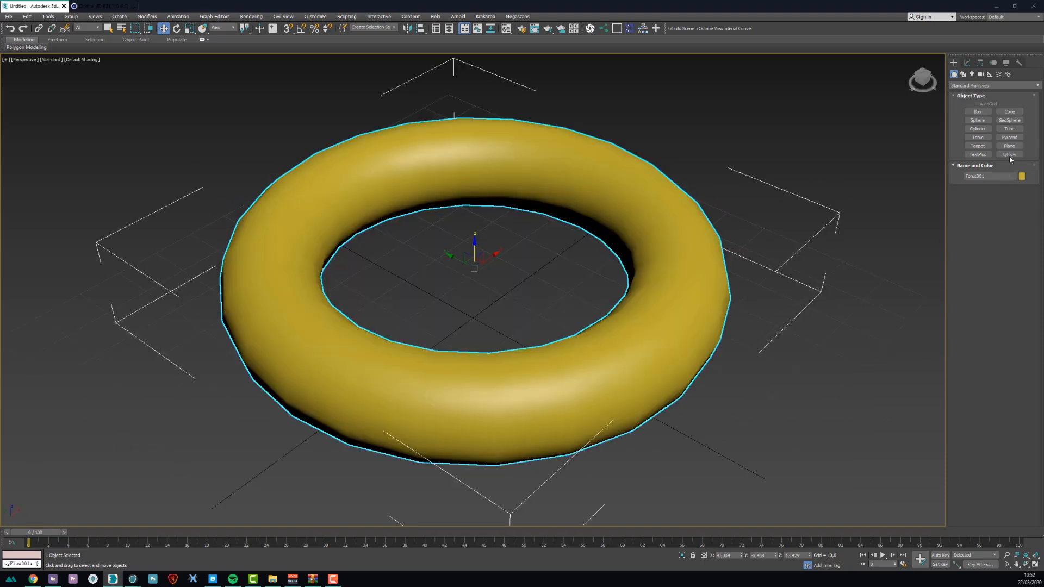
Step: Create a tyFlow object in the viewport beside the torus
left_click(1007, 155)
middle_click_drag(737, 212, 650, 216)
scroll(654, 218, "down", 3)
left_click_drag(716, 254, 753, 235)
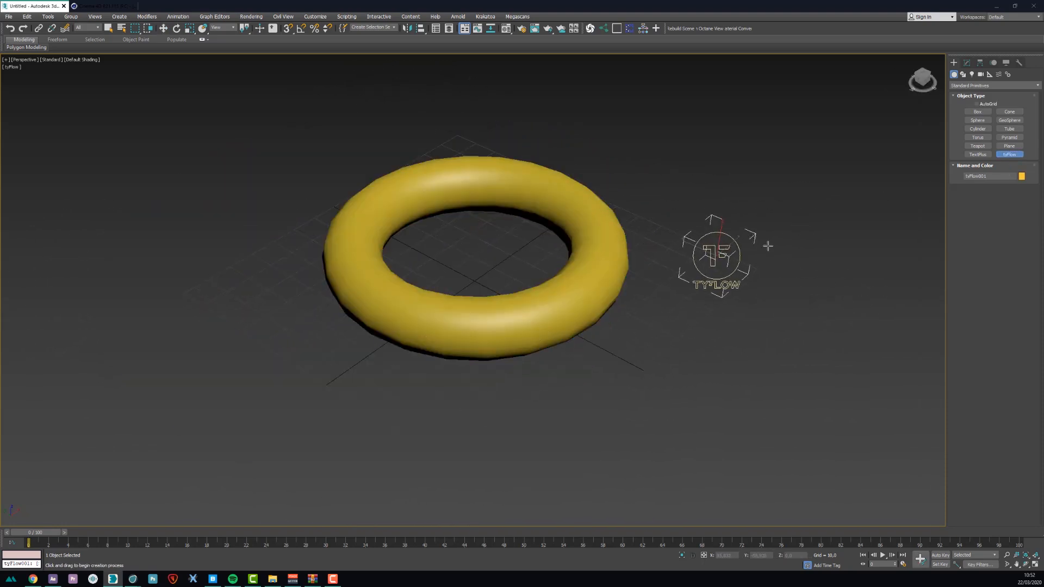
Step: Open the tyFlow object's editor and place its window so that the torus stays in view
left_click(966, 63)
left_click(977, 191)
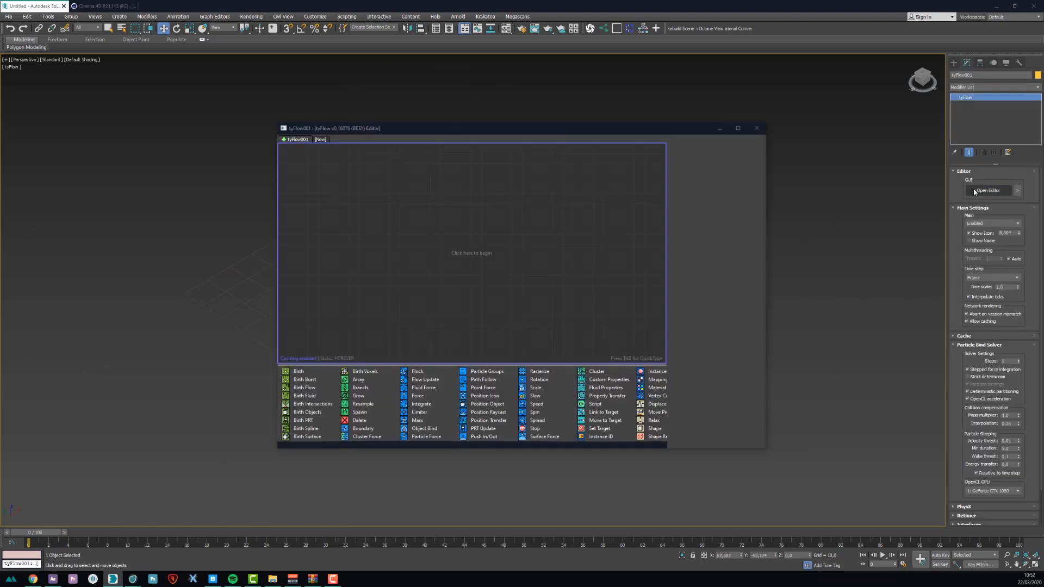
left_click_drag(419, 139, 133, 90)
middle_click_drag(608, 222, 685, 237)
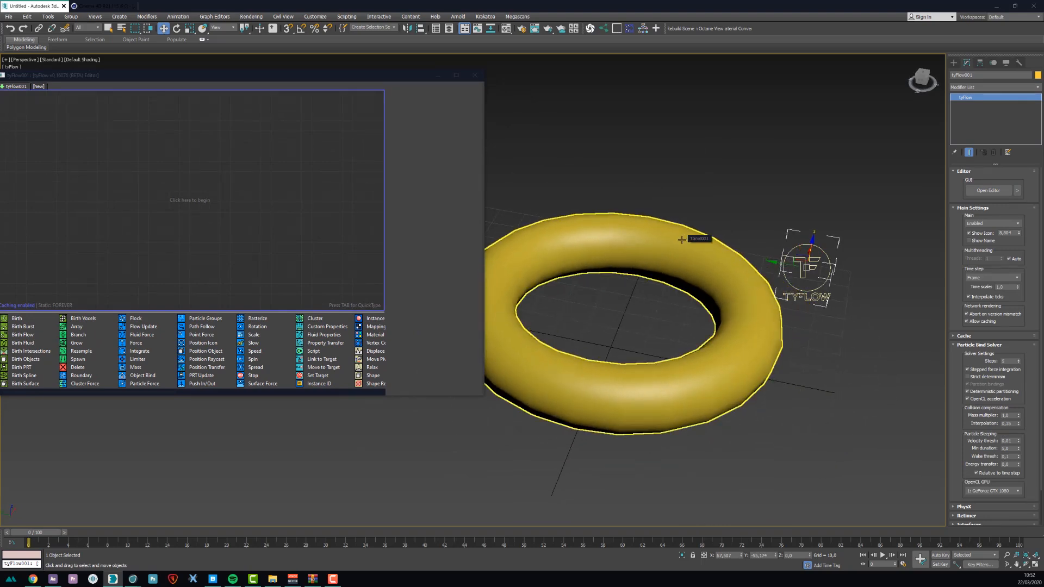
left_click_drag(119, 76, 141, 58)
middle_click_drag(611, 293, 647, 285, "alt")
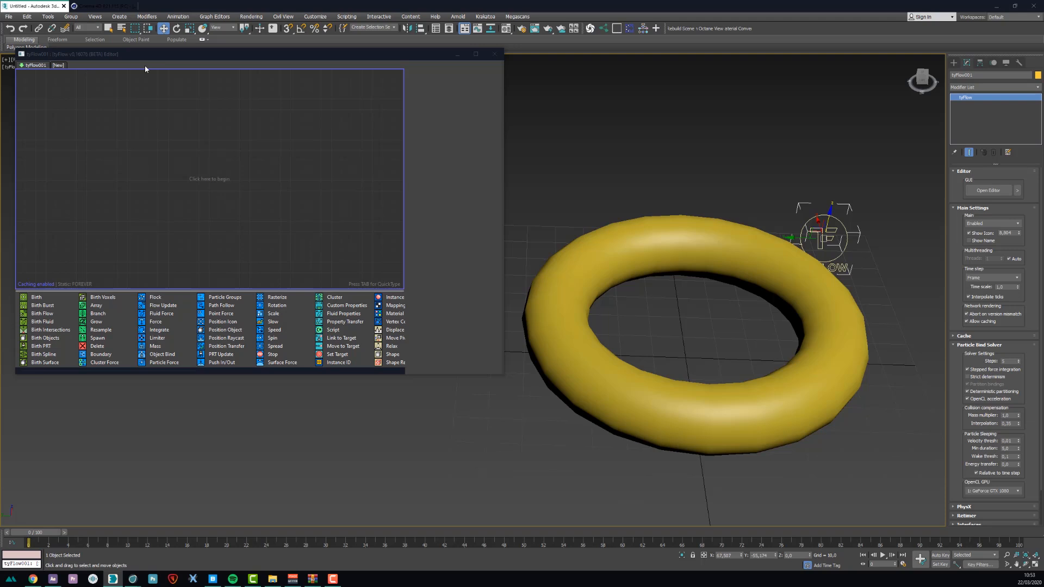
Step: Add a Birth Objects operator to the empty flow as a new event and assign the torus as its source object
left_click_drag(49, 340, 131, 124)
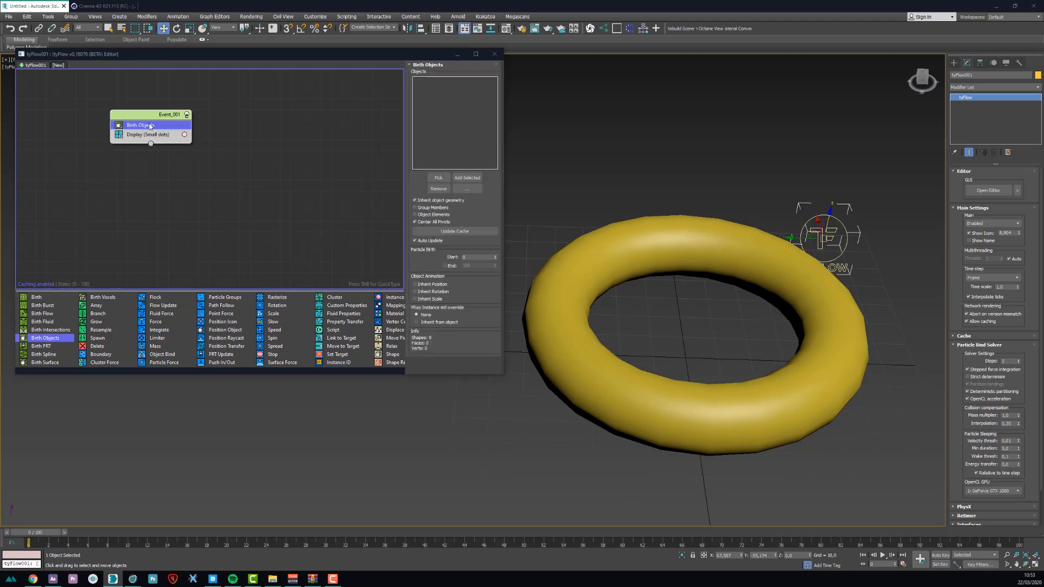
left_click(428, 177)
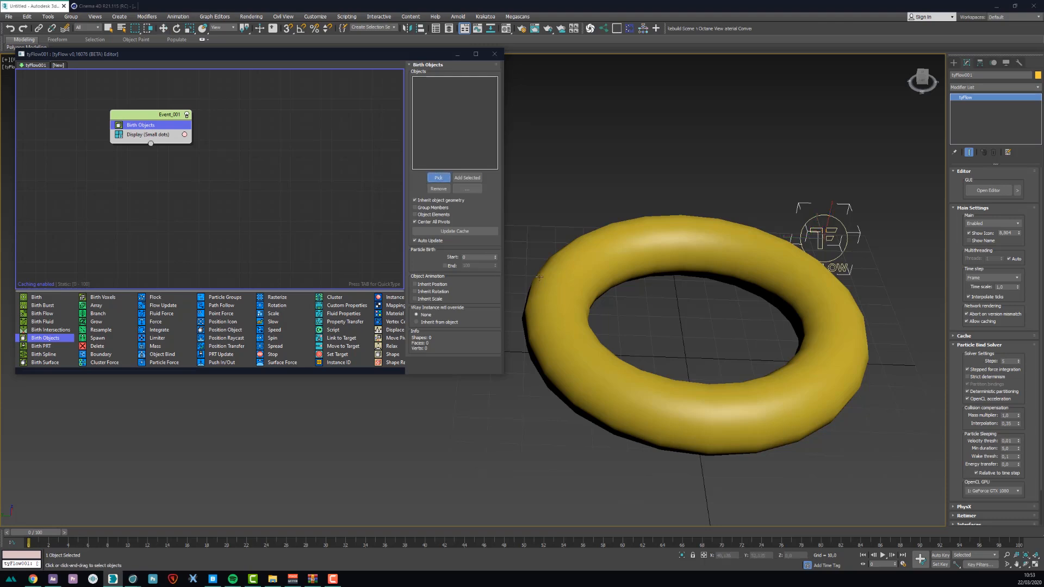
left_click(591, 258)
left_click_drag(180, 57, 252, 71)
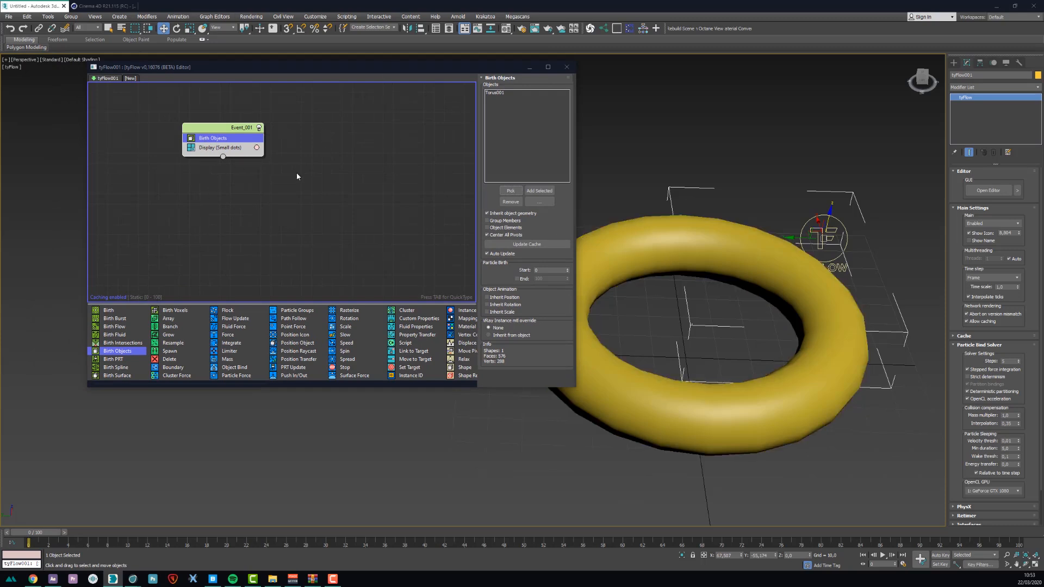
Step: Show the Scene Explorer and hide the original torus, Torus001
left_click(48, 16)
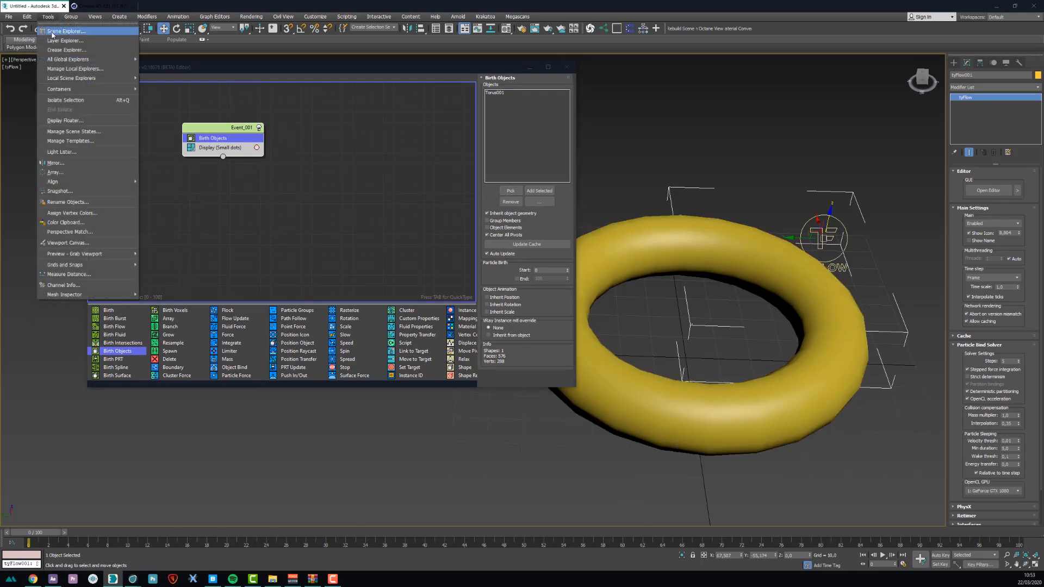
left_click(52, 33)
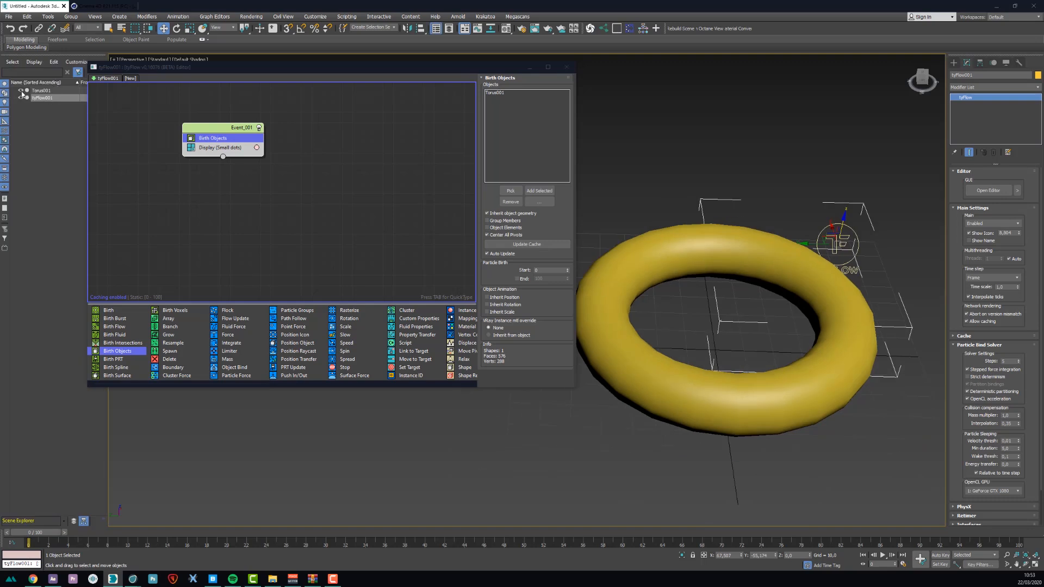
left_click(21, 90)
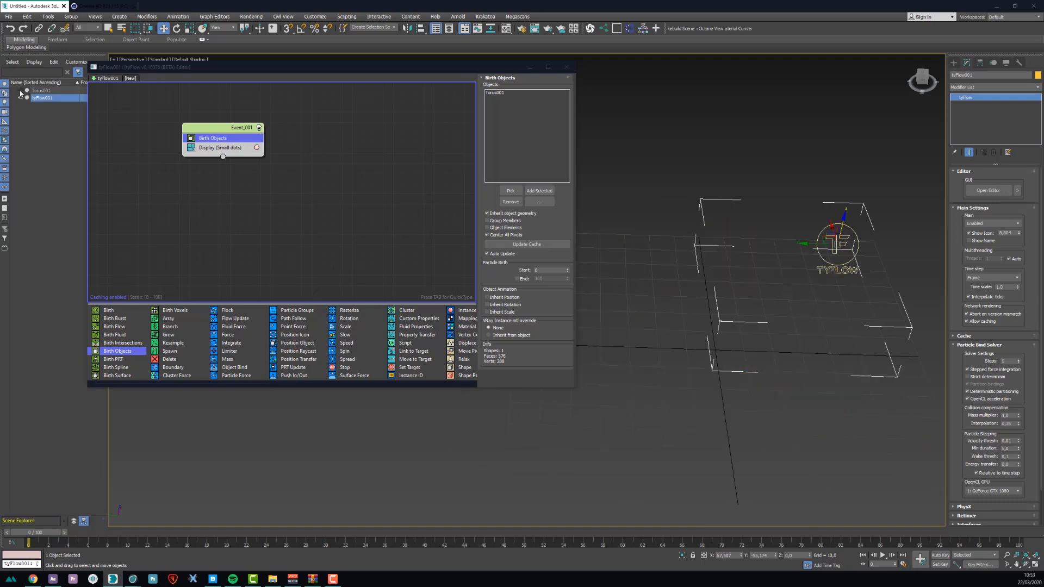
middle_click_drag(634, 248, 680, 223)
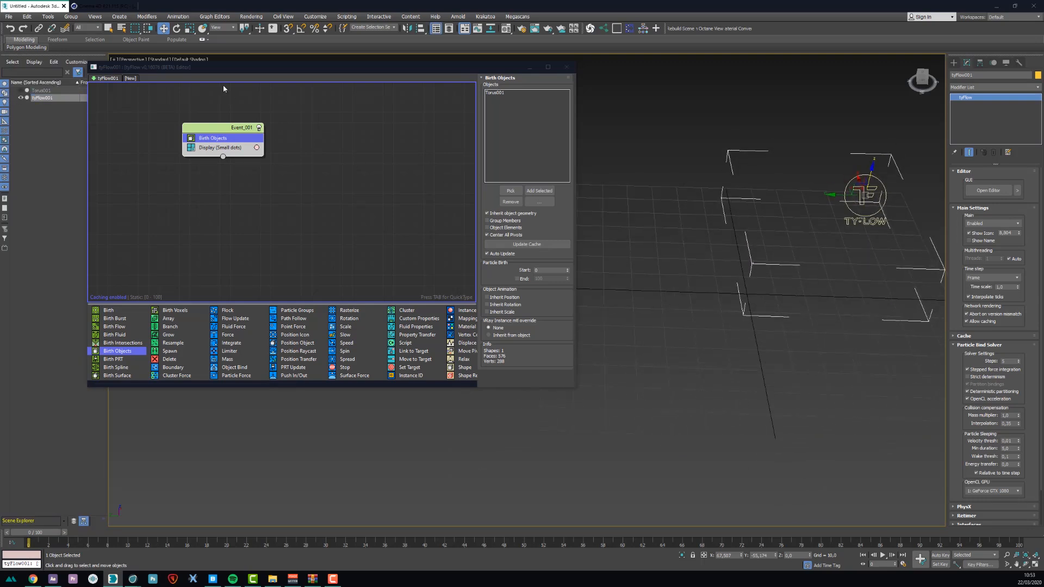
Step: Set the Display operator of Event_001 to the Geometry type
left_click(217, 148)
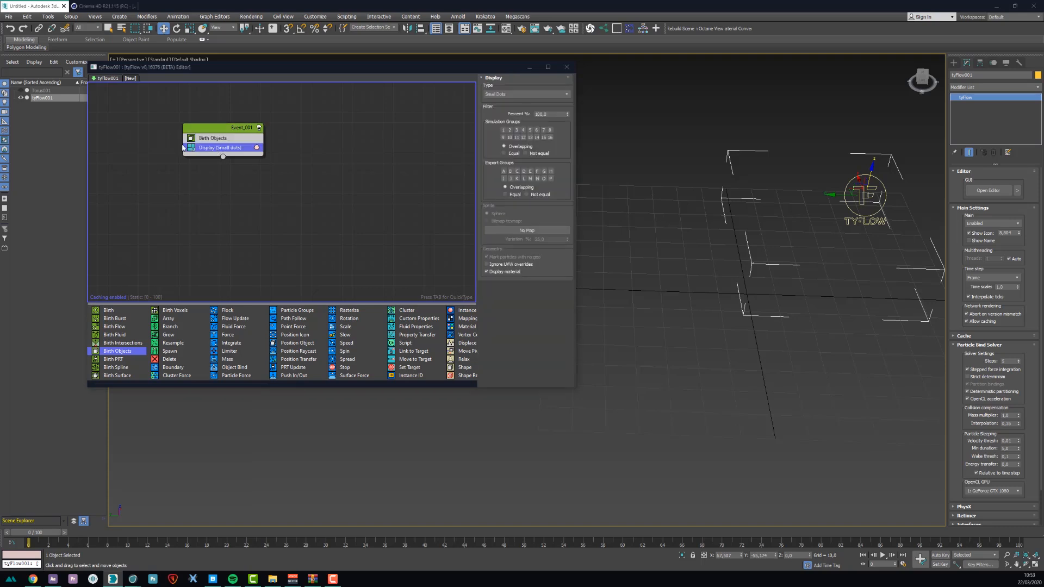
left_click(496, 95)
left_click(494, 134)
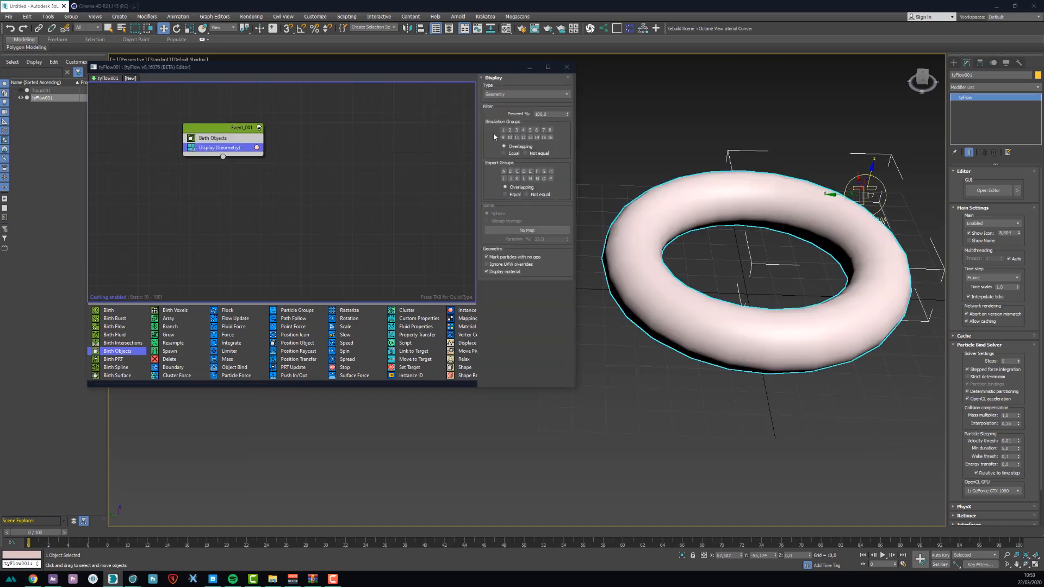
middle_click_drag(901, 192, 768, 228, "alt")
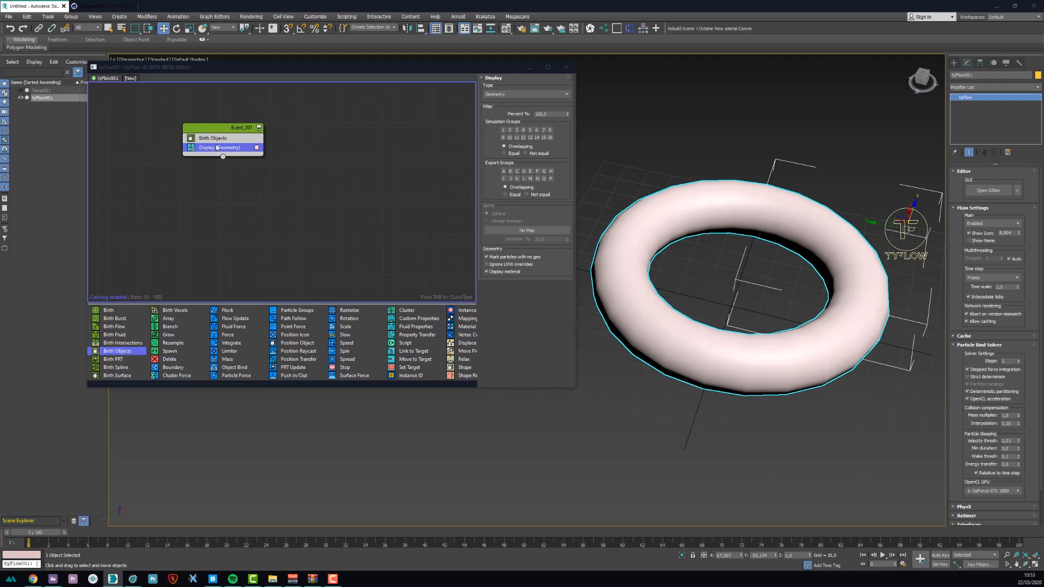
Step: Add a Voronoi Fracture operator to Event_001 between Birth Objects and Display
key("Tab")
type("voroni")
key("Return")
middle_click_drag(679, 257, 778, 223, "alt")
left_click_drag(181, 67, 182, 81)
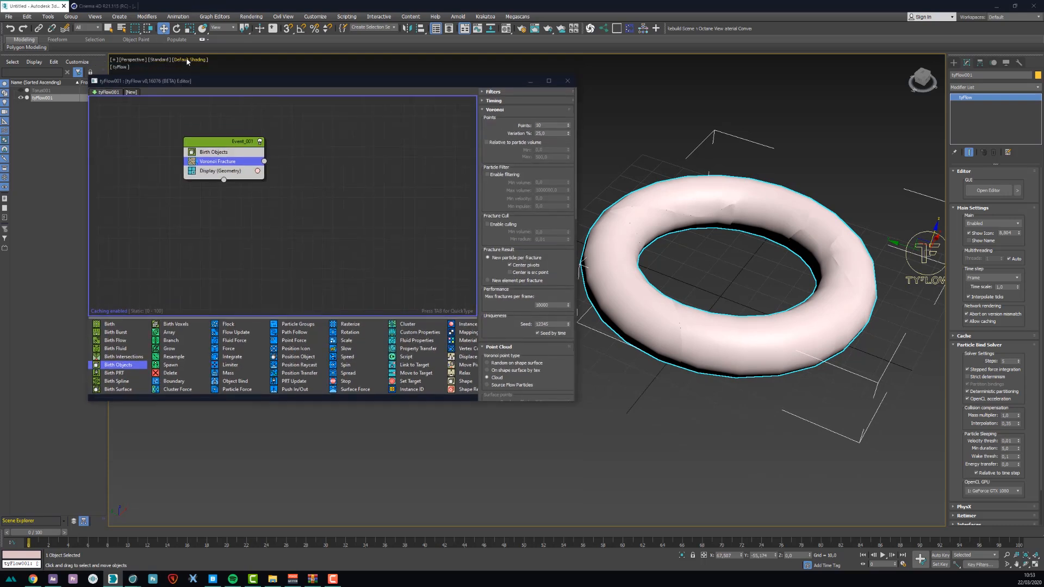
Step: Turn on Edged Faces for the perspective viewport to show the fracture pieces
left_click(187, 60)
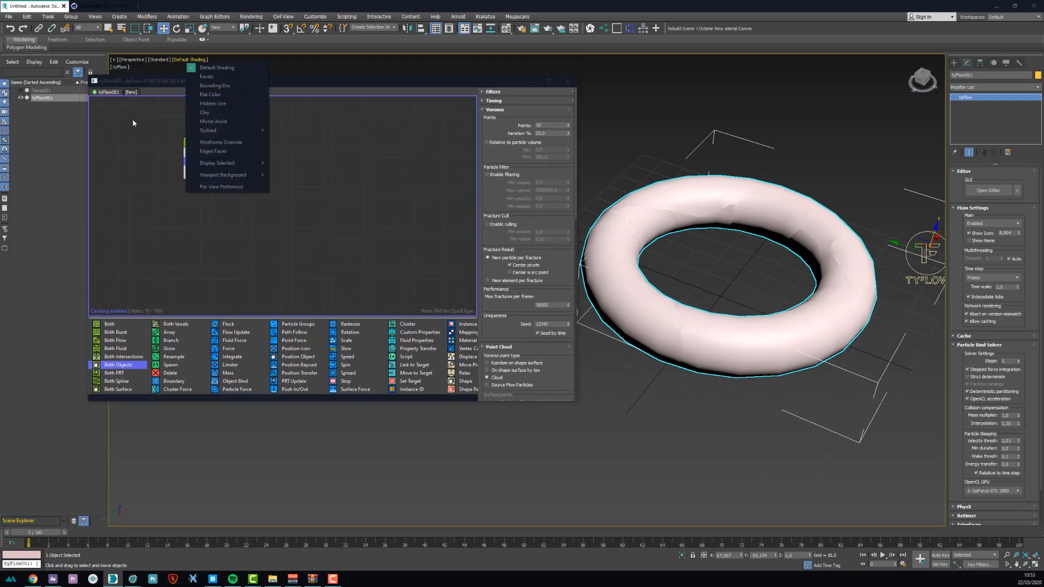
left_click(211, 151)
mouse_move(641, 190)
middle_mouse_down("alt")
mouse_move(644, 205)
mouse_move(670, 200)
mouse_move(698, 245)
middle_mouse_up("alt")
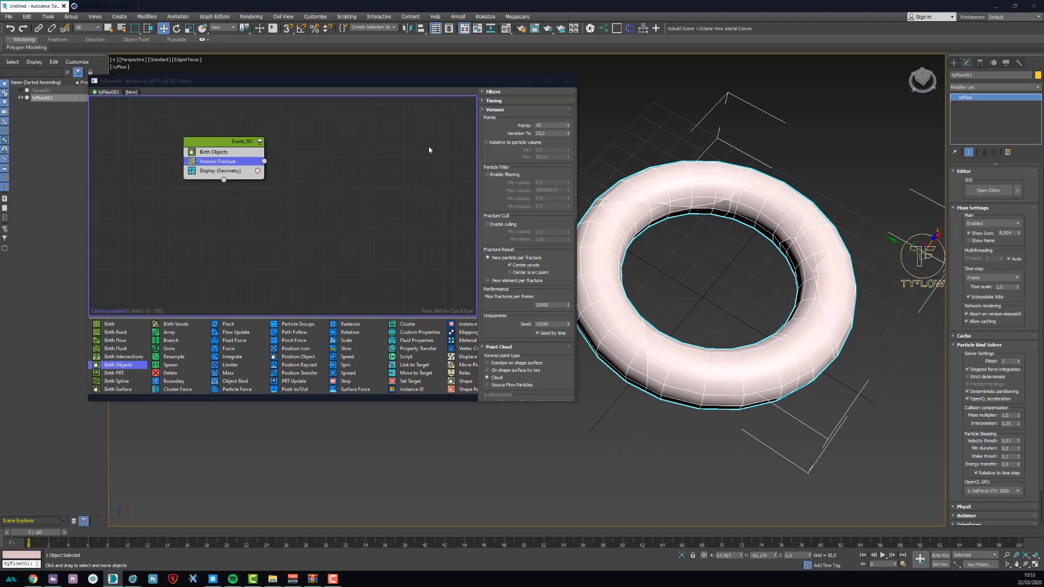
Step: Set the Voronoi Fracture point count to 120 and inspect the denser pieces on the torus
double_click(543, 126)
type("12")
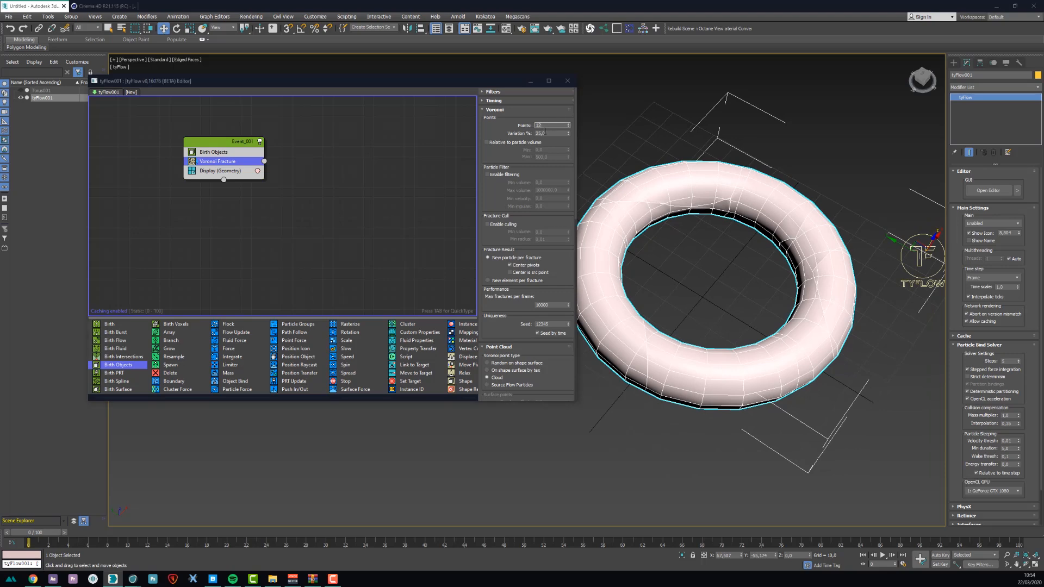
type("0")
key("Tab")
scroll(717, 257, "up", 5)
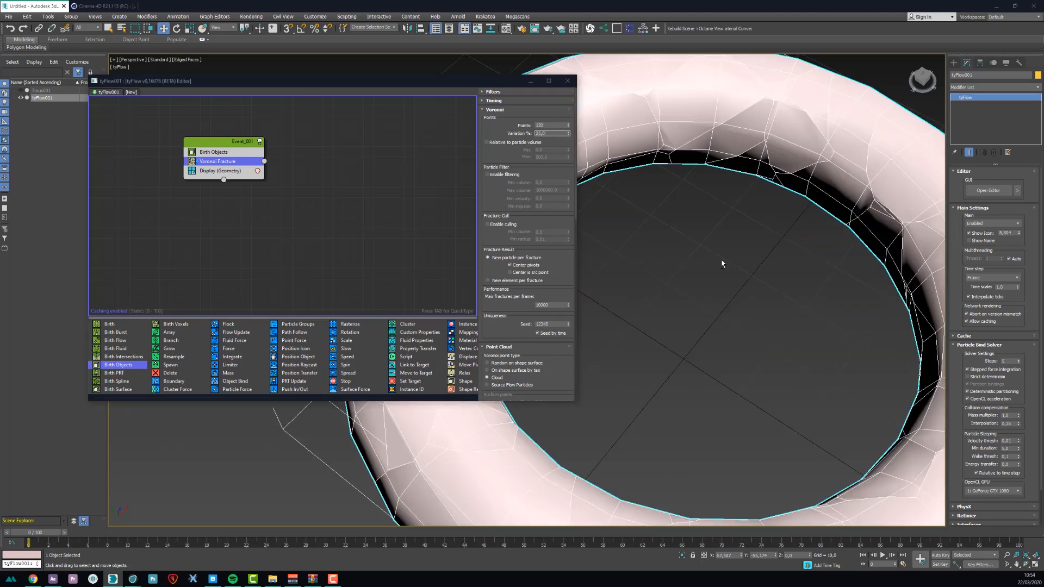
scroll(722, 267, "down", 5)
scroll(704, 234, "up", 5)
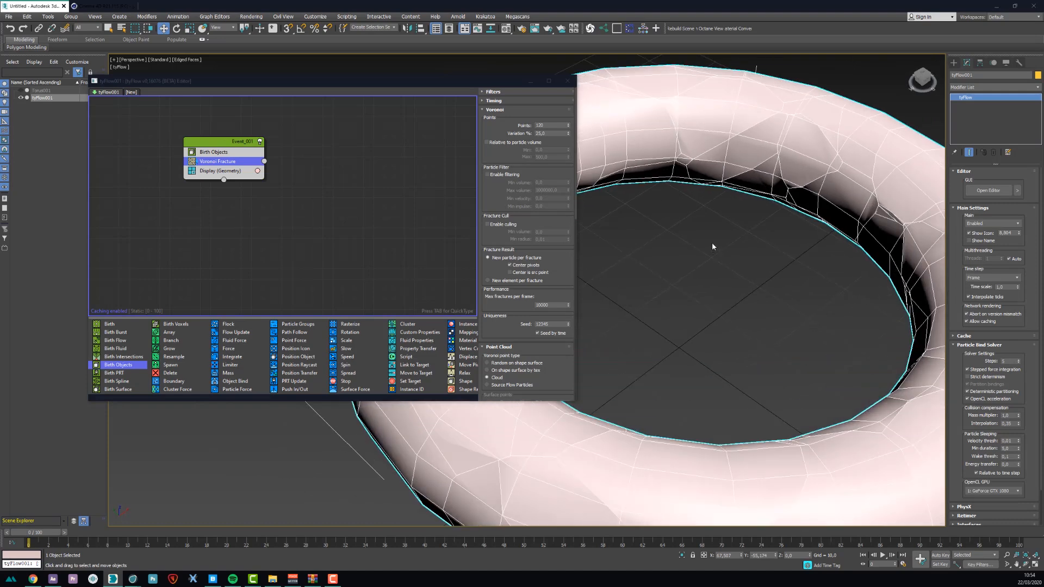
scroll(712, 248, "down", 5)
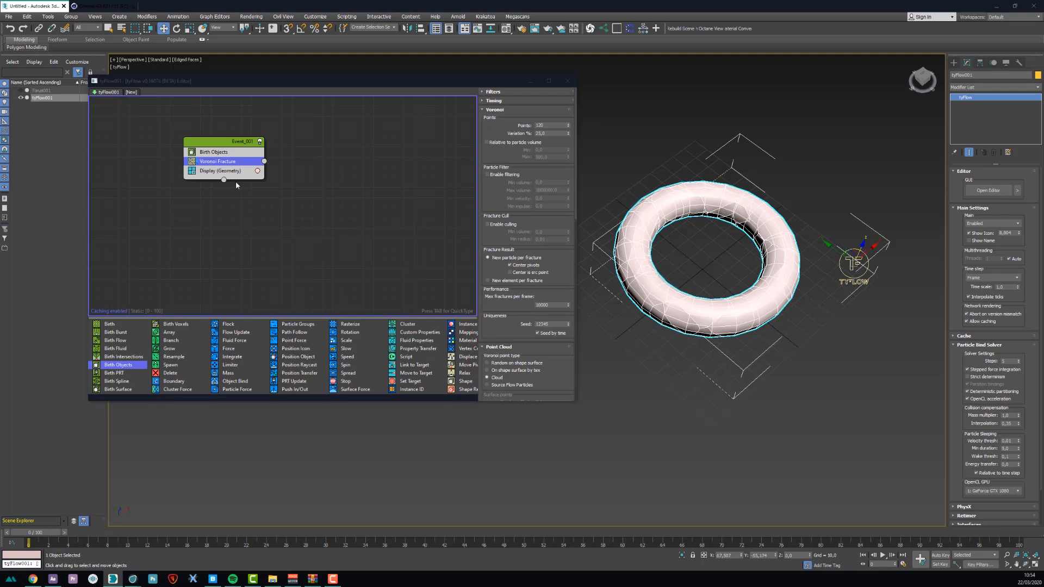
Step: Add a Surface Test operator to Event_001 below Voronoi Fracture
key("Tab")
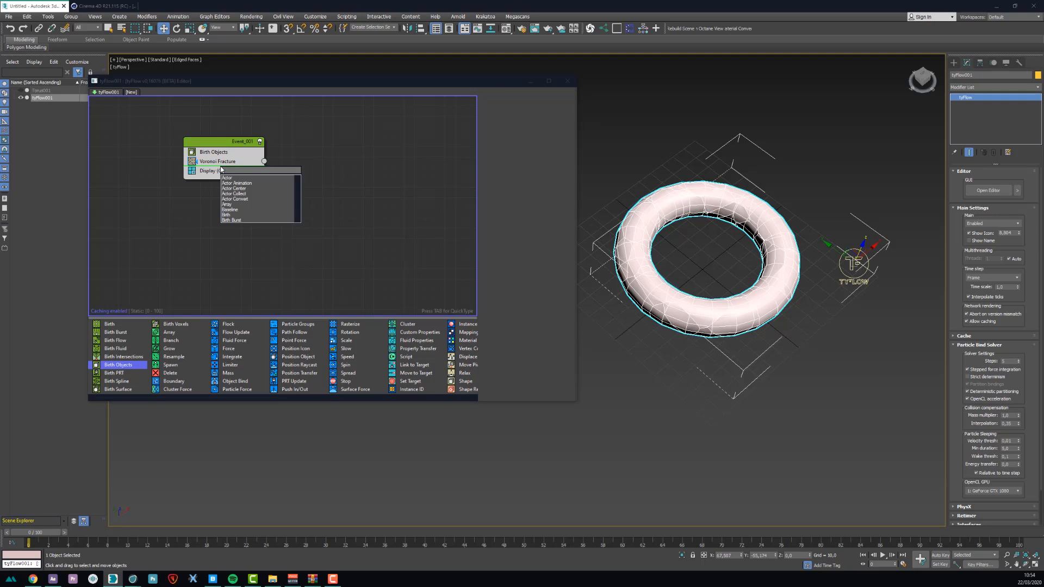
type("surfa")
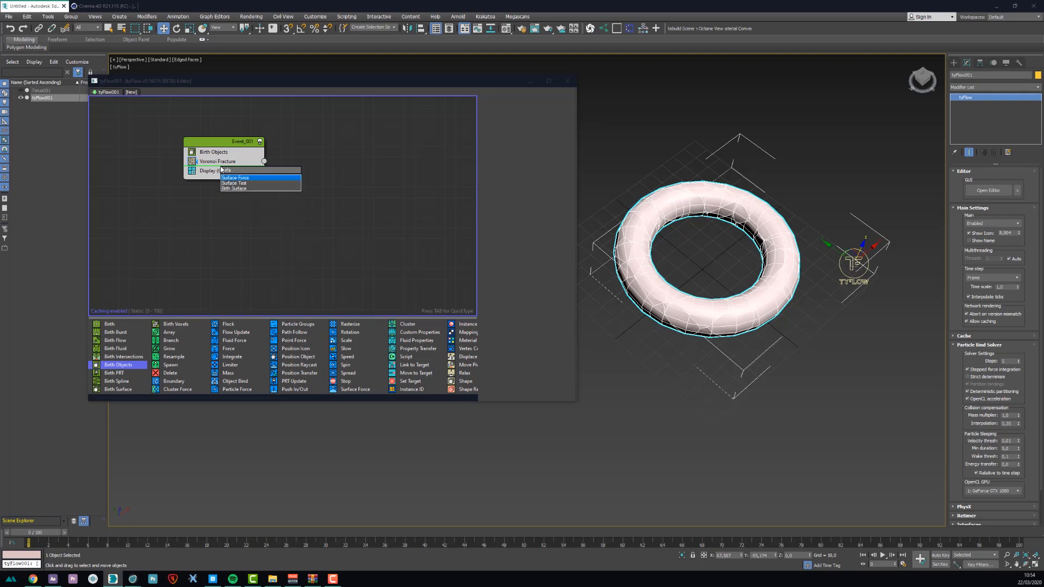
key("Down")
key("Return")
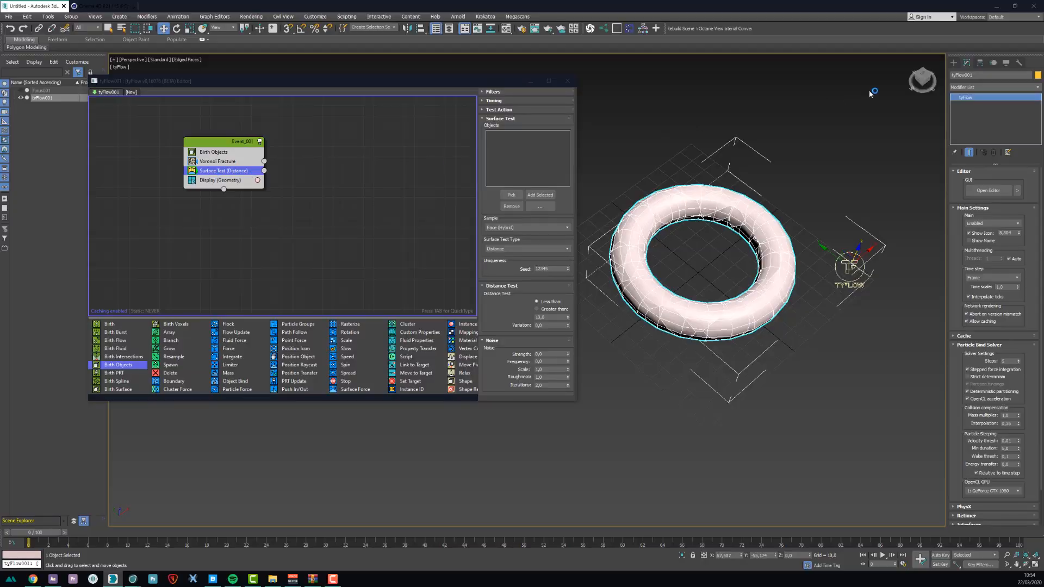
Step: Draw a large box about 220 units high beside the torus, next to the tyFlow icon
left_click(954, 62)
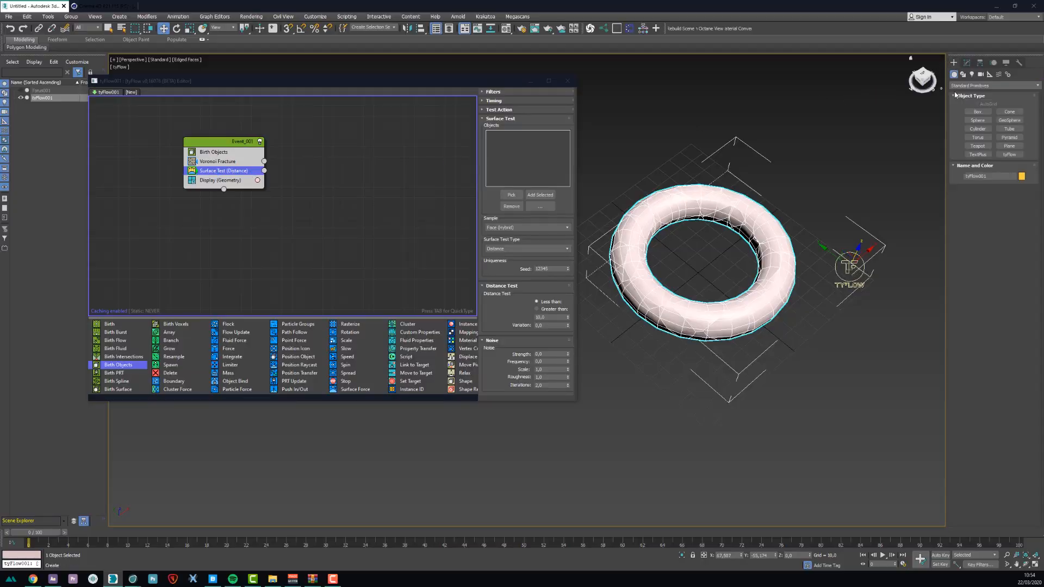
left_click(977, 112)
middle_click_drag(818, 151, 791, 157, "alt")
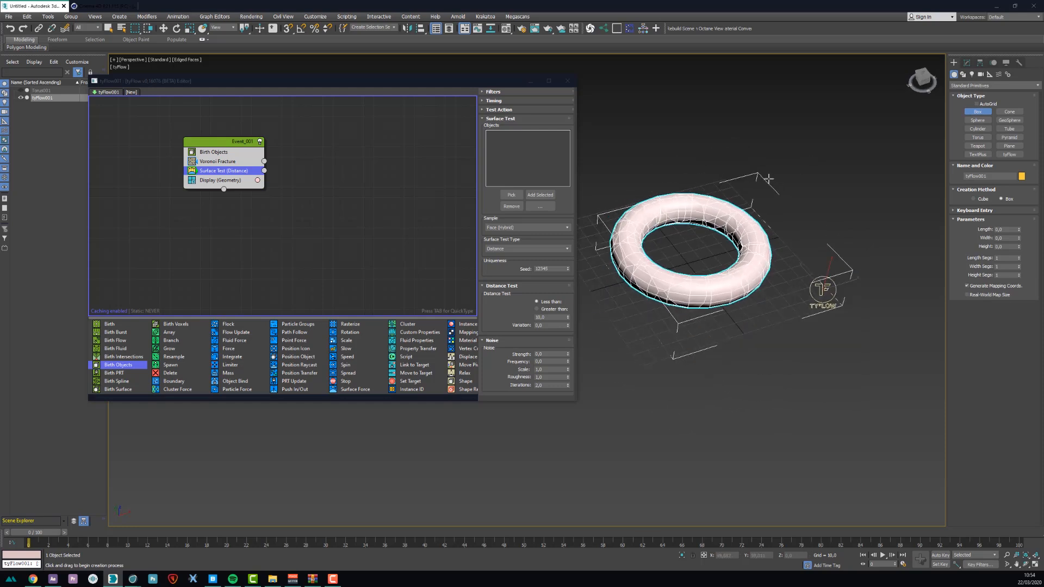
left_click_drag(795, 150, 868, 332)
left_click(832, 179)
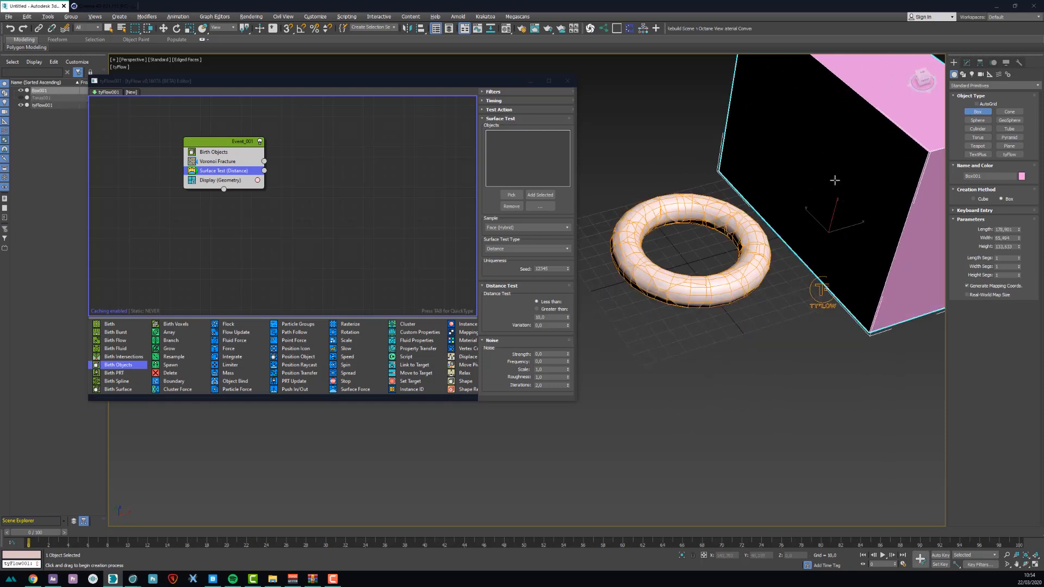
Step: Animate the box with Auto Key so that it moves along X across the torus between frames 0 and 50
key("w")
left_click(939, 555)
left_click(528, 535)
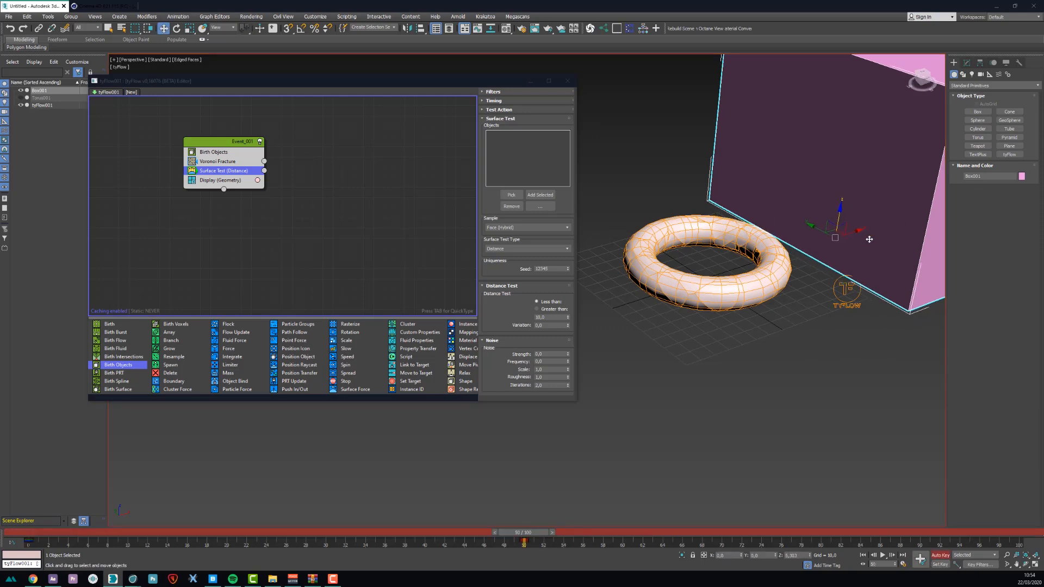
left_click_drag(859, 237, 678, 298)
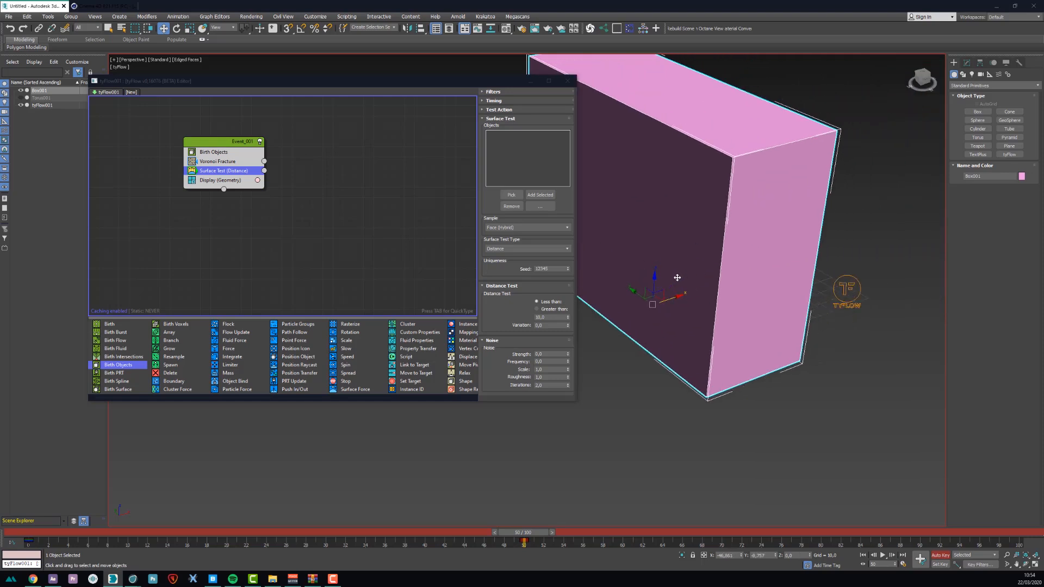
mouse_move(17, 537)
left_mouse_down()
mouse_move(375, 535)
mouse_move(21, 535)
left_mouse_up()
key("n")
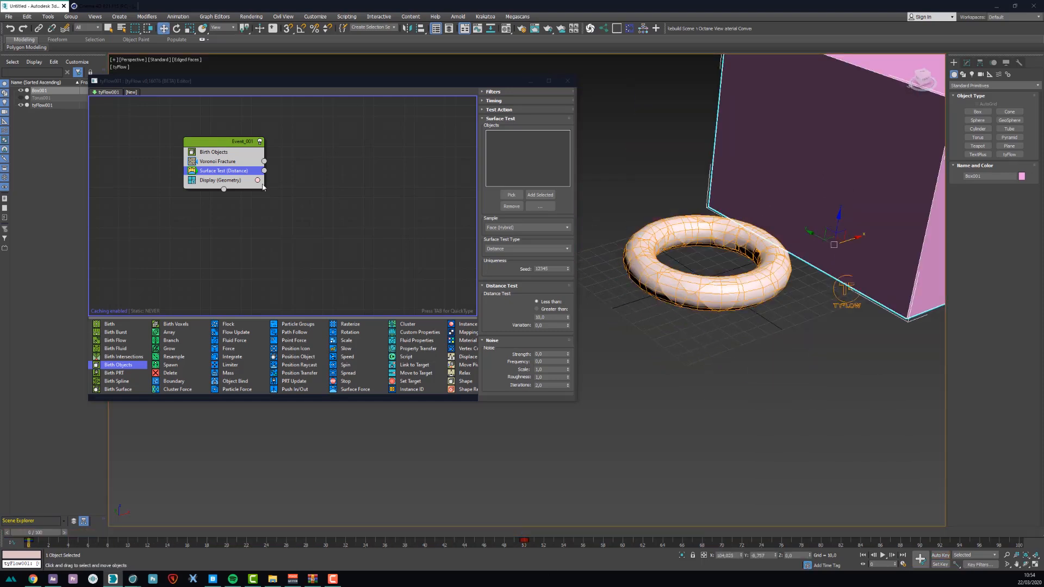
Step: Create a second event containing only a Display operator, then select the Surface Test in Event_001
left_click(294, 192)
key("Tab")
type("dis")
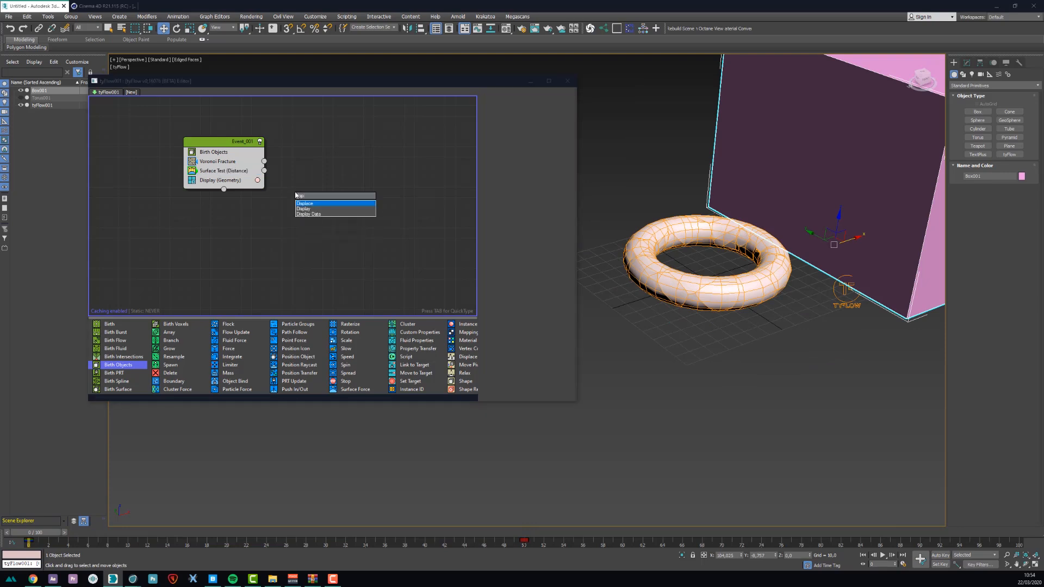
key("Return")
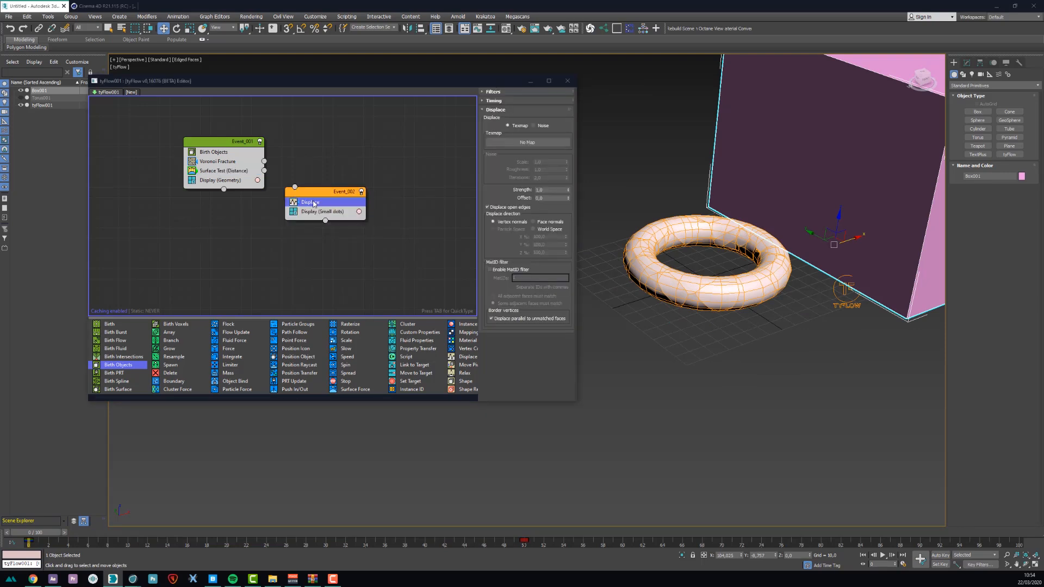
key("Delete")
left_click(237, 174)
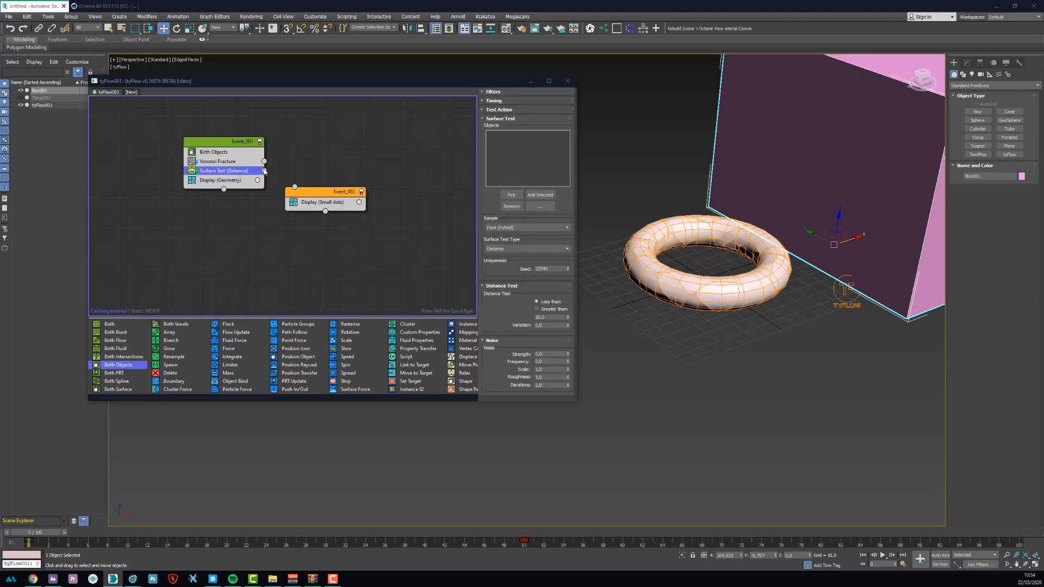
Step: Wire the Surface Test output to Event_002 and set that event's Display type to Geometry
left_click_drag(264, 170, 295, 187)
left_click(330, 201)
left_click(494, 108)
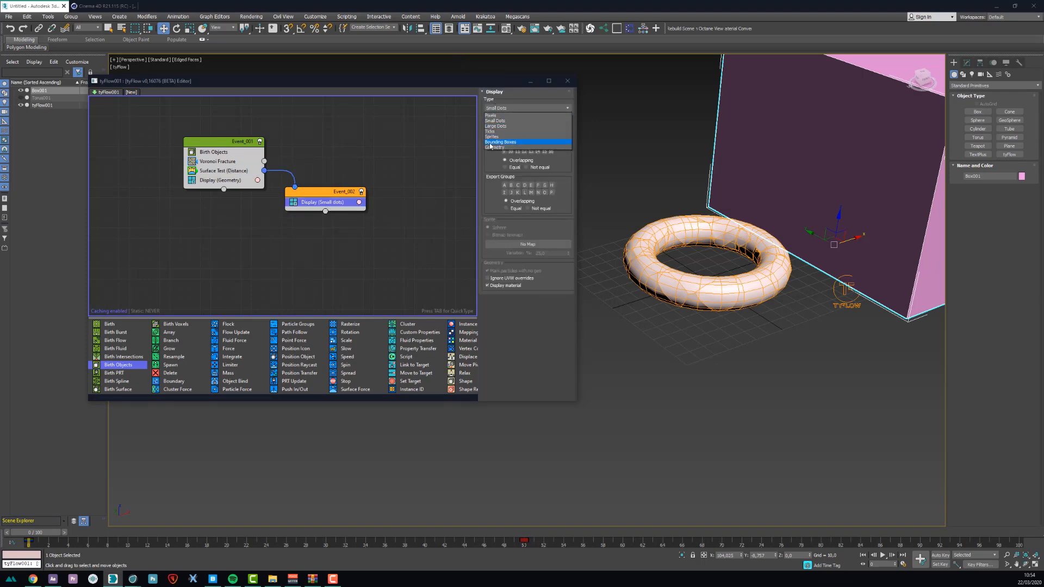
left_click(491, 147)
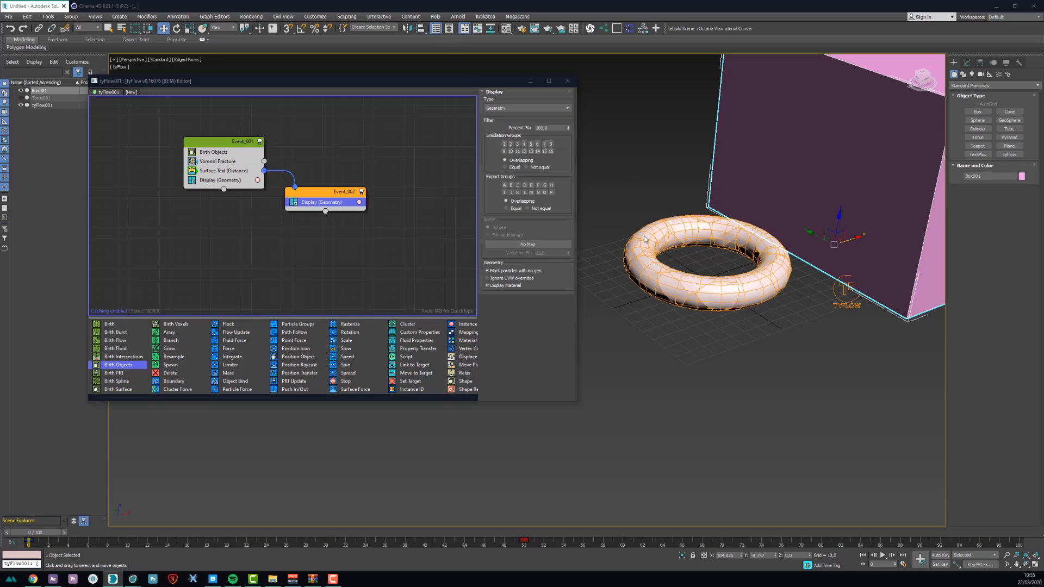
Step: Change the display colour of Event_002 to green
left_click(358, 202)
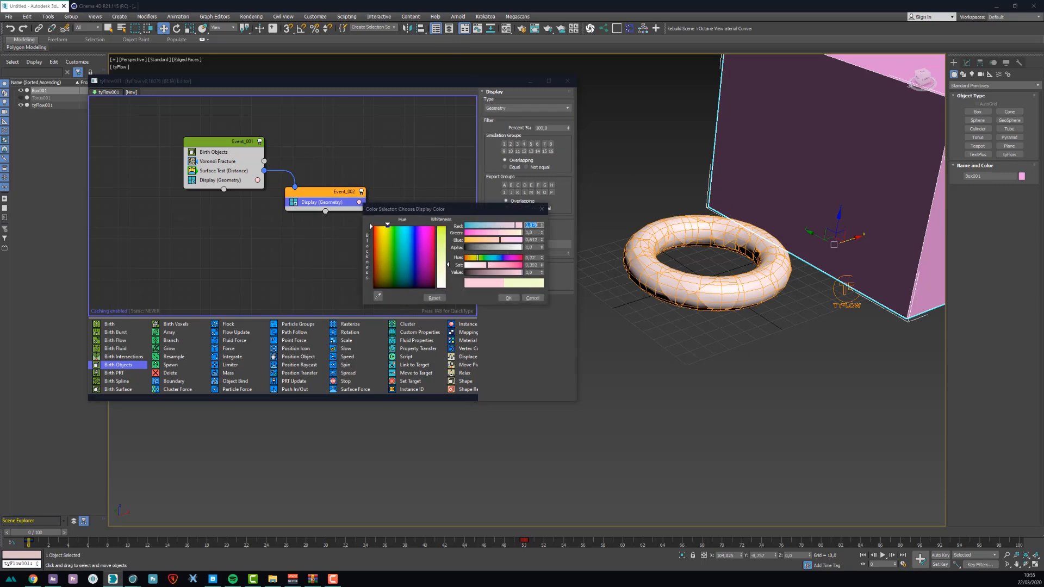
left_click(441, 228)
left_click(507, 298)
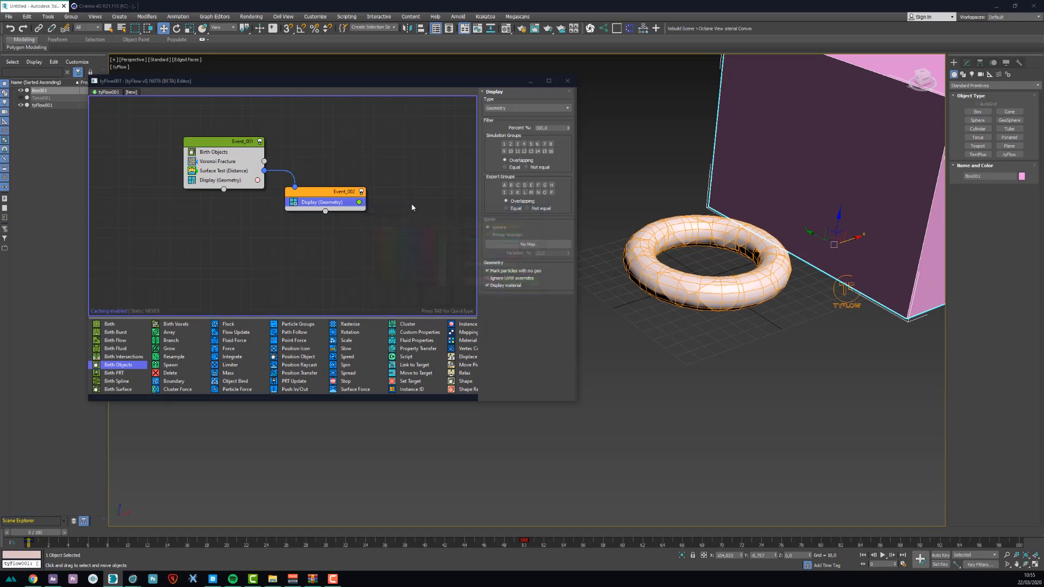
Step: Hide Box001 in the viewport and pick it as the test object of the Surface Test operator
left_click(21, 90)
middle_click_drag(744, 253, 570, 321, "alt")
scroll(741, 256, "up", 2)
left_click_drag(26, 535, 224, 535)
left_click(223, 171)
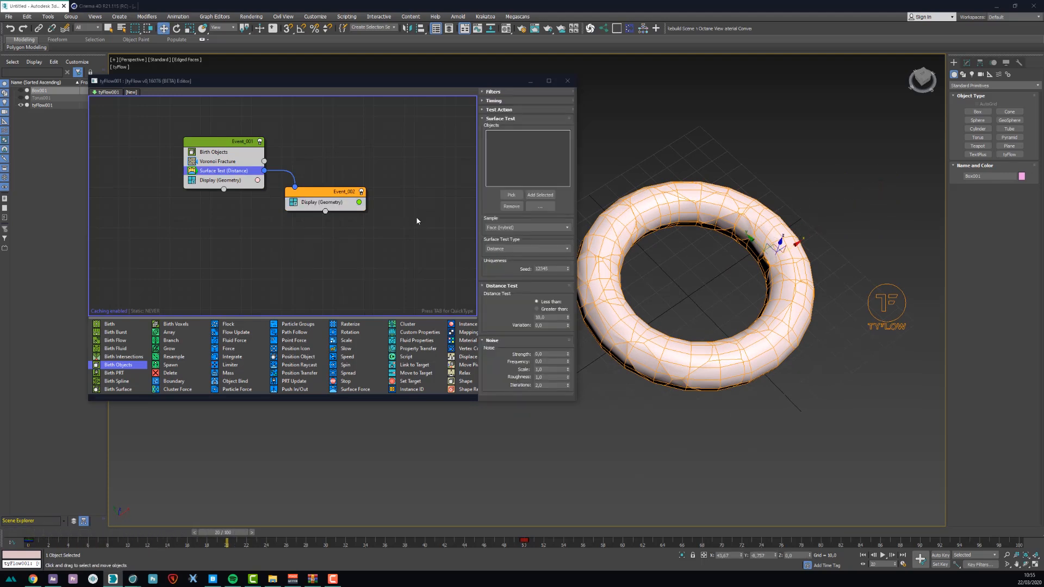
left_click(502, 195)
left_click(39, 90)
Step: Scrub the timeline to preview the surface test, ending at frame 17, and move Event_002 slightly farther from Event_001
left_click_drag(39, 537, 250, 462)
key("w")
left_click(325, 197)
left_click_drag(325, 196, 335, 207)
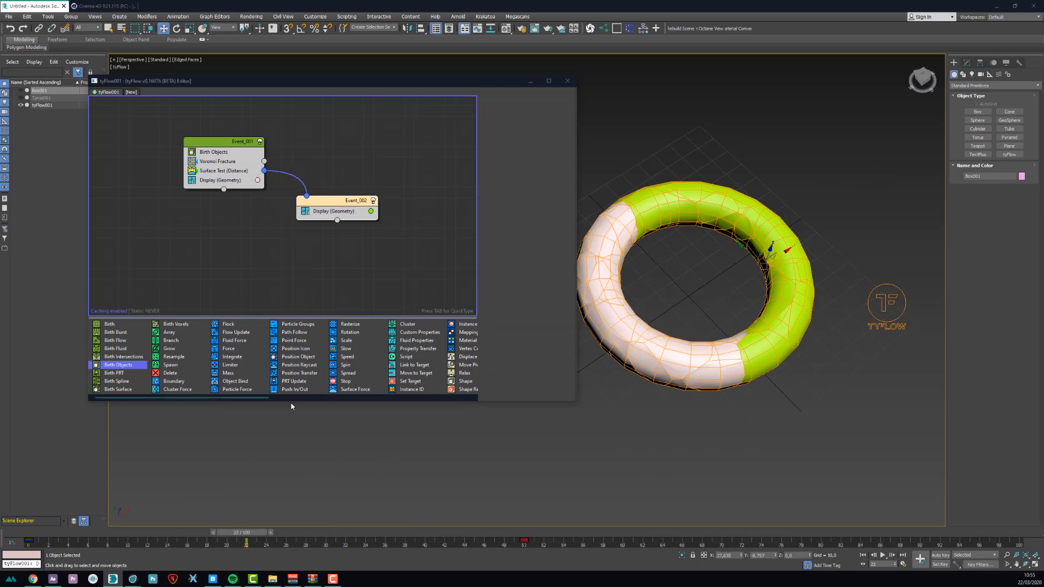
left_click_drag(218, 532, 178, 456)
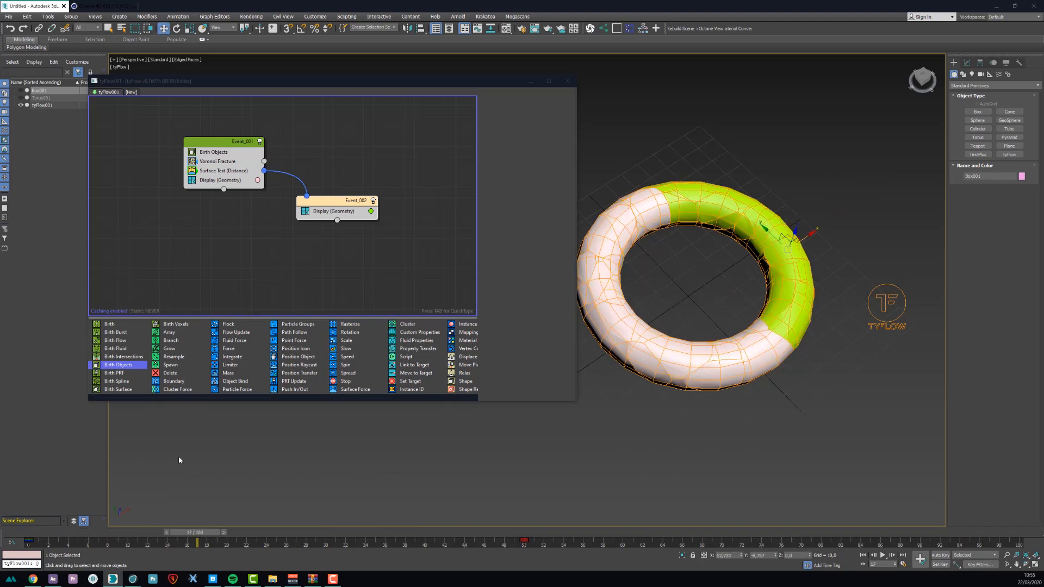
Step: Add a Subdivide operator to Event_002 above Display
left_click(333, 207)
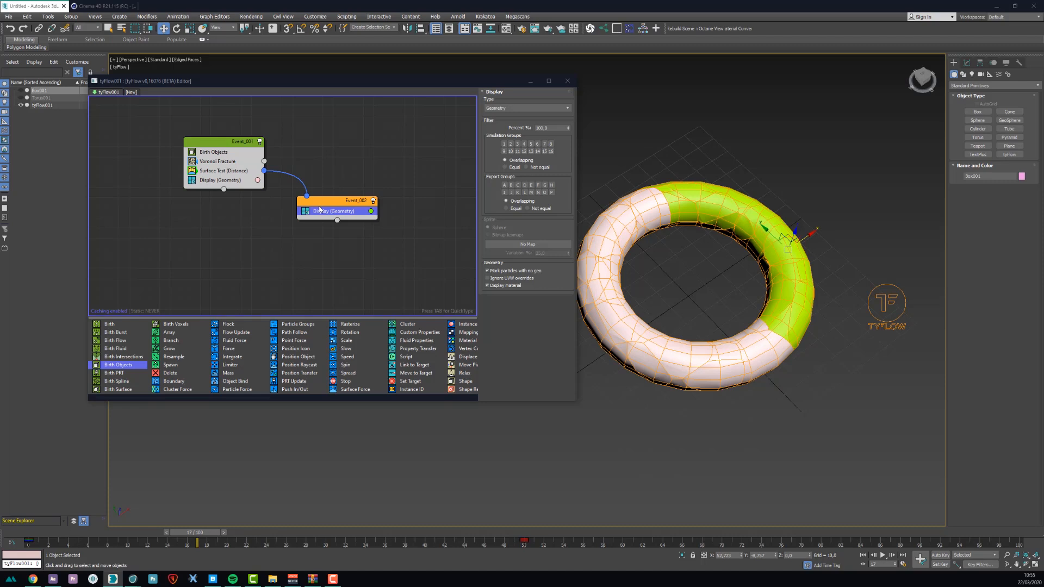
mouse_move(804, 197)
middle_mouse_down("alt")
mouse_move(765, 224)
mouse_move(836, 216)
mouse_move(796, 205)
middle_mouse_up("alt")
scroll(765, 197, "up", 5)
scroll(765, 197, "down", 5)
scroll(826, 211, "up", 4)
middle_click_drag(797, 209, 805, 210, "alt")
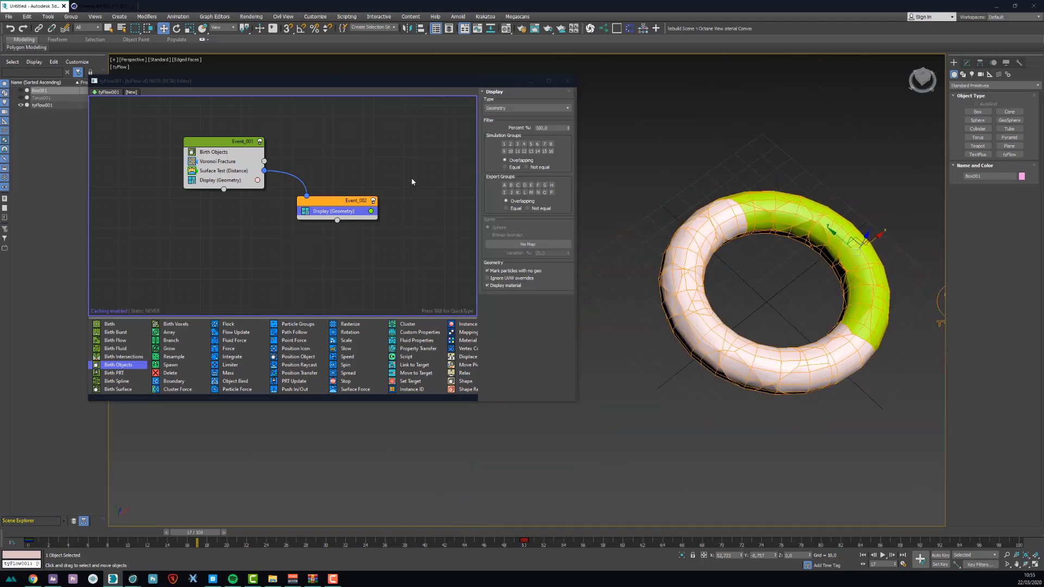
key("Tab")
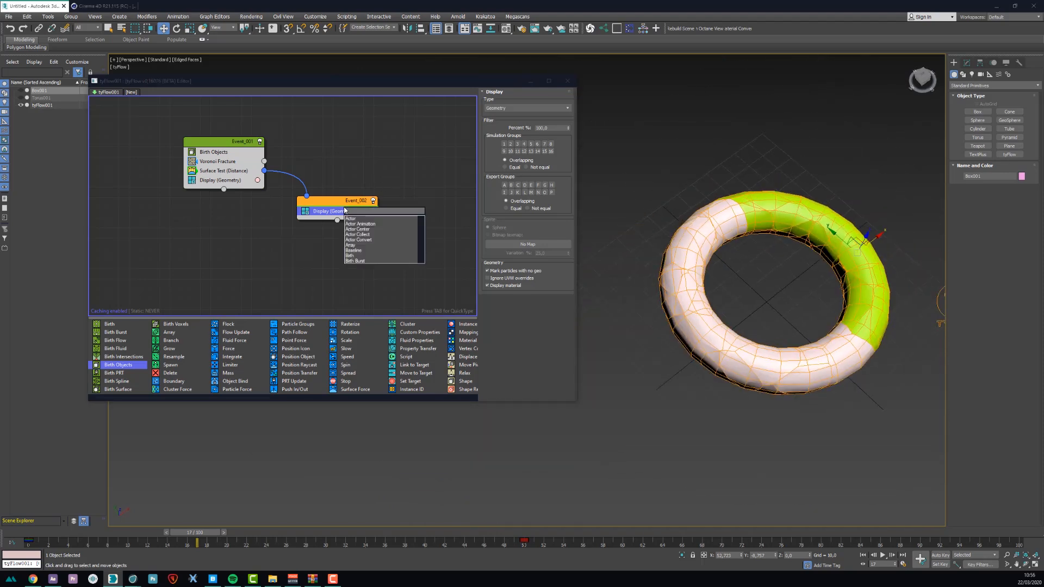
type("subd")
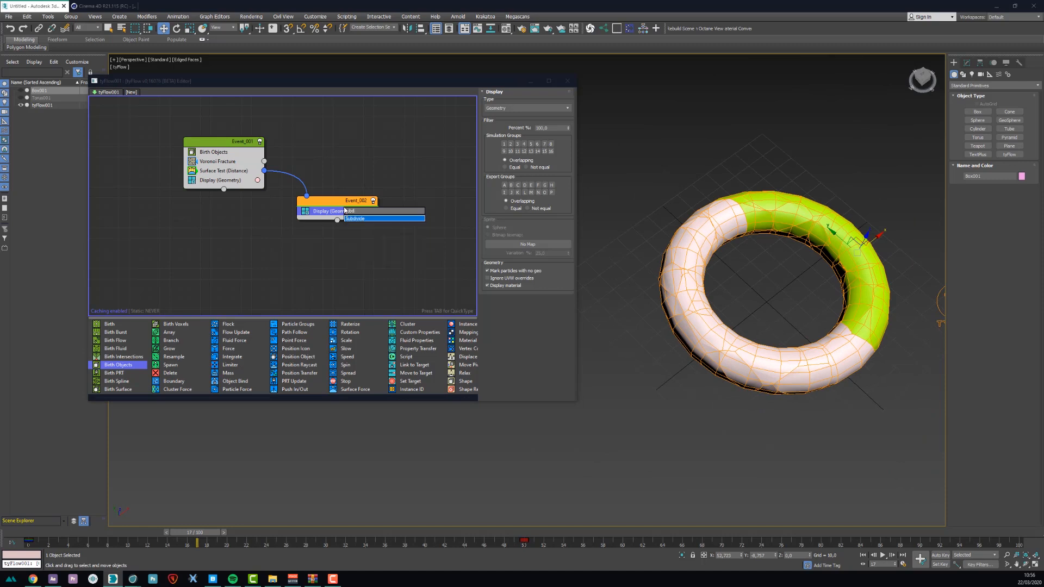
key("Return")
Step: Set the Subdivide edge length to 1 and inspect the denser mesh on the torus
scroll(822, 202, "up", 4)
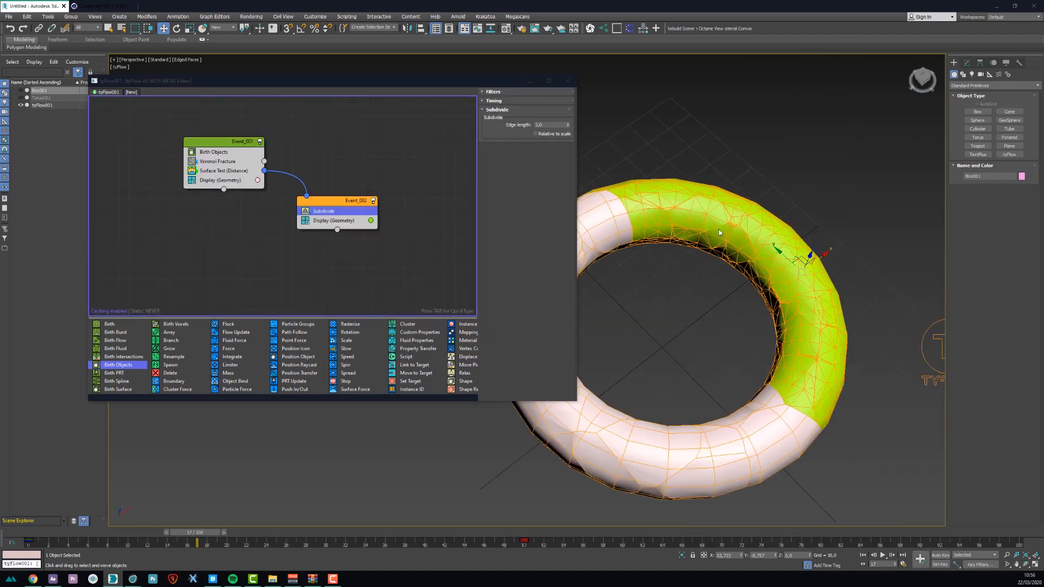
left_click(537, 125)
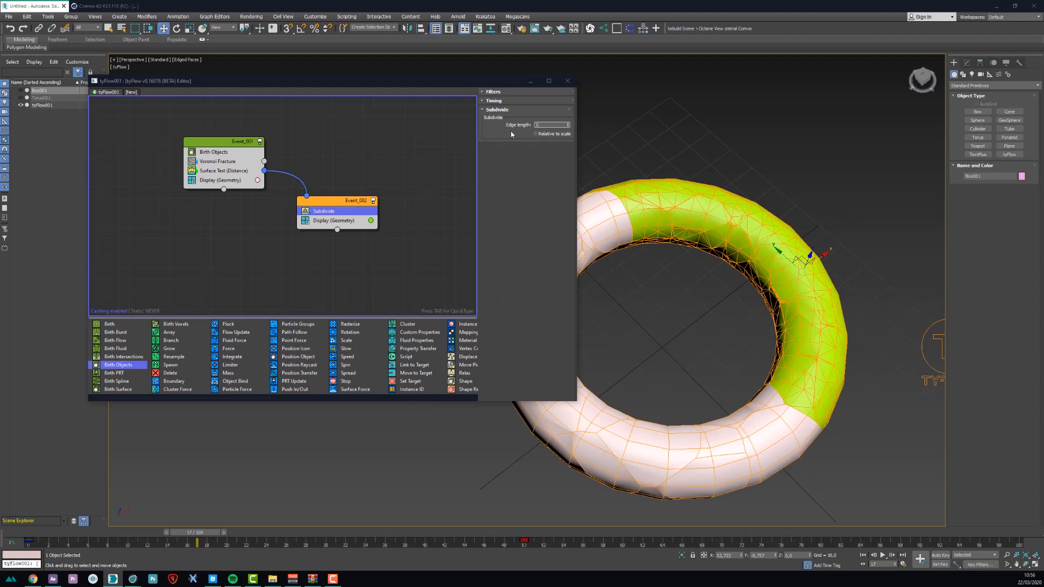
type("1")
key("Return")
scroll(714, 249, "up", 5)
middle_click_drag(713, 250, 724, 216, "alt")
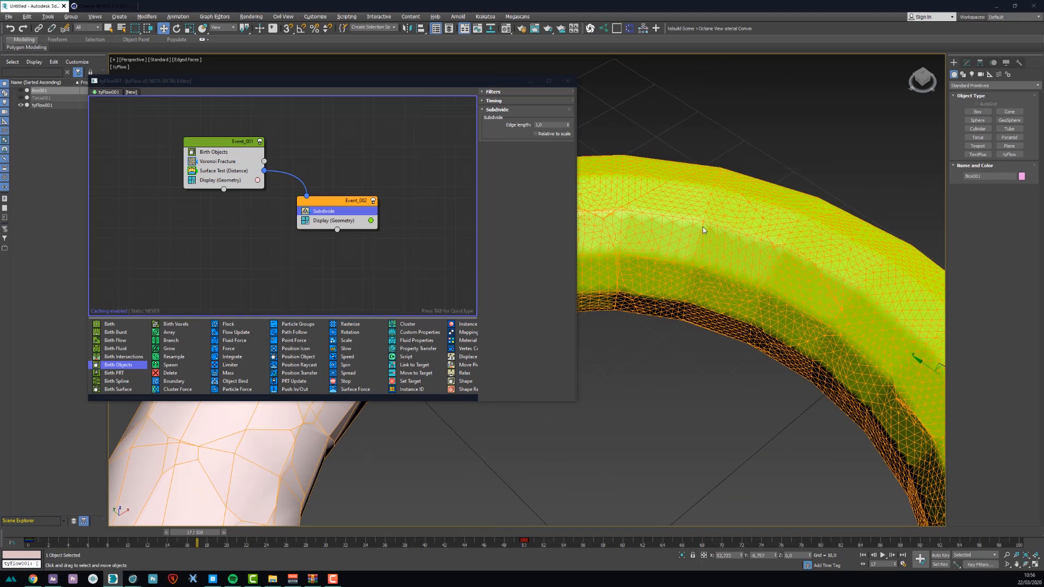
scroll(703, 226, "down", 5)
scroll(690, 282, "up", 2)
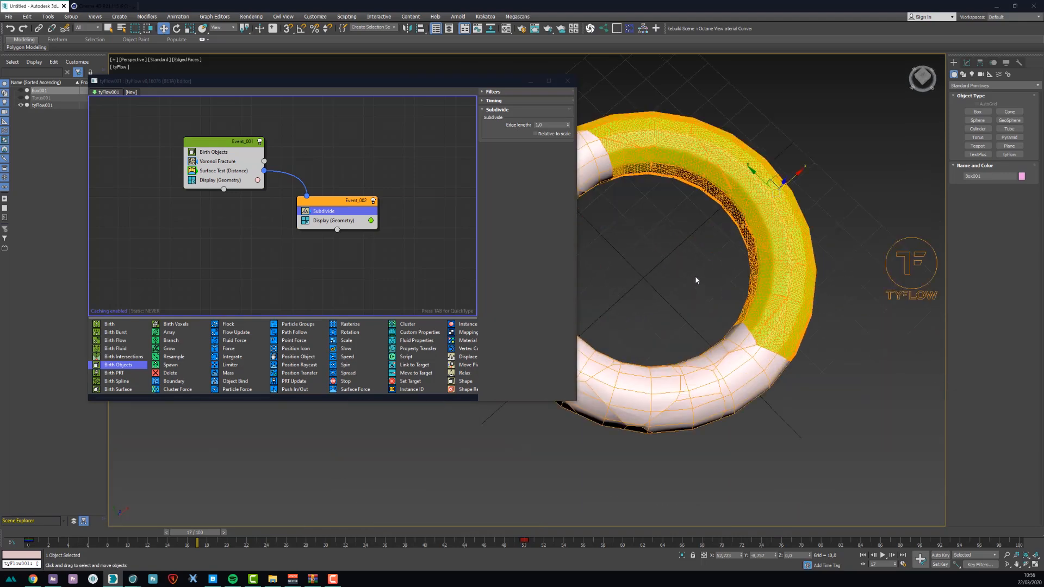
middle_click_drag(752, 265, 742, 246, "alt")
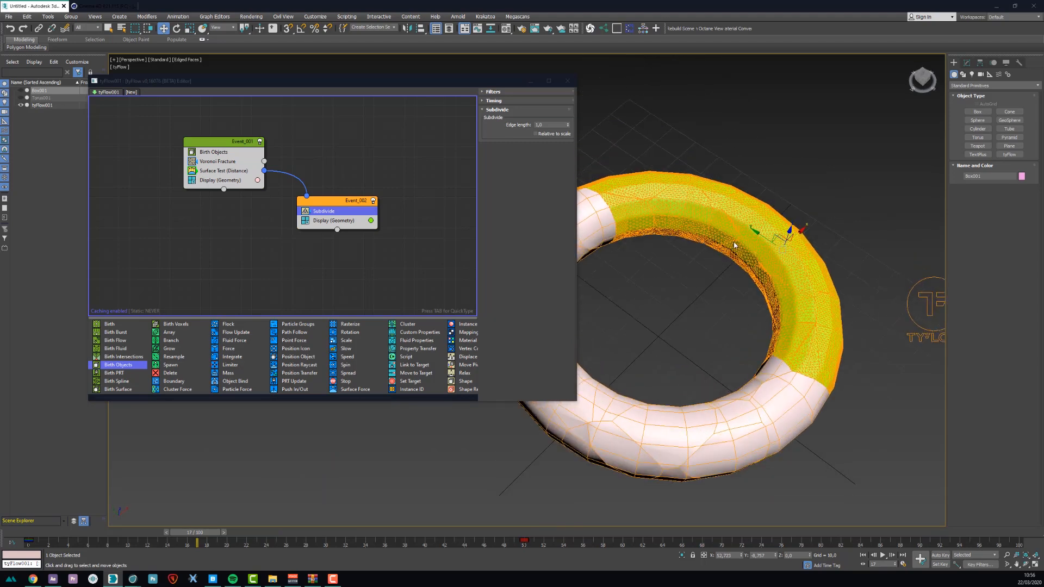
Step: Add a Cloth Bind operator to Event_002 between Subdivide and Display
left_click(317, 220)
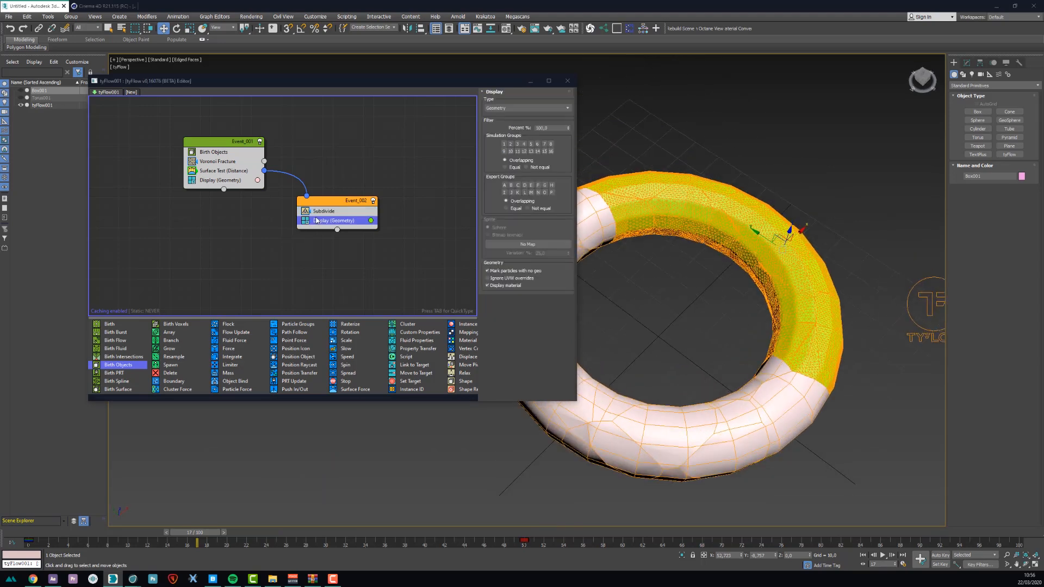
key("Tab")
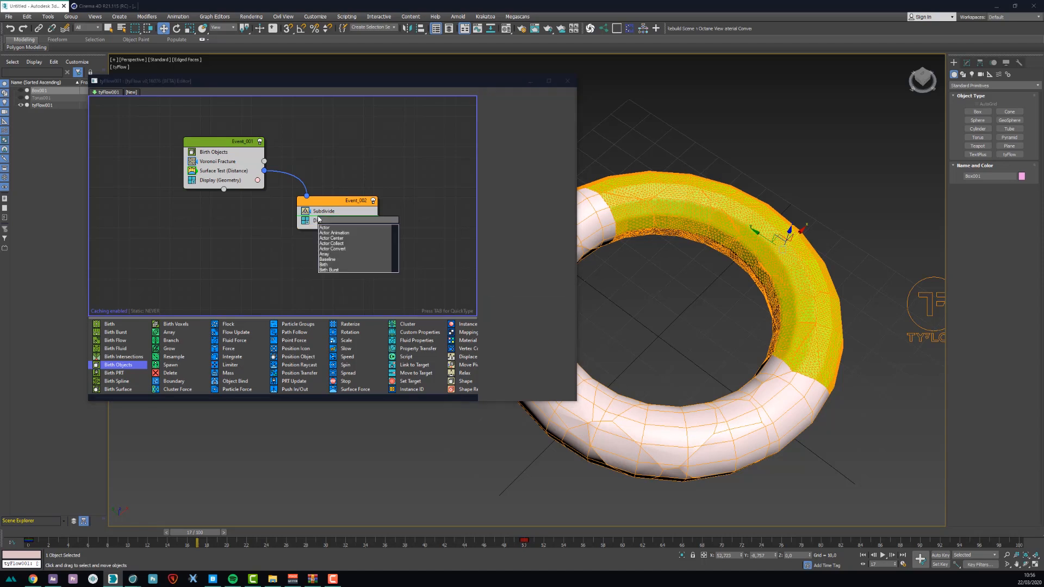
type("cl")
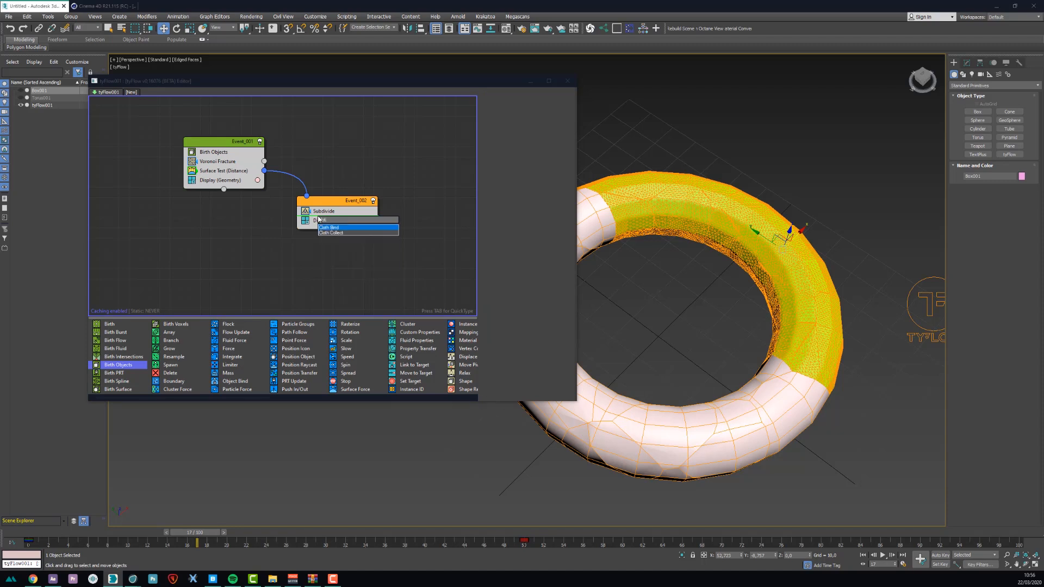
type("oth")
key("Return")
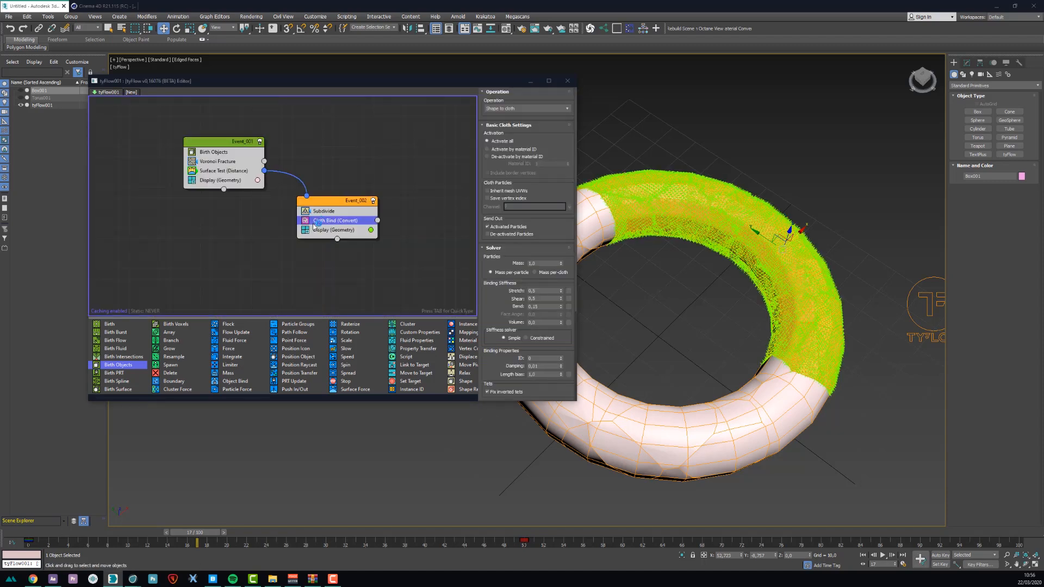
Step: Try to add a Force operator to Event_002 below Cloth Bind
key("Tab")
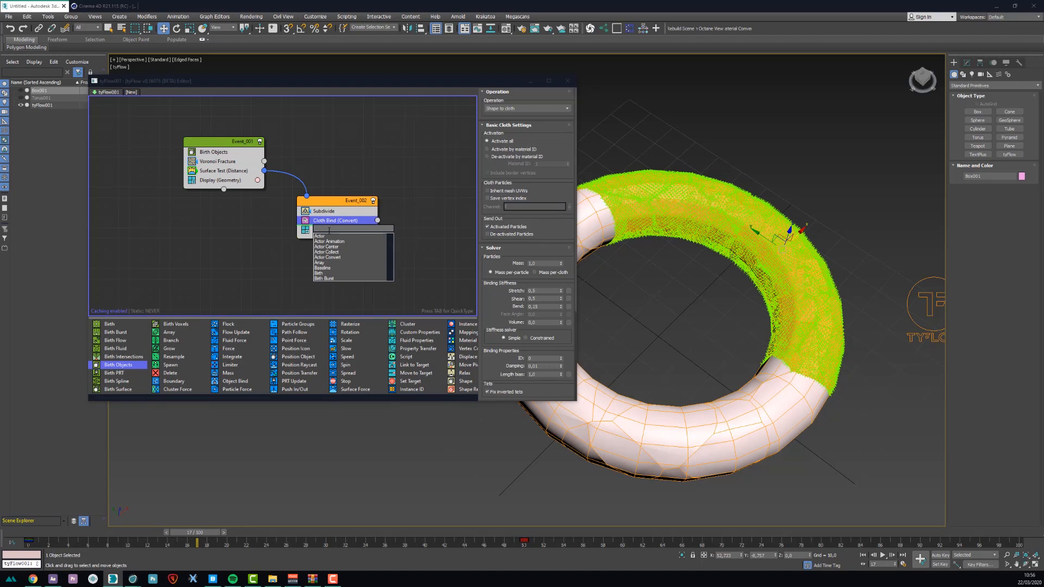
type("force")
key("Return")
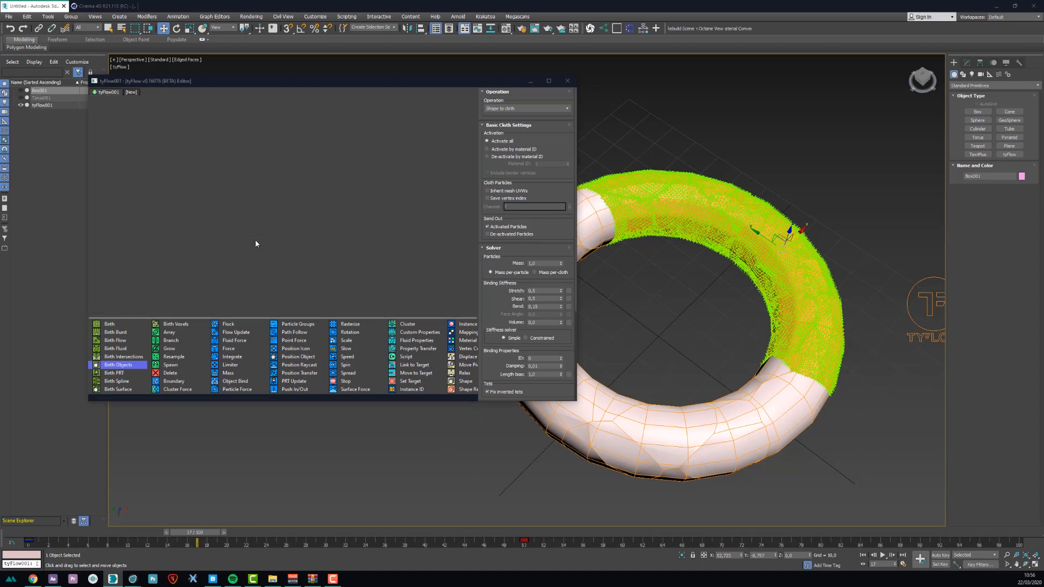
Step: Review the Cloth Bind settings and disable the Display operator in Event_002, leaving only the cloth mesh shown
left_click(341, 220)
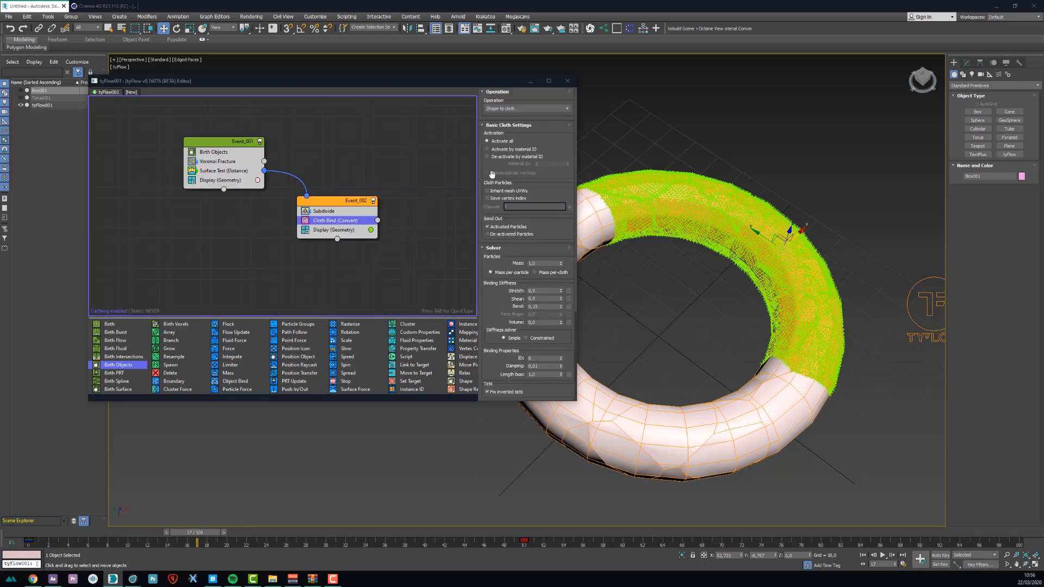
left_click_drag(495, 170, 493, 149)
scroll(709, 233, "up", 3)
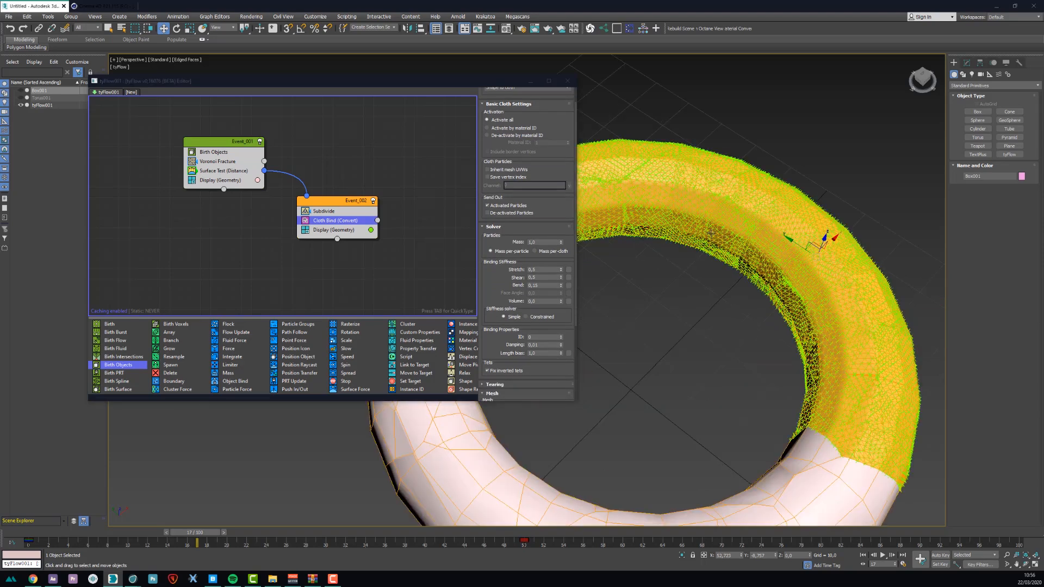
middle_click_drag(711, 233, 704, 220, "alt")
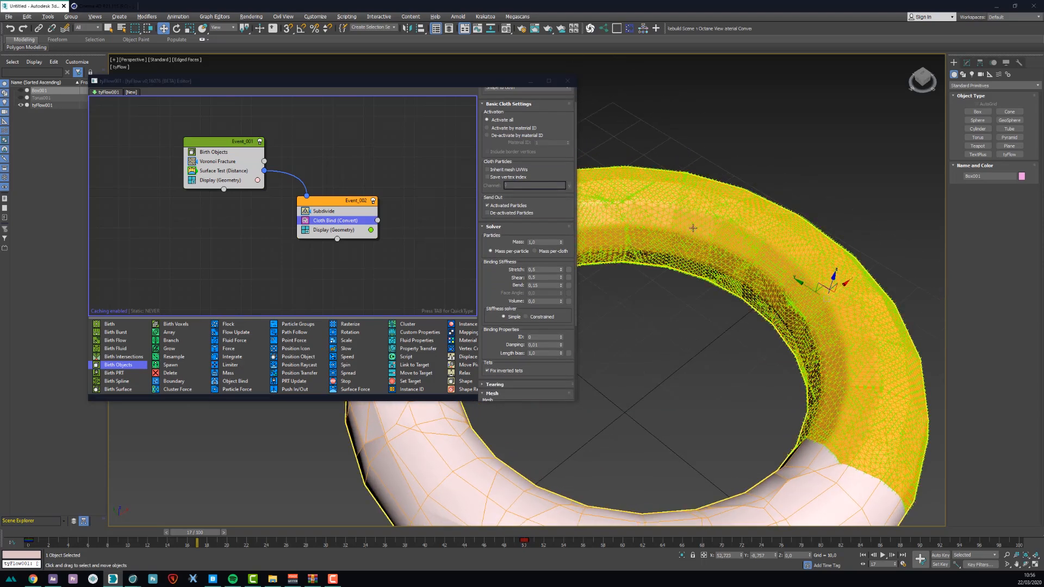
left_click(305, 230)
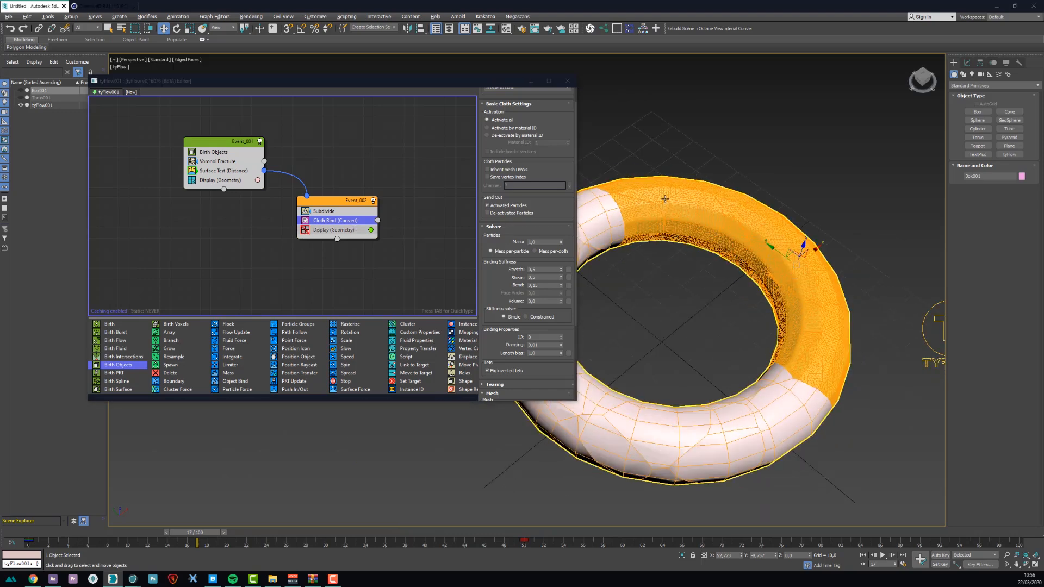
scroll(664, 199, "up", 3)
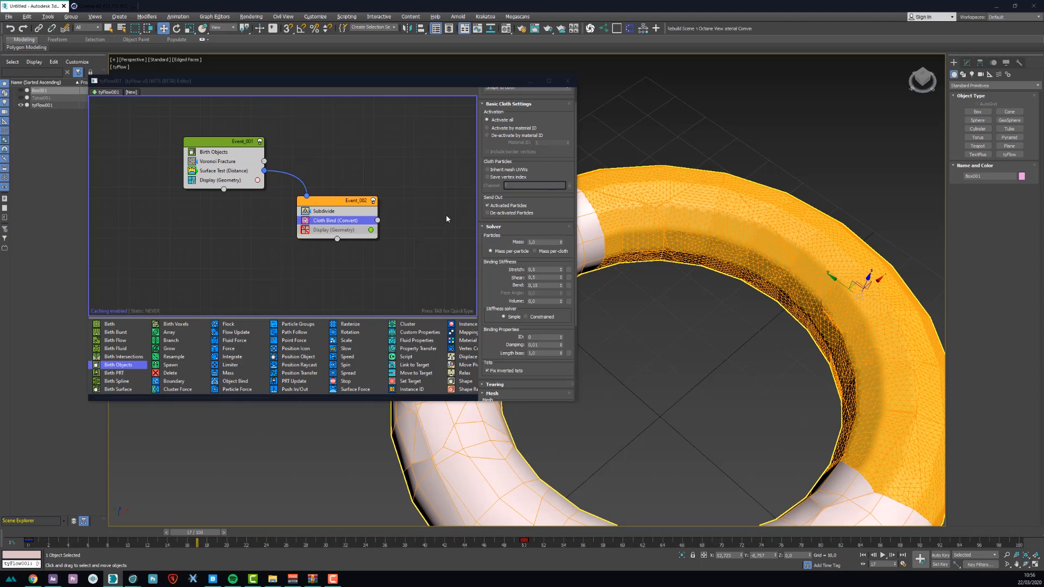
scroll(542, 184, "down", 4)
middle_click_drag(667, 211, 722, 221, "alt")
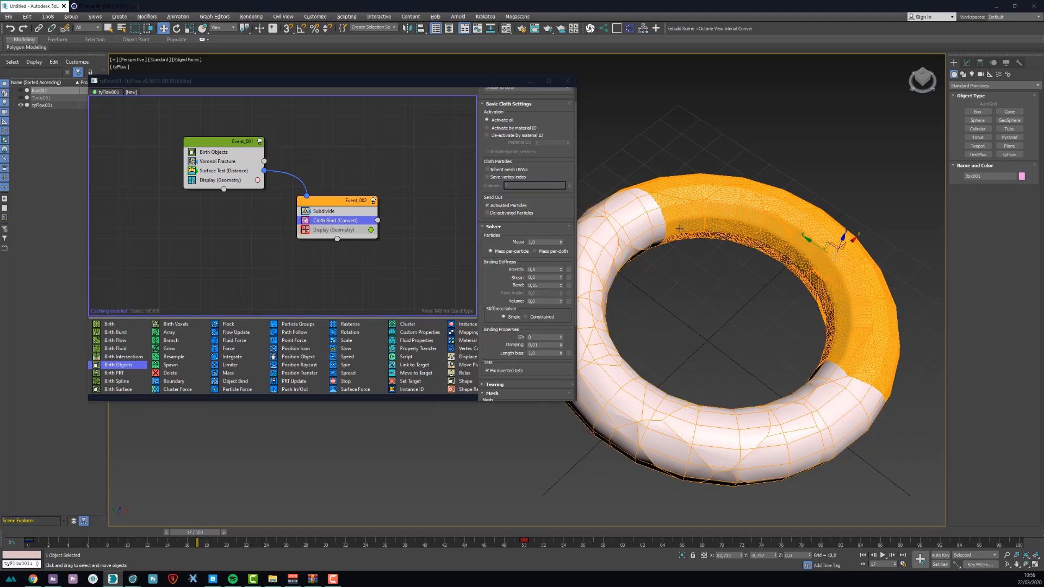
Step: Turn off Edged Faces in the perspective viewport and move the tyFlow editor window clear of the torus
left_click(186, 62)
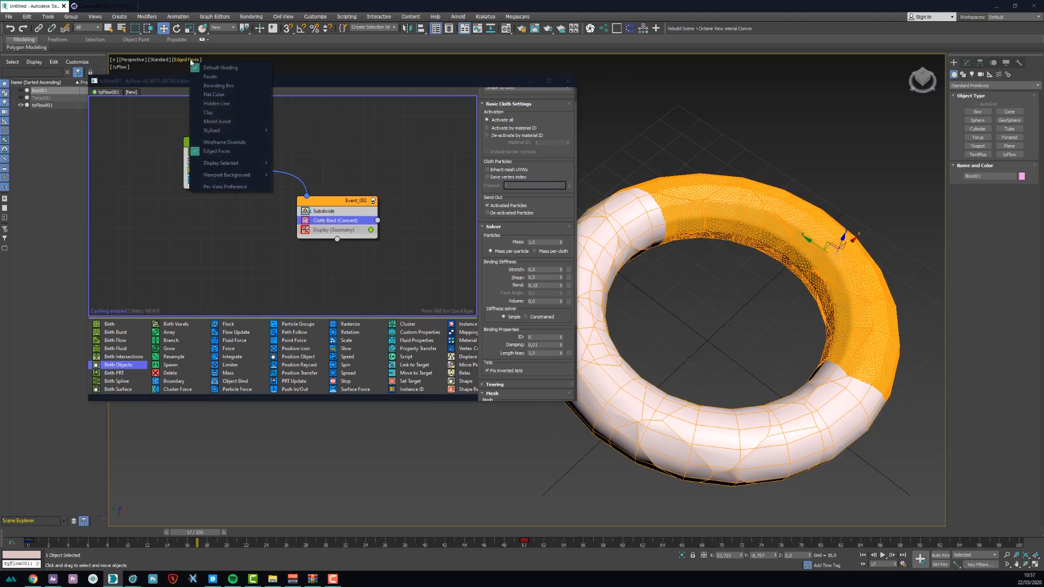
left_click(217, 152)
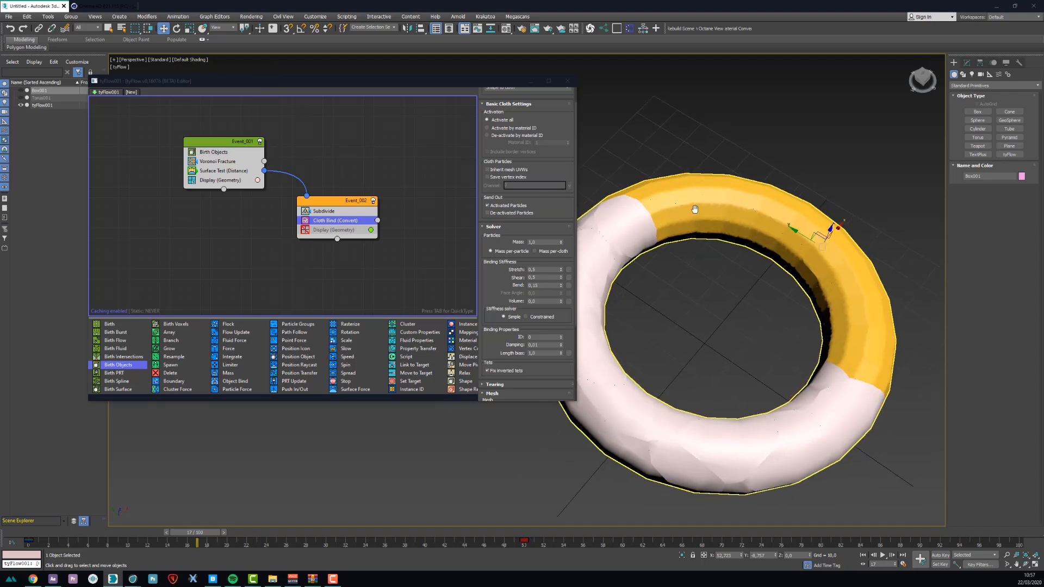
left_click_drag(385, 86, 321, 72)
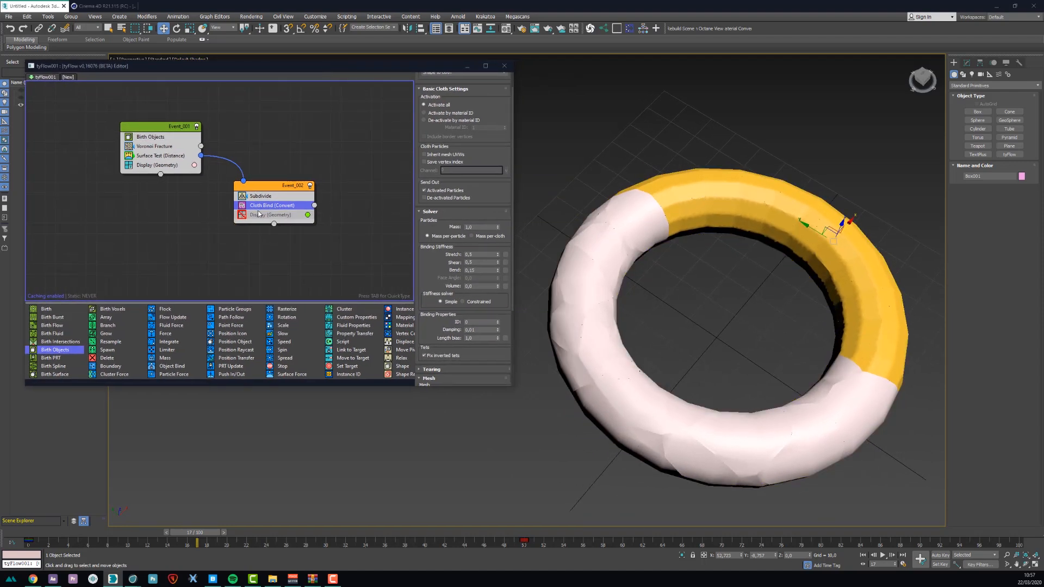
Step: Add a Particle Physics operator to Event_002 between Cloth Bind and Display
left_click(258, 214)
key("Tab")
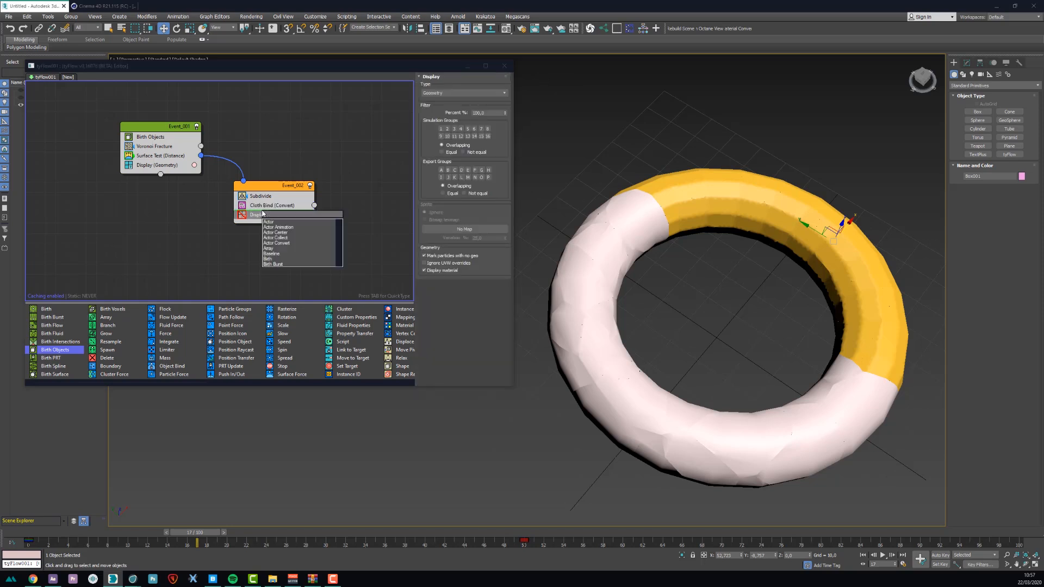
type("part")
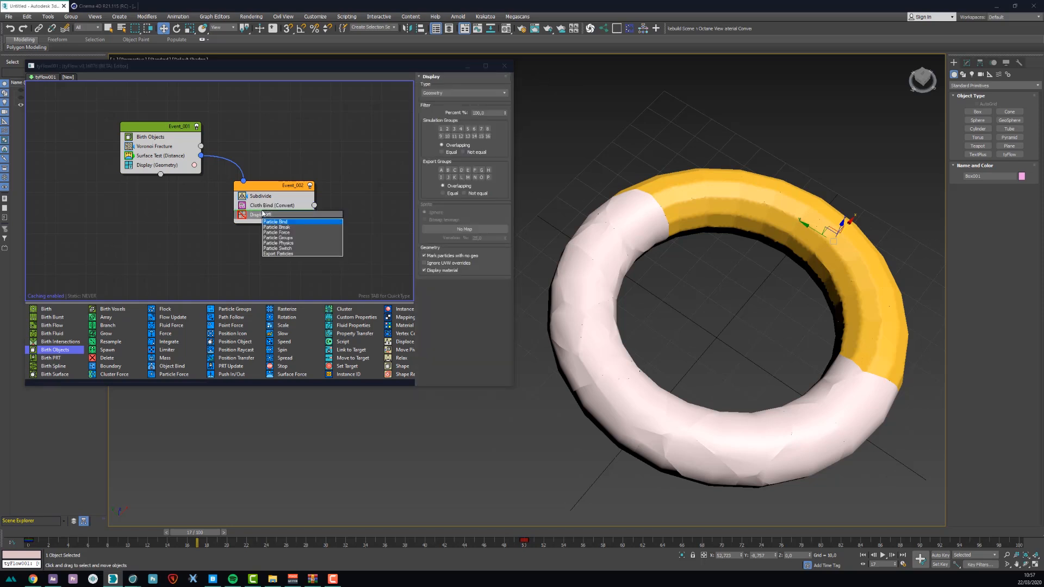
key("Down")
key("Down")
key("Down")
key("Down")
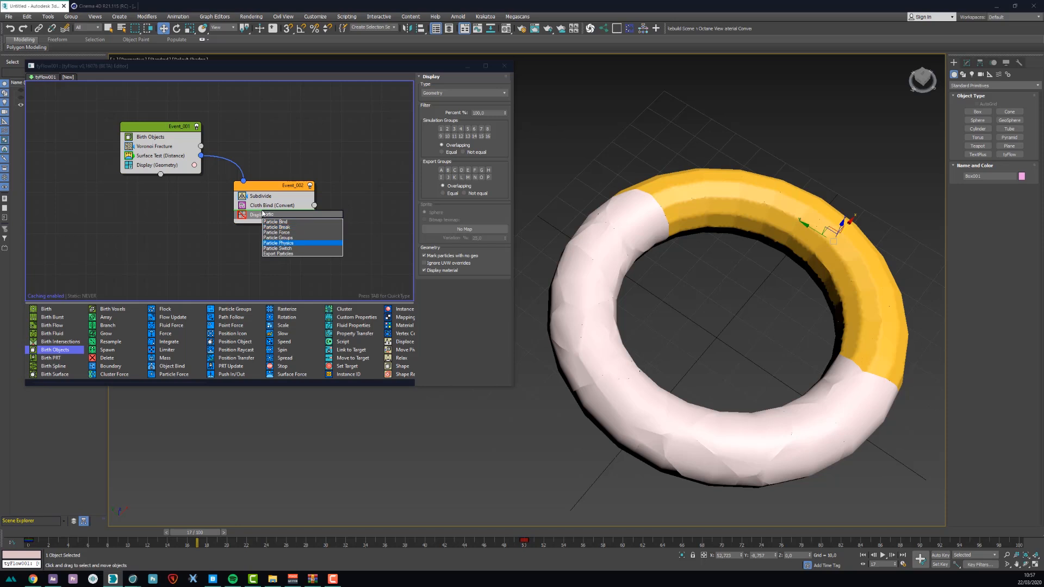
key("Return")
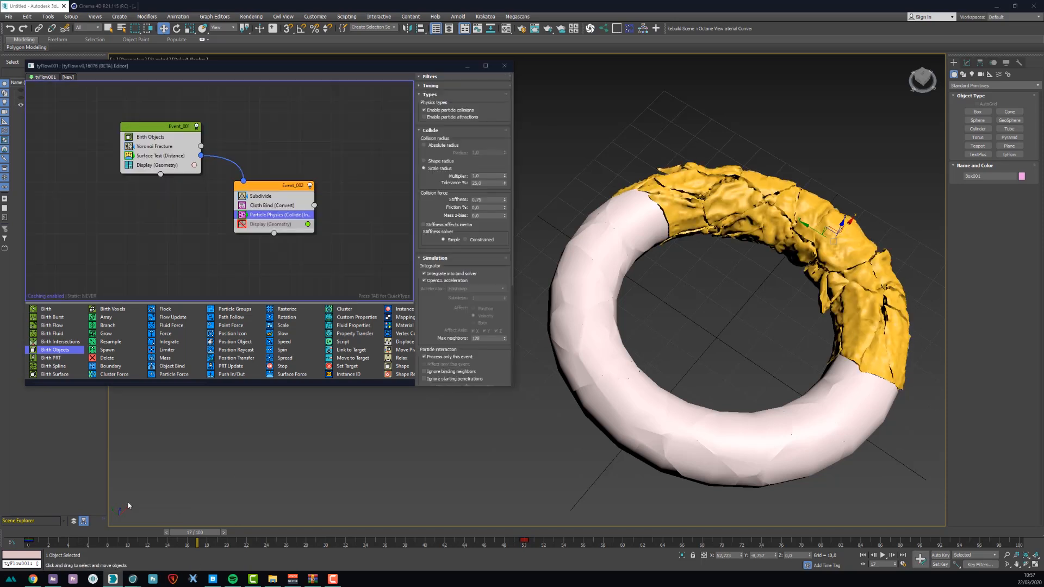
Step: Inspect the wrinkled cloth pieces around frame 15 up close, comparing them with the Event_002 Display operator temporarily enabled
left_click_drag(72, 533, 180, 530)
key("w")
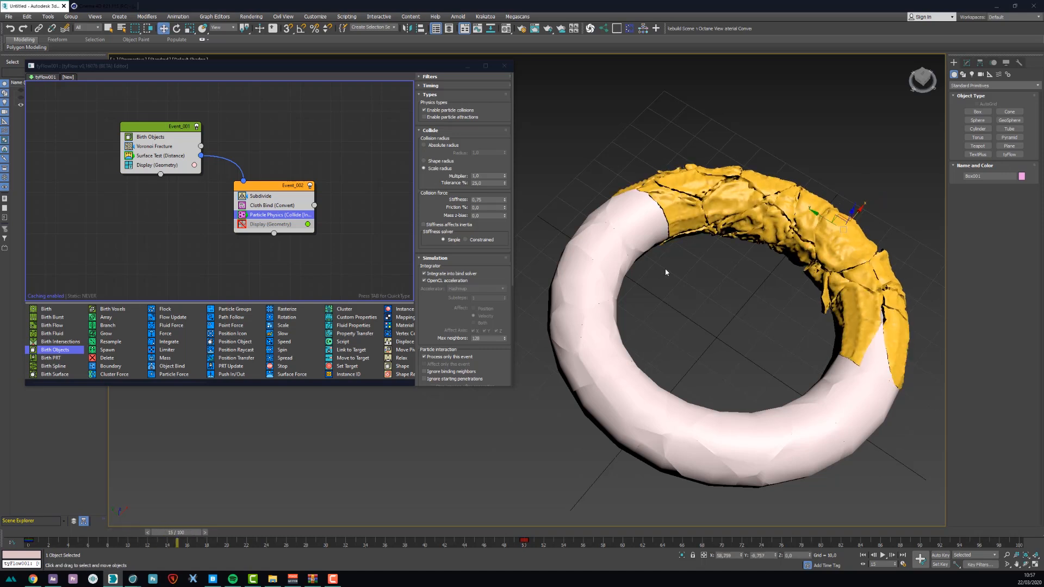
scroll(772, 200, "up", 6)
middle_click_drag(703, 245, 667, 254)
left_click(242, 225)
scroll(728, 315, "up", 3)
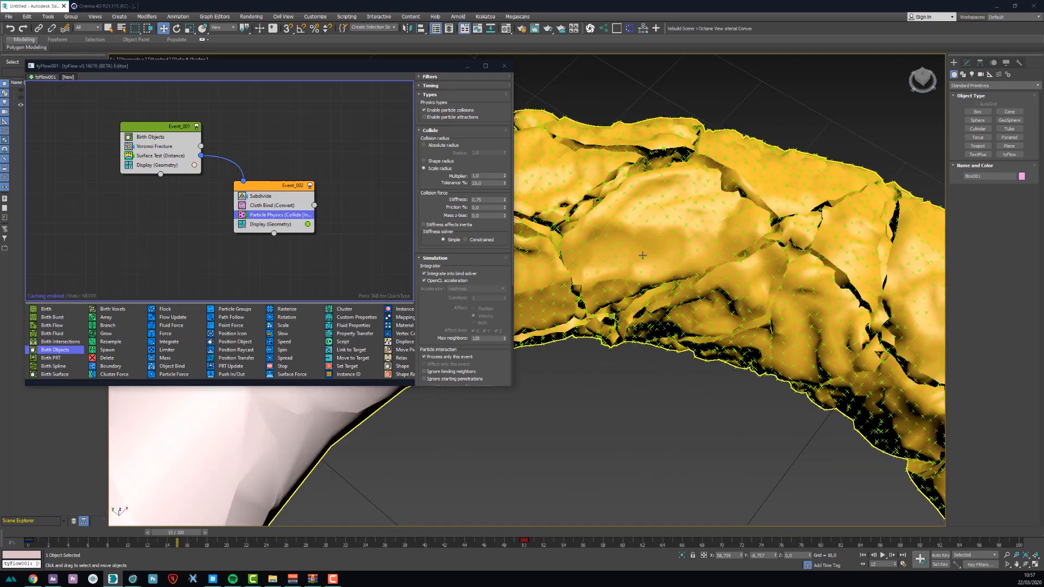
scroll(645, 245, "down", 3)
scroll(646, 239, "up", 3)
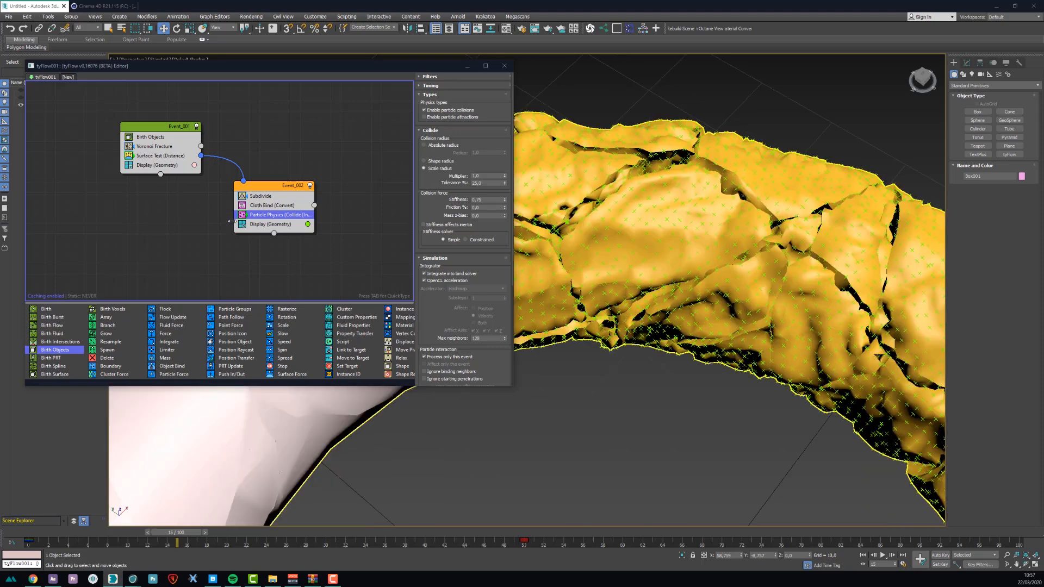
left_click(242, 224)
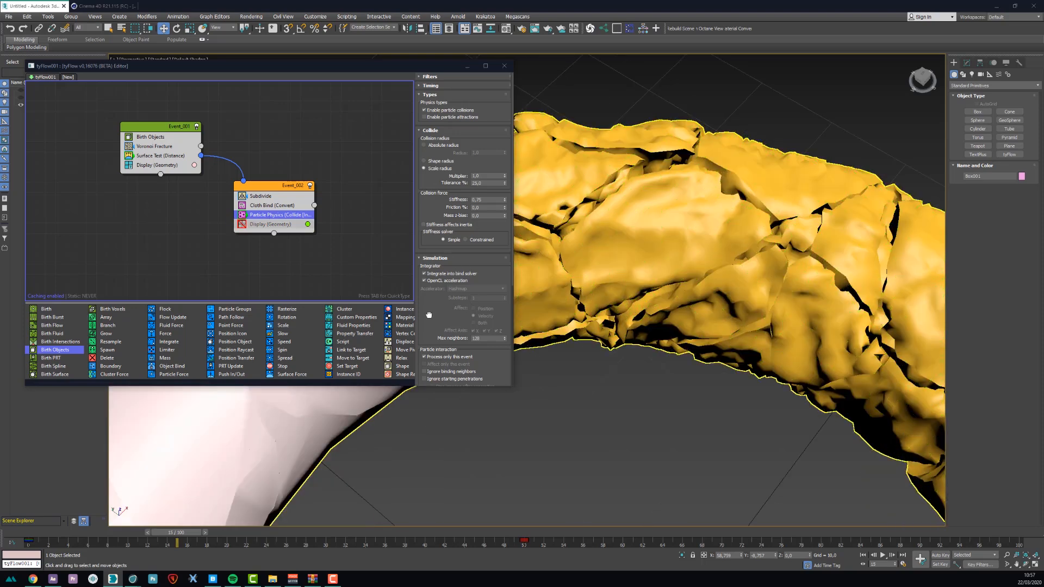
Step: Draw the collision shapes of the Particle Physics operator and examine them closely on the cloth surface
scroll(430, 314, "down", 5)
left_click(449, 333)
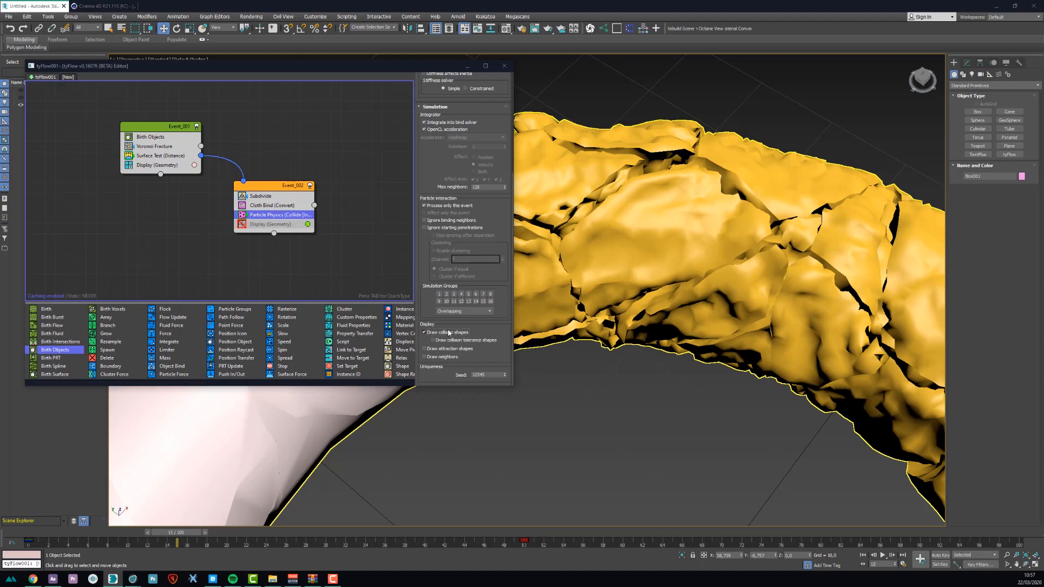
middle_click_drag(666, 226, 715, 226)
scroll(715, 226, "up", 8)
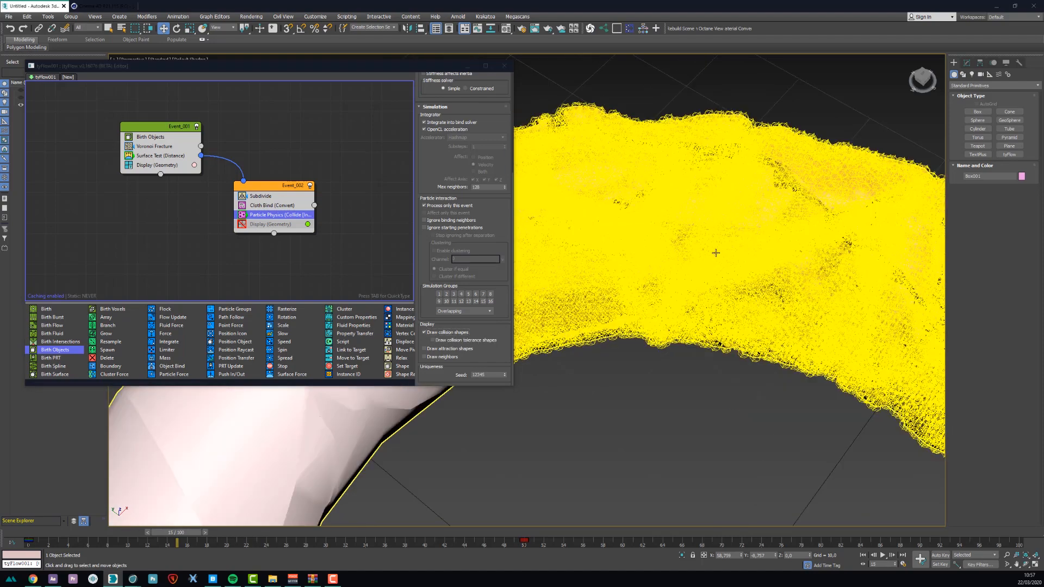
scroll(710, 268, "down", 4)
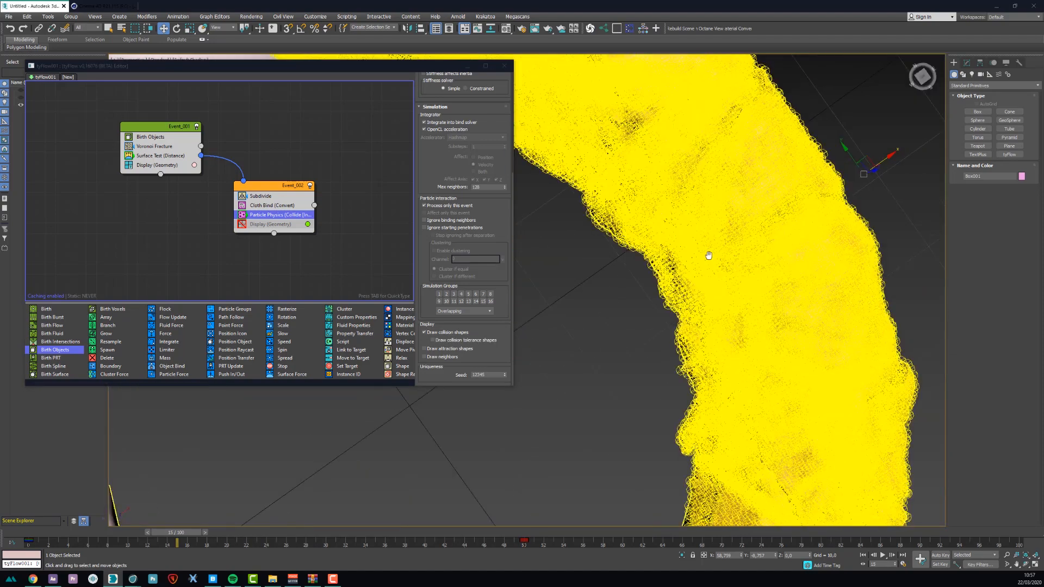
scroll(692, 271, "up", 8)
scroll(688, 208, "up", 3)
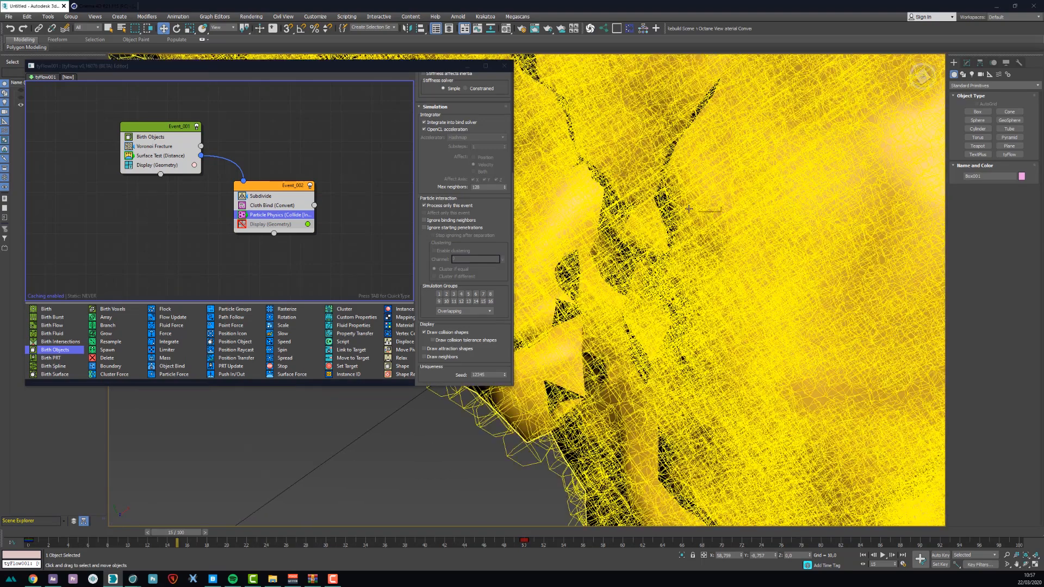
scroll(691, 206, "up", 3)
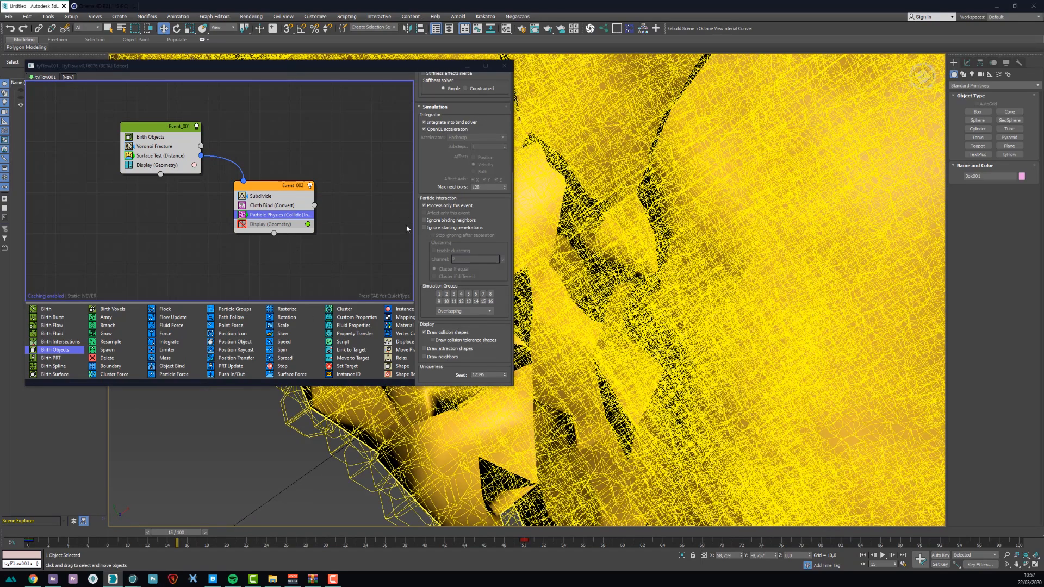
Step: Try Scale radius multipliers of 1.7 and 0.7 for the Particle Physics collisions
scroll(427, 250, "up", 3)
left_click(437, 169)
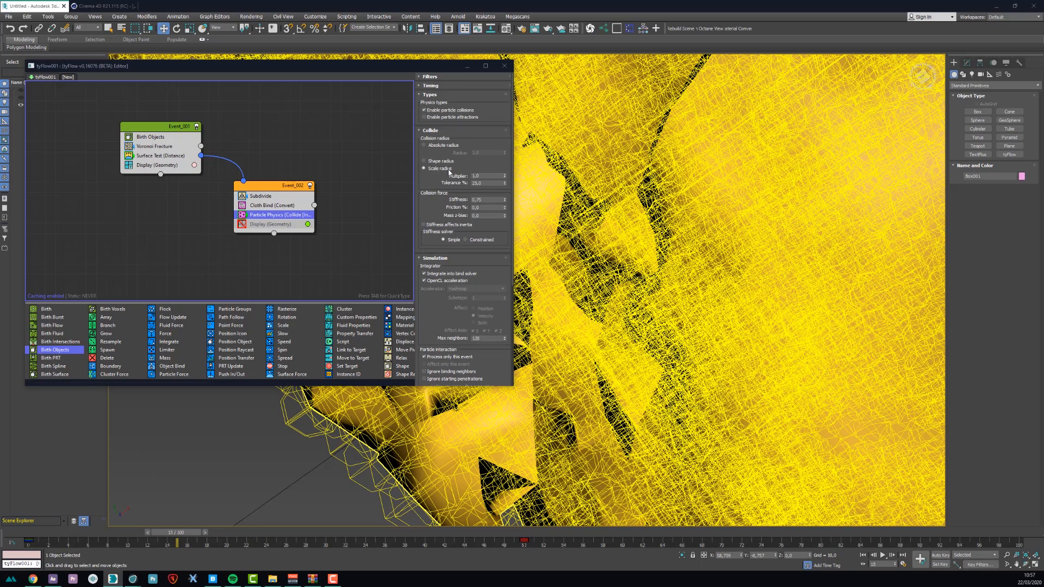
double_click(476, 176)
type("1,7")
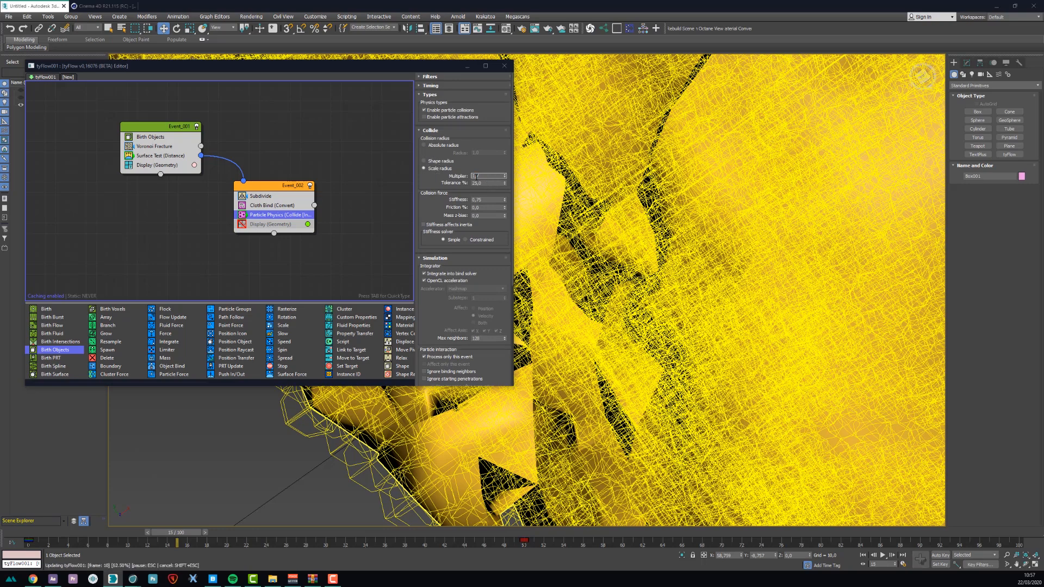
key("Return")
type("0,7")
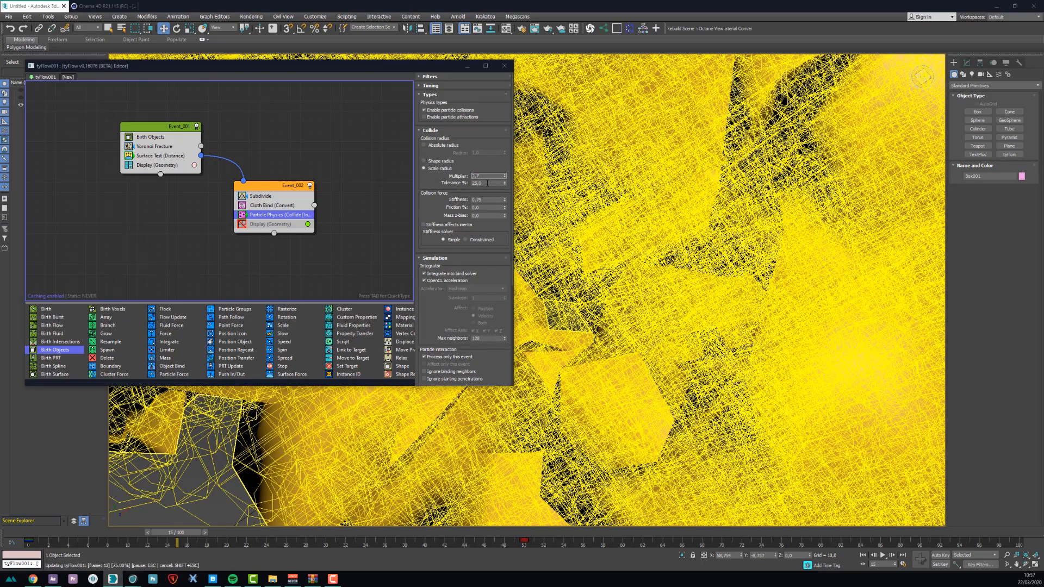
key("Tab")
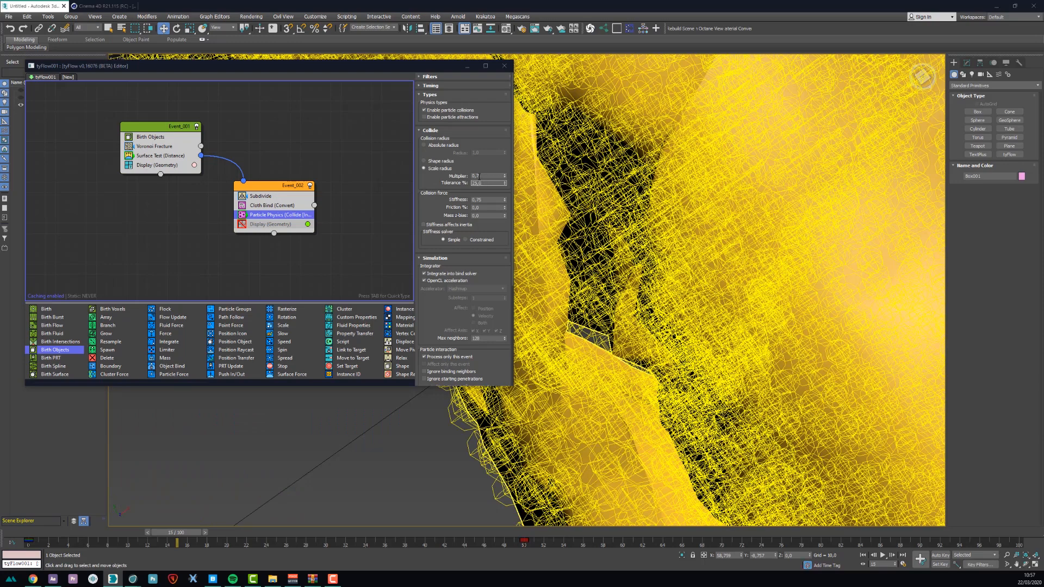
Step: Try a collision radius multiplier of 0.6, and compare it with 0.7 on the cloth
double_click(482, 175)
type("0,6")
key("Tab")
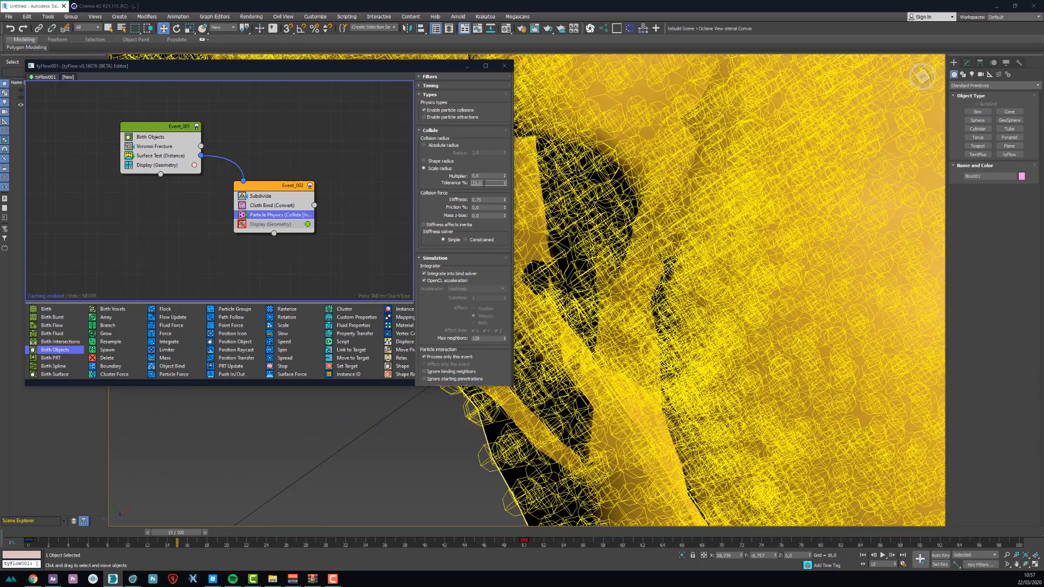
middle_click_drag(609, 244, 507, 151)
double_click(481, 175)
type("0,7")
key("Tab")
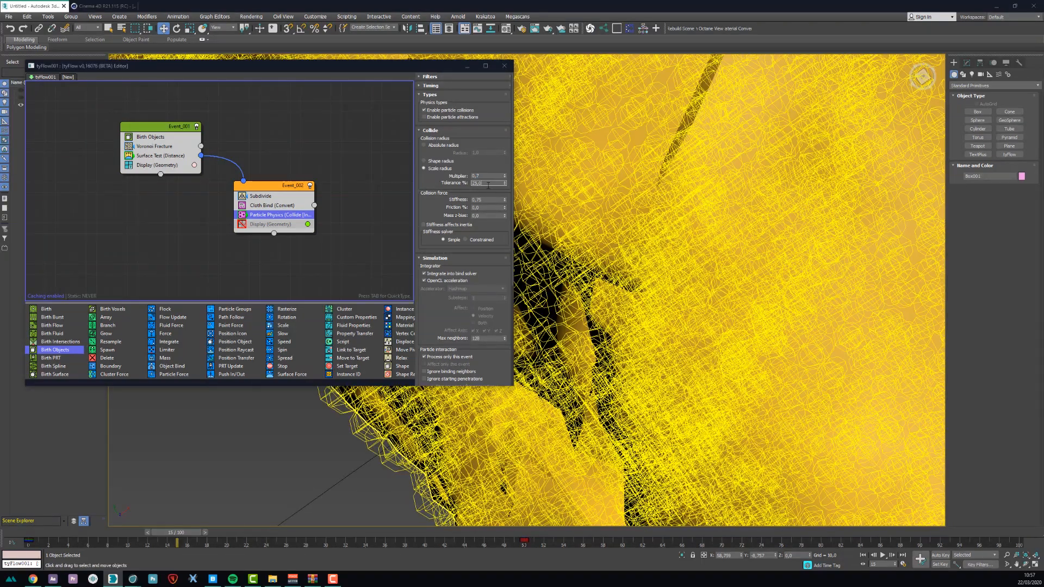
Step: Set the Particle Physics collision radius multiplier to 0.8 and clear the scene selection
left_click(643, 225)
mouse_move(549, 245)
middle_mouse_down("alt")
mouse_move(613, 241)
mouse_move(589, 258)
middle_mouse_up("alt")
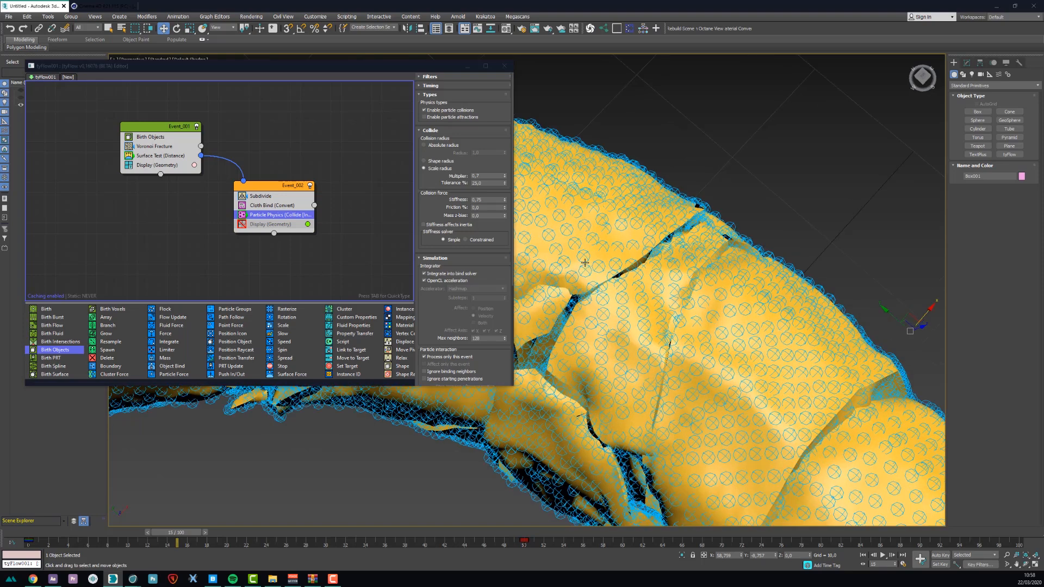
left_click(478, 176)
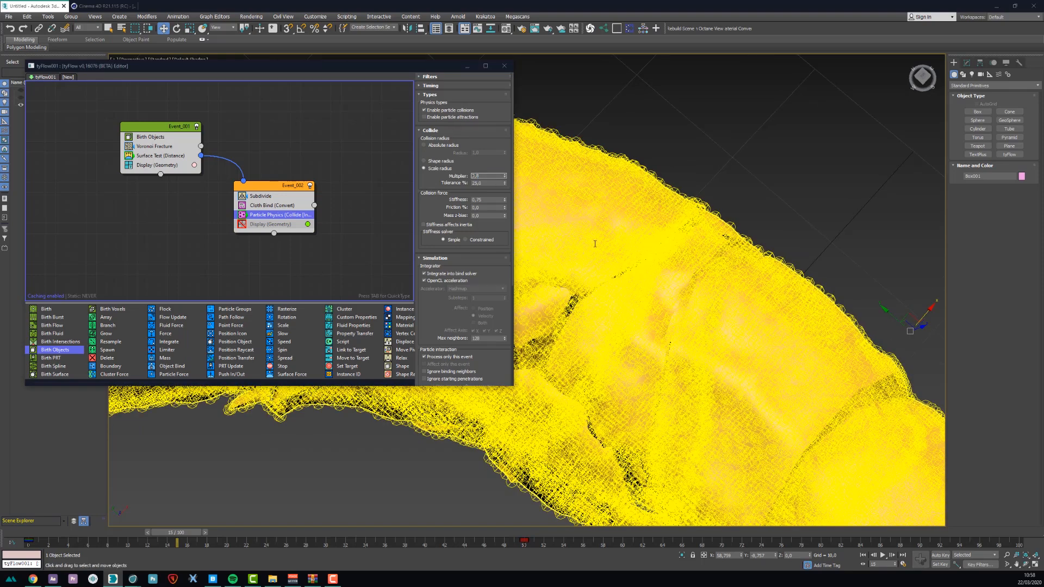
type("8")
key("Return")
left_click(791, 108)
scroll(640, 212, "up", 3)
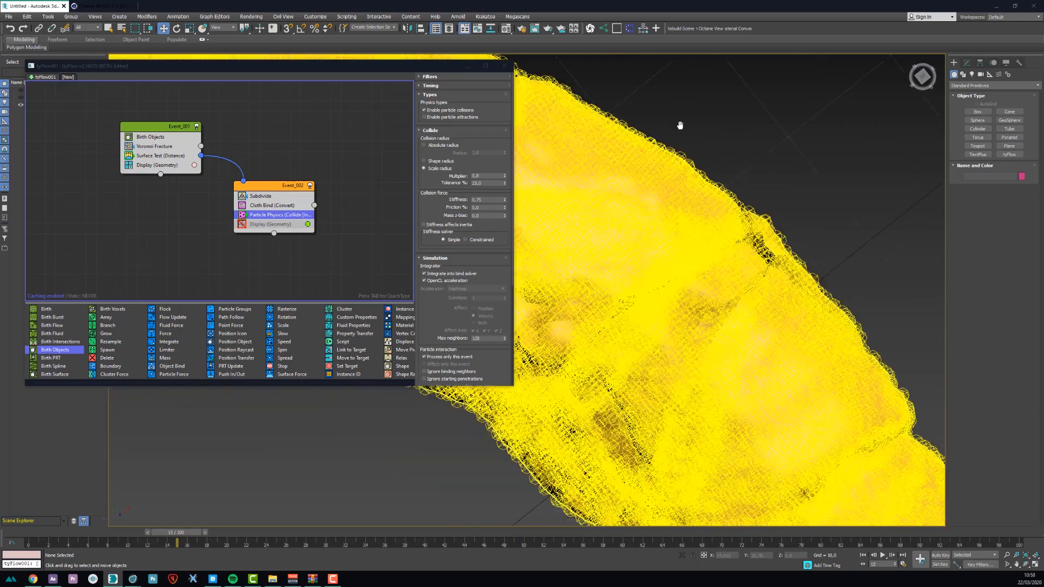
Step: Enable Ignore starting penetrations in the Particle Physics operator's particle interaction settings
left_click_drag(436, 307, 456, 2)
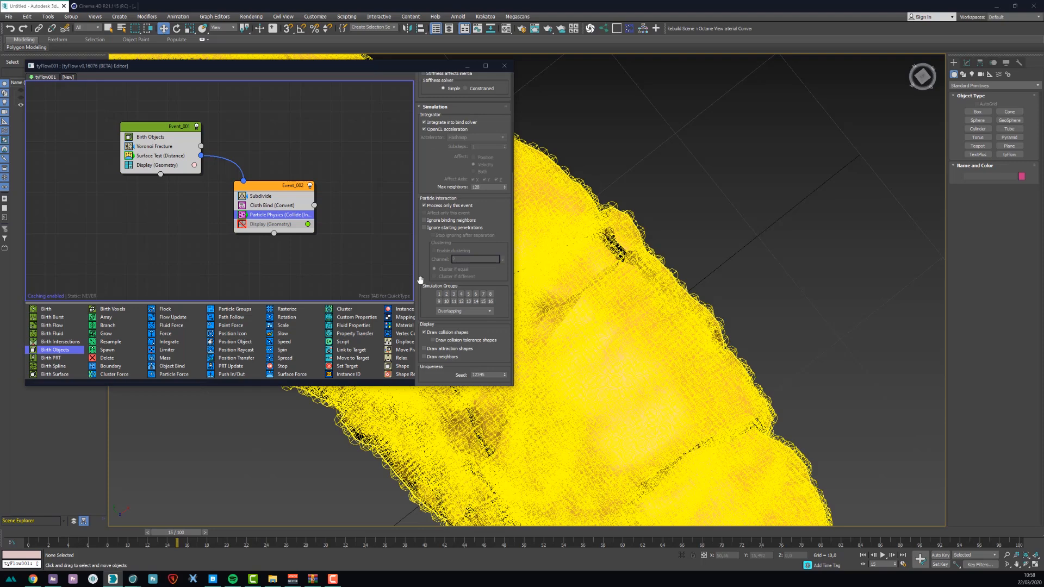
left_click(429, 228)
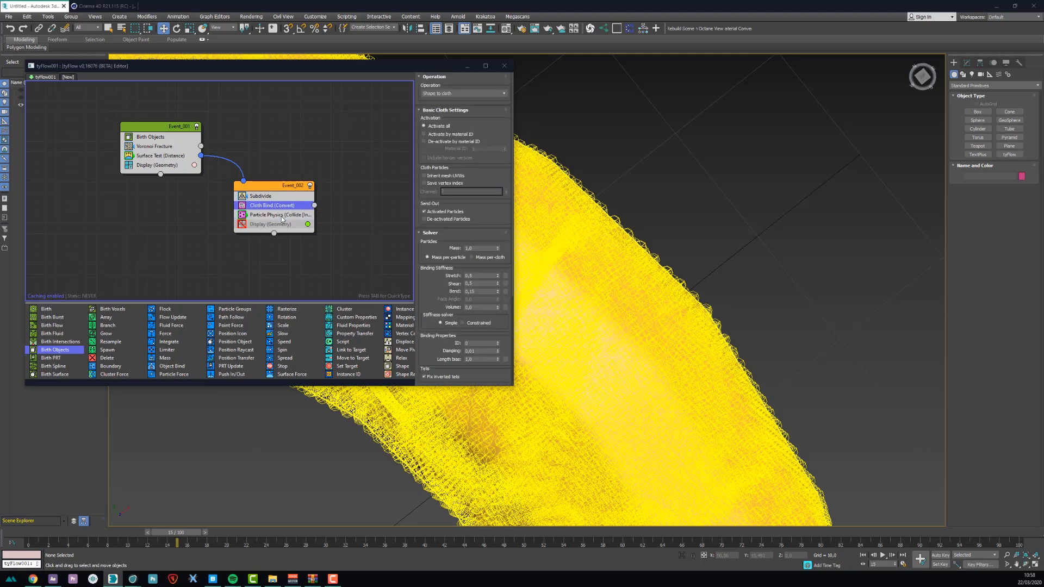
scroll(439, 299, "up", 5)
scroll(438, 299, "down", 5)
Step: Turn off drawing of the Particle Physics collision shapes and bring the torus back into view
left_click(438, 333)
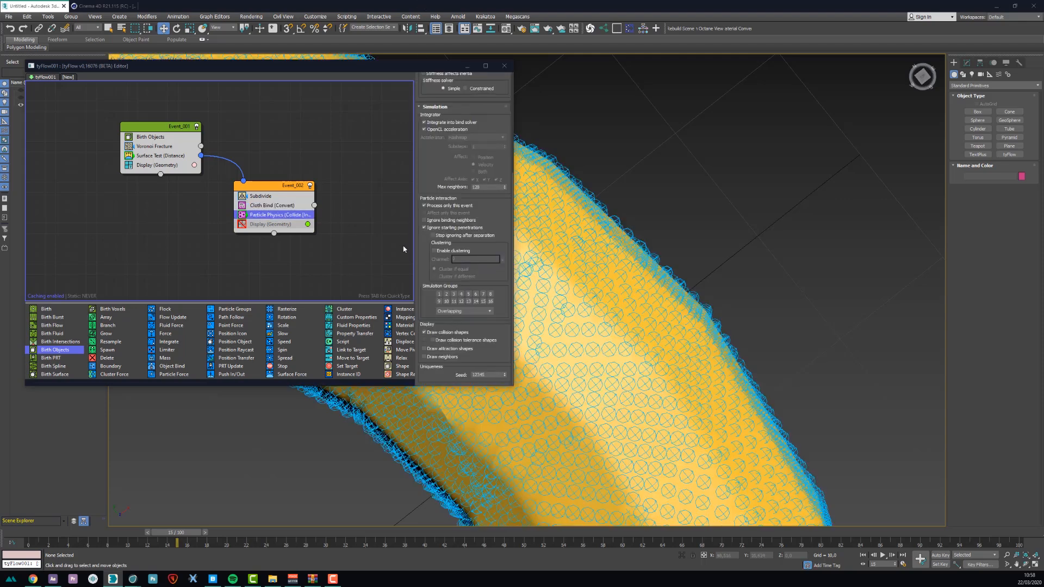
left_click(438, 332)
left_click(438, 333)
left_click(438, 332)
mouse_move(576, 179)
middle_mouse_down()
mouse_move(694, 159)
mouse_move(676, 236)
mouse_move(647, 256)
mouse_move(638, 230)
middle_mouse_up()
scroll(694, 159, "down", 5)
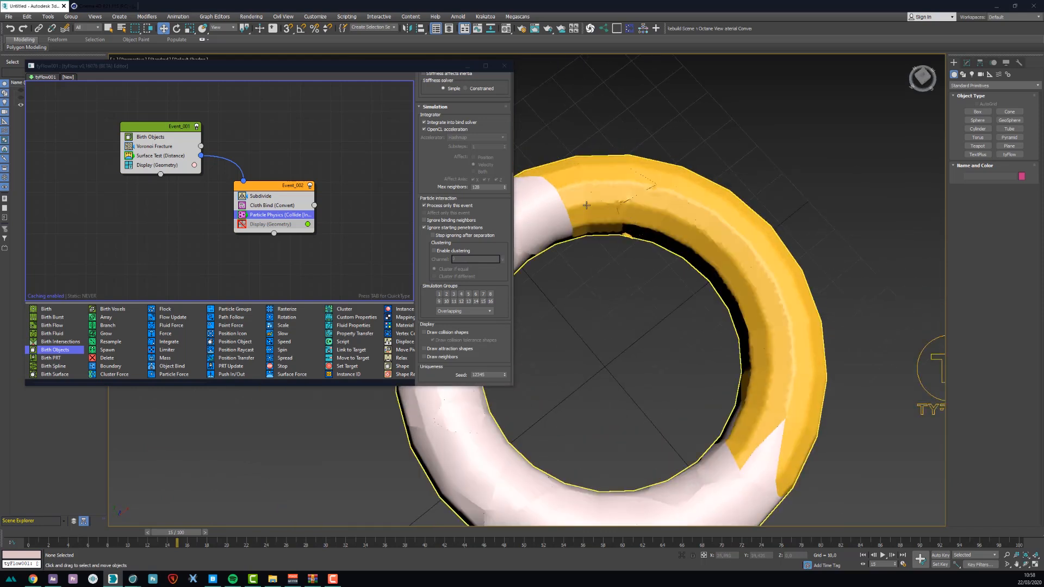
Step: Add a Modify Bindings operator above Display in Event_002, set its cloth Inflation to 2.0 and preview the inflation
left_click(250, 222)
key("Tab")
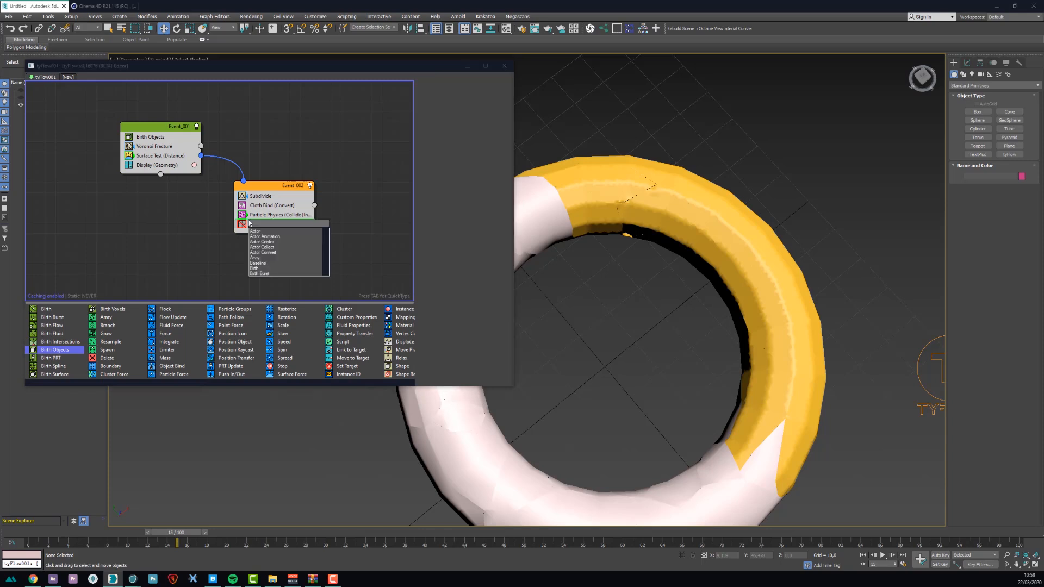
type("modi")
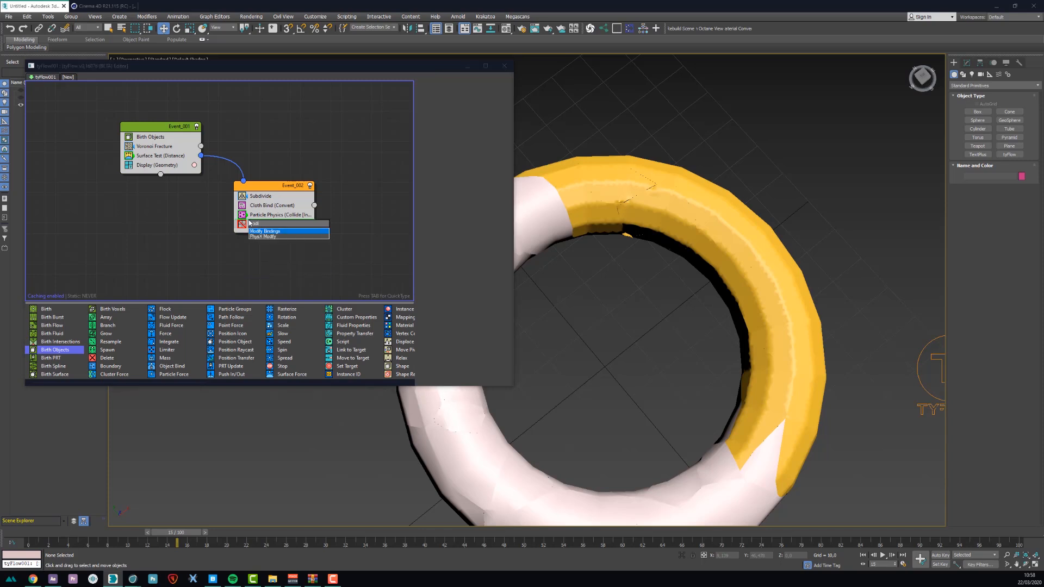
key("Return")
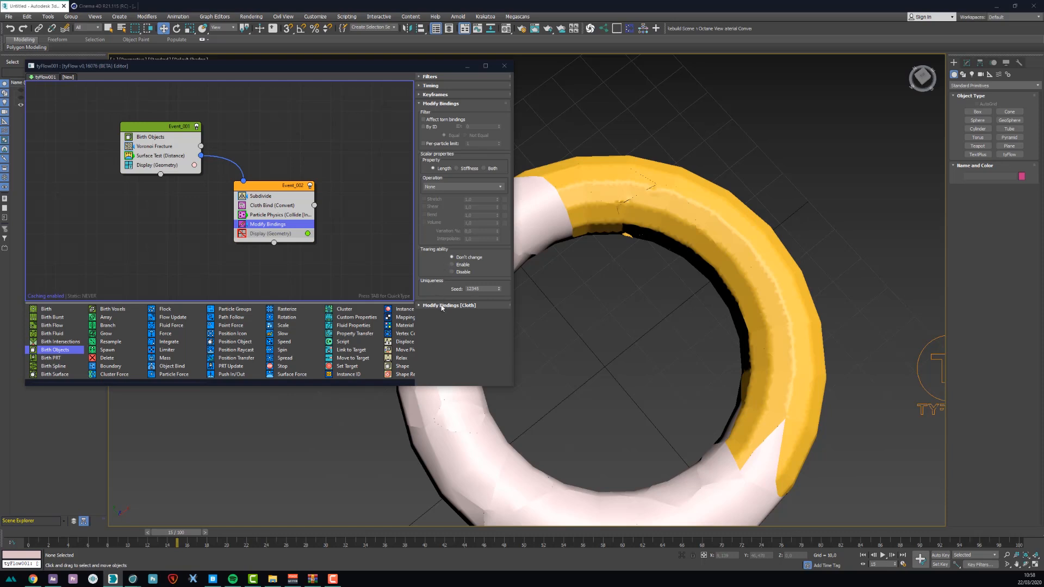
left_click(441, 305)
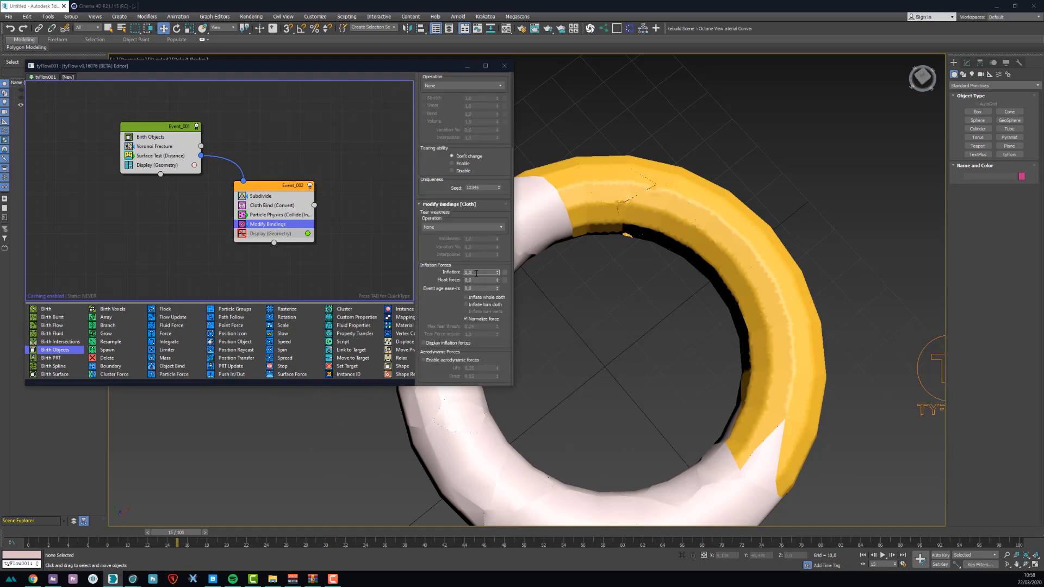
left_click_drag(37, 533, 162, 478)
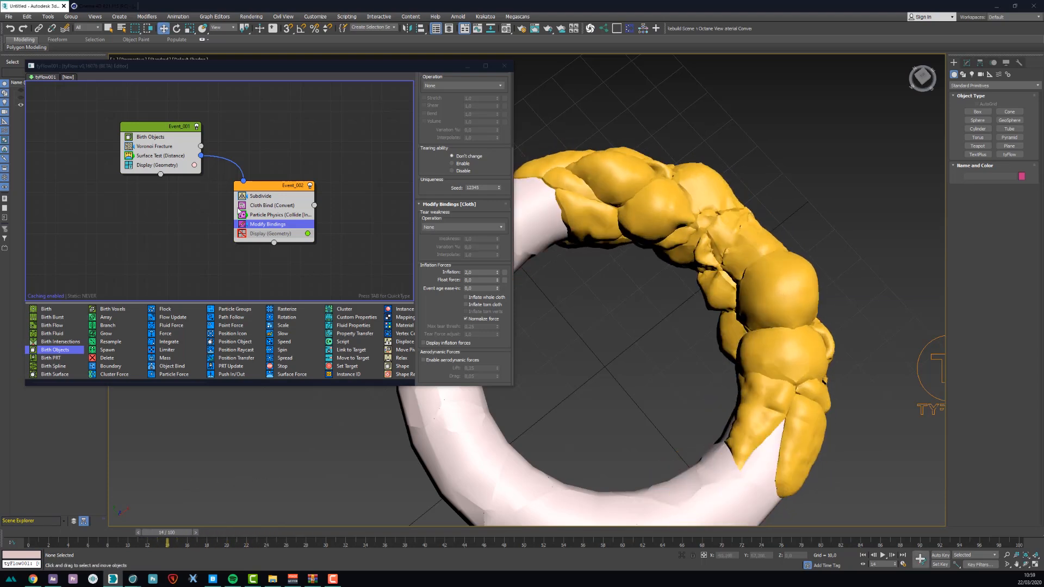
Step: Set the Modify Bindings timing to Continuous, preview the inflating cloth and return to frame 0
scroll(441, 88, "up", 5)
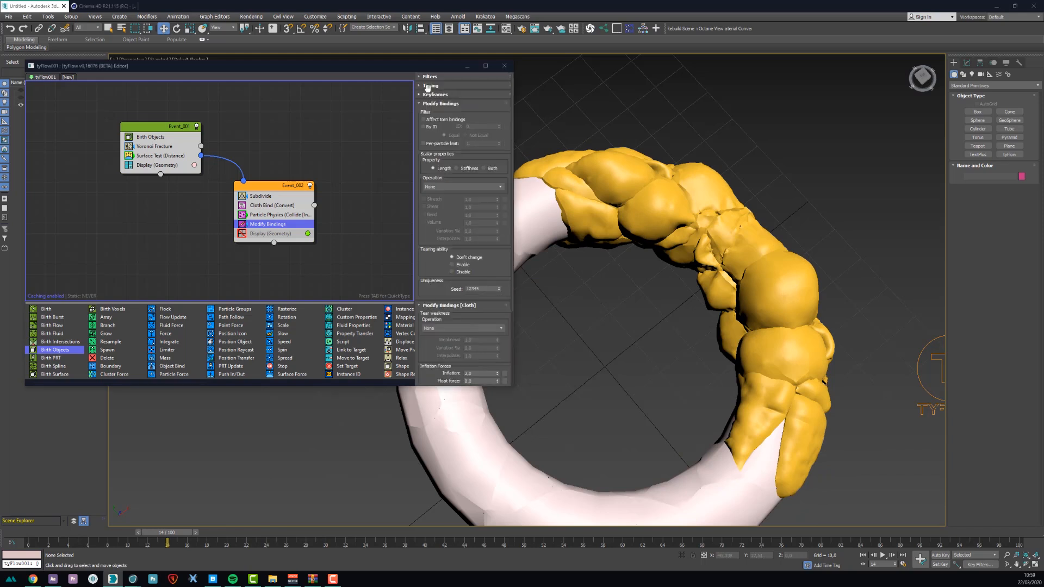
left_click(429, 86)
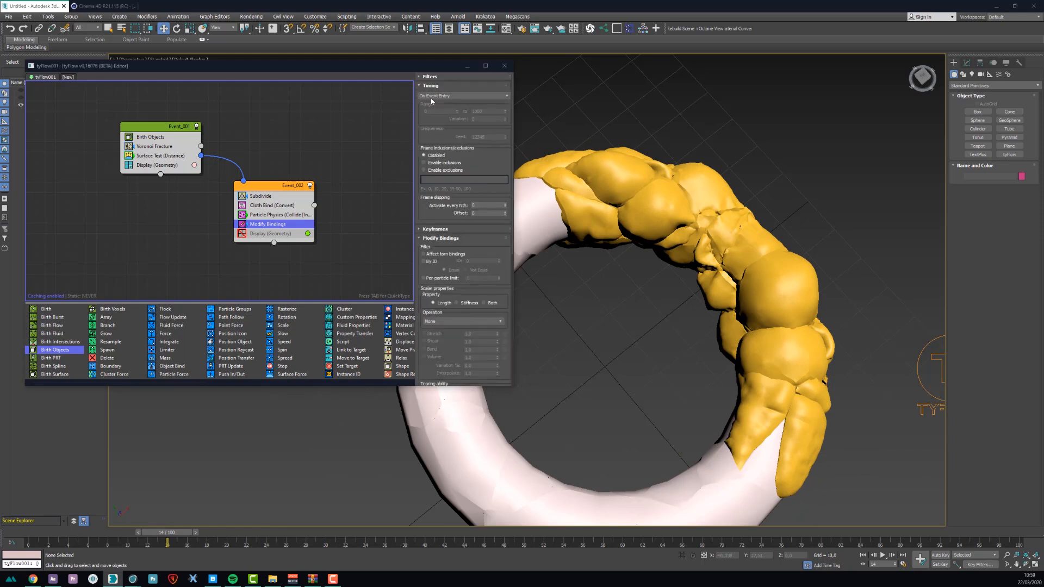
left_click(432, 95)
left_click(435, 112)
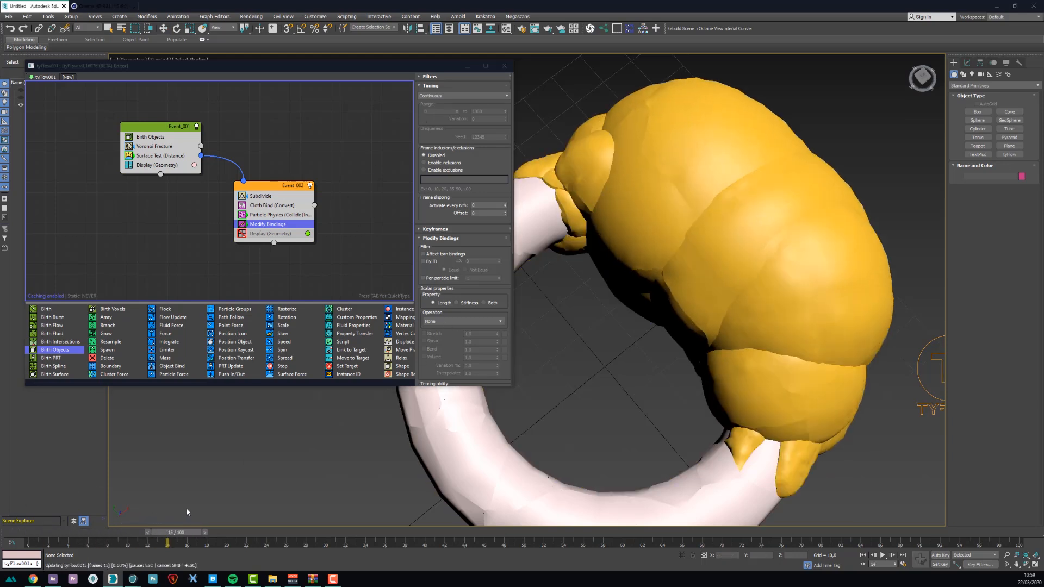
left_click_drag(285, 490, 120, 483)
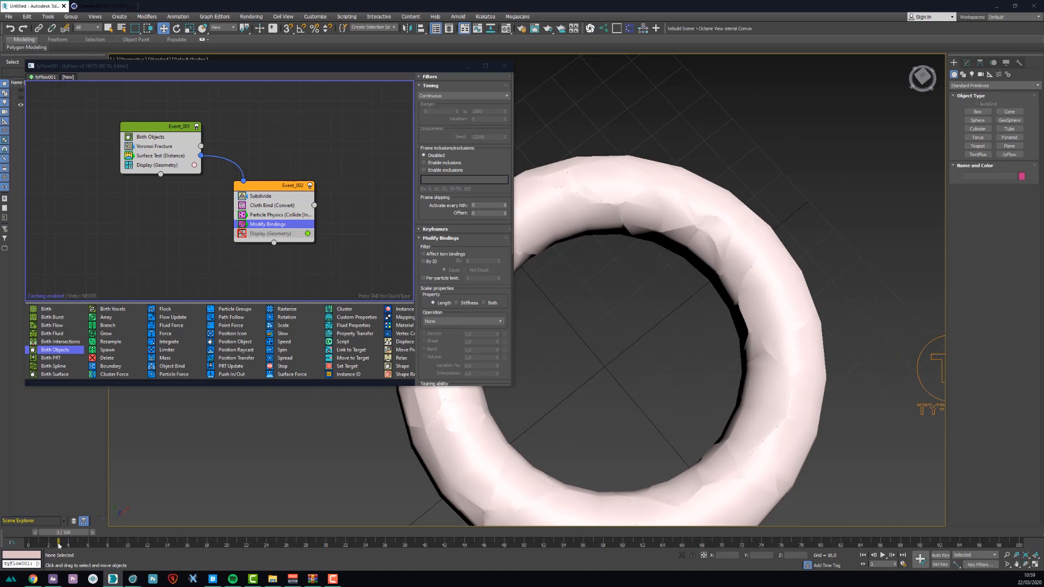
left_click_drag(59, 532, 26, 532)
Step: Add a Collision operator to Event_002 between Modify Bindings and Display
left_click(259, 228)
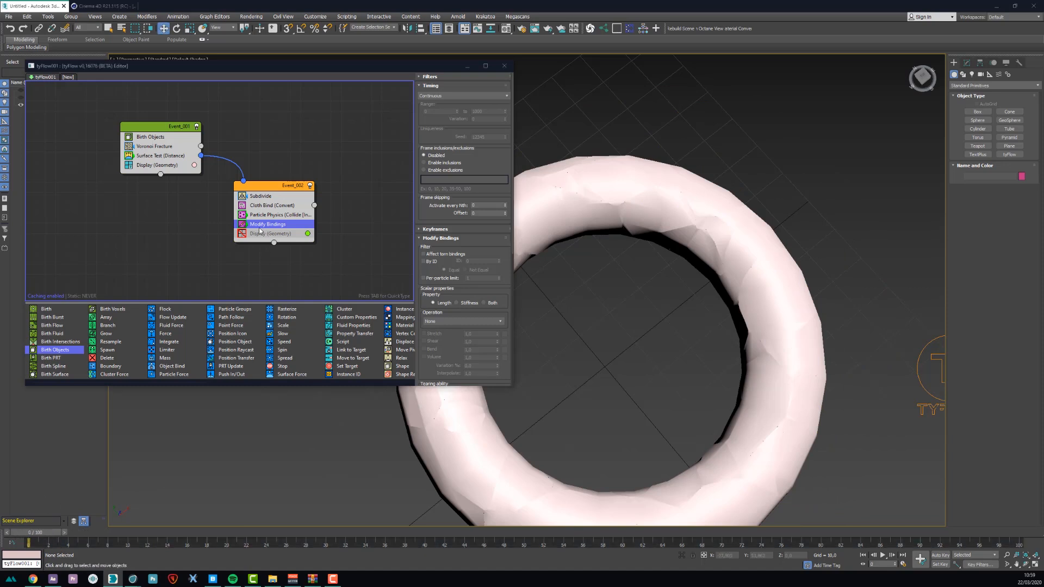
key("Tab")
type("col")
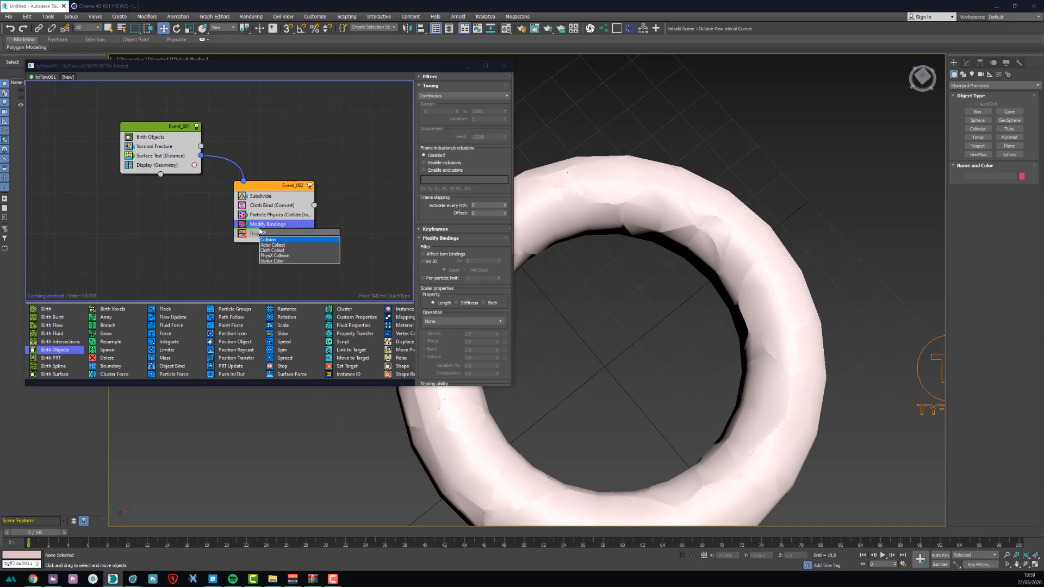
key("Return")
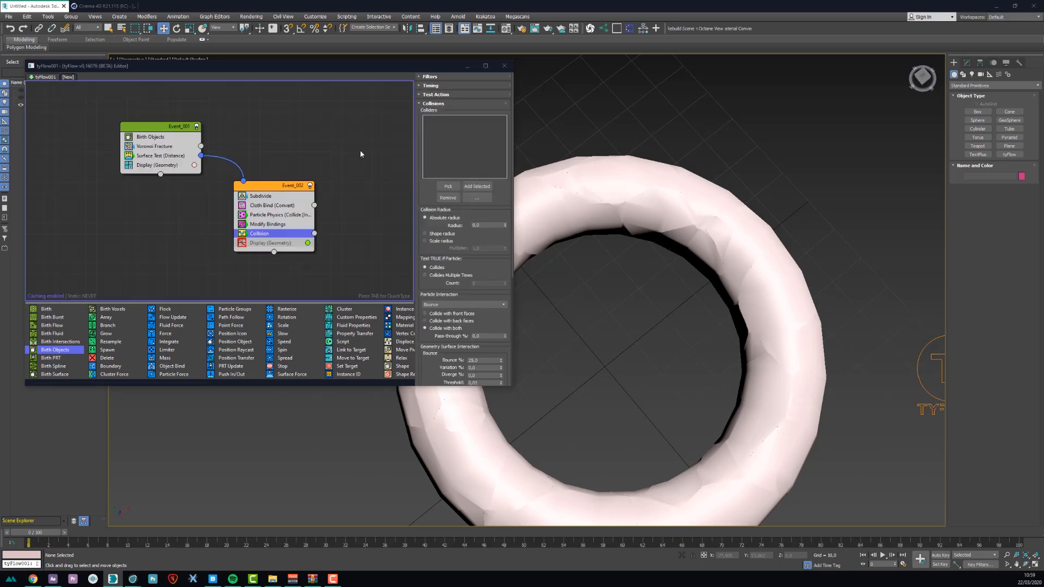
Step: Pick Box001 as the collider of the Collision operator, moving the tyFlow editor clear of the scene object list
left_click(442, 189)
left_click_drag(151, 66, 263, 71)
left_click(41, 91)
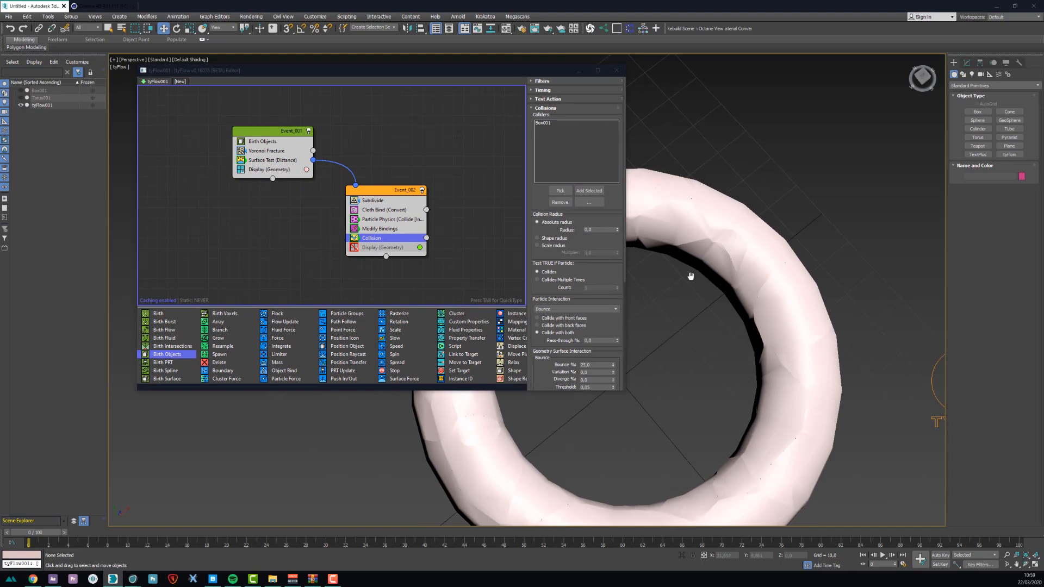
Step: Replace Box001 with Torus001 as the Collision operator's collider, move the tyFlow editor aside and preview the simulation
left_click(40, 90)
left_click(544, 123)
left_click(560, 202)
left_click(560, 191)
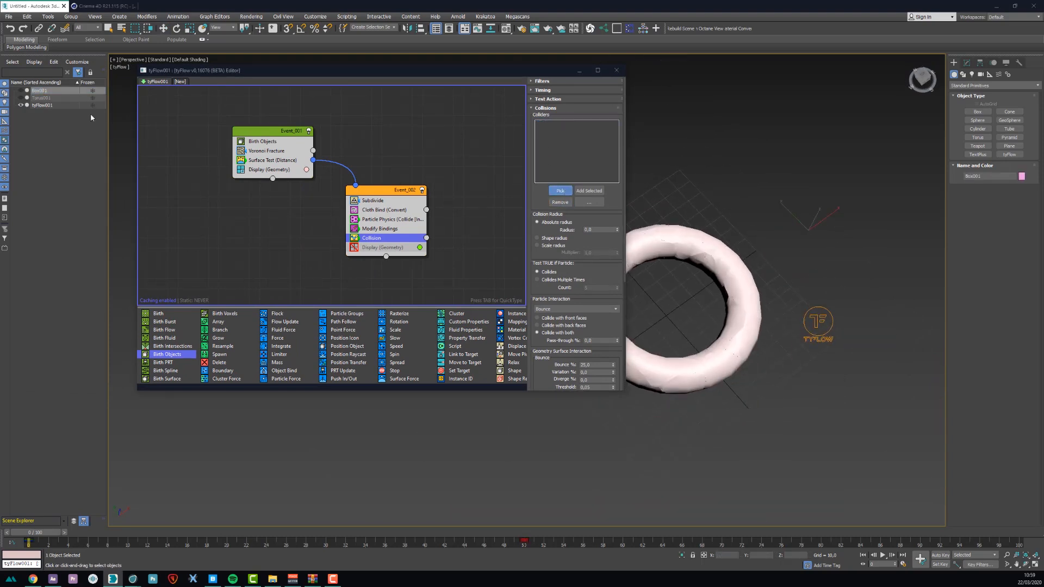
left_click(36, 98)
left_click(386, 71)
left_click_drag(387, 71, 258, 58)
left_click_drag(40, 528, 428, 414)
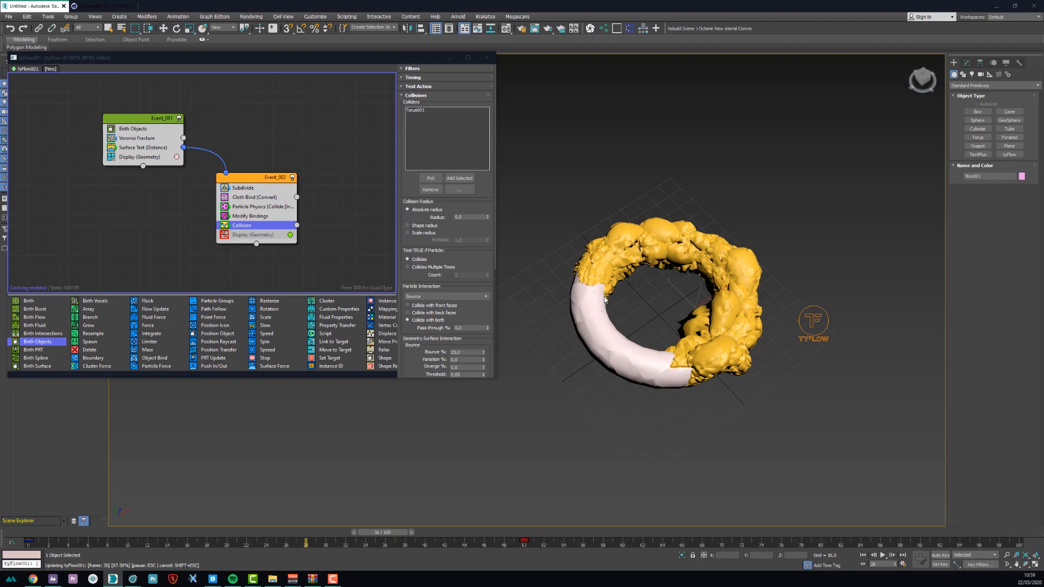
scroll(643, 297, "up", 3)
middle_click_drag(643, 293, 640, 297, "alt")
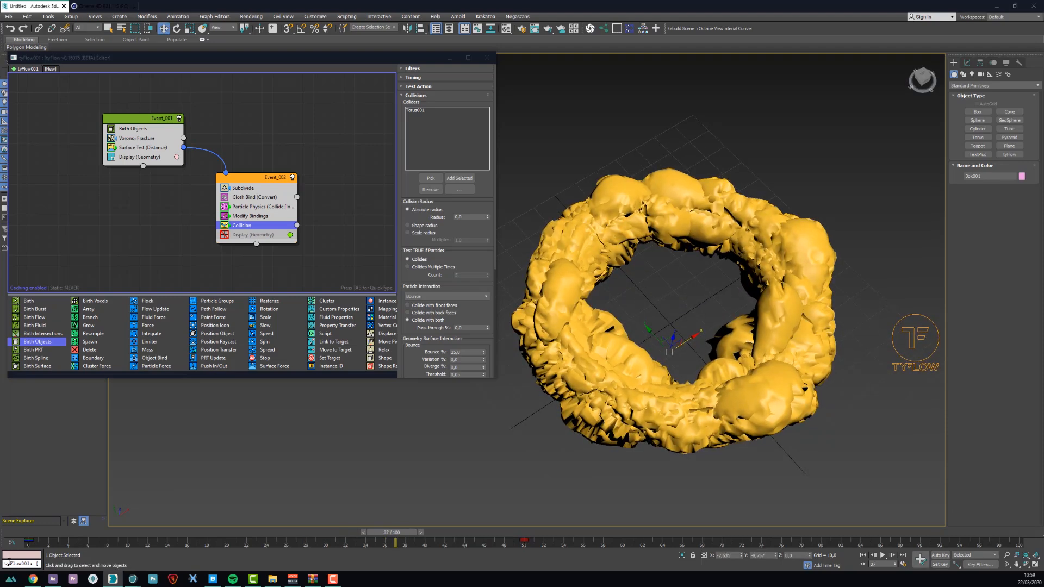
left_click_drag(37, 528, 450, 463)
mouse_move(584, 397)
middle_mouse_down("alt")
mouse_move(586, 376)
mouse_move(590, 416)
mouse_move(593, 388)
middle_mouse_up("alt")
Step: Add a Relax modifier to tyFlow001 and set its Relax Value to 0.64
left_click(713, 212)
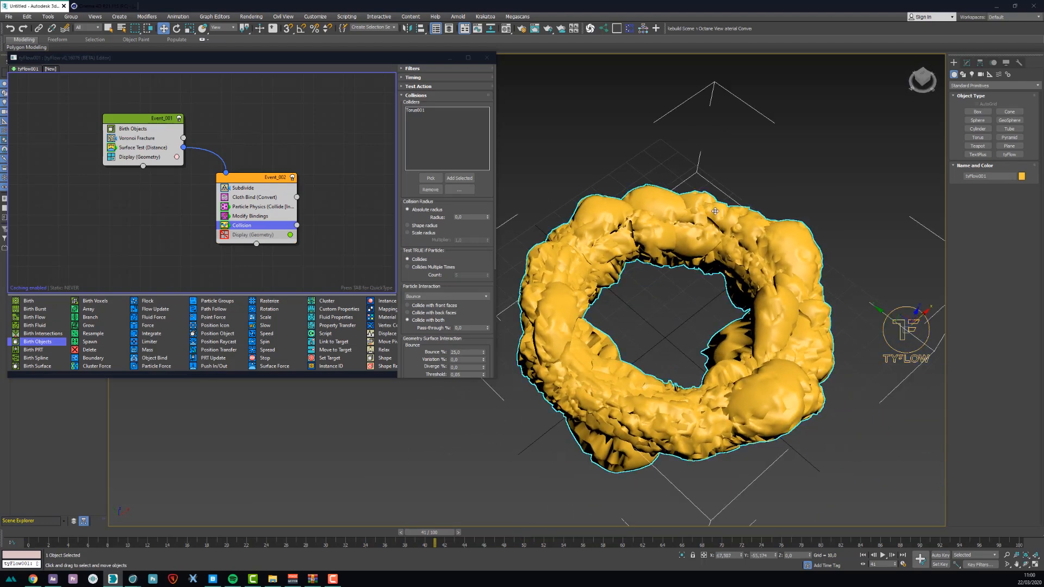
left_click(967, 63)
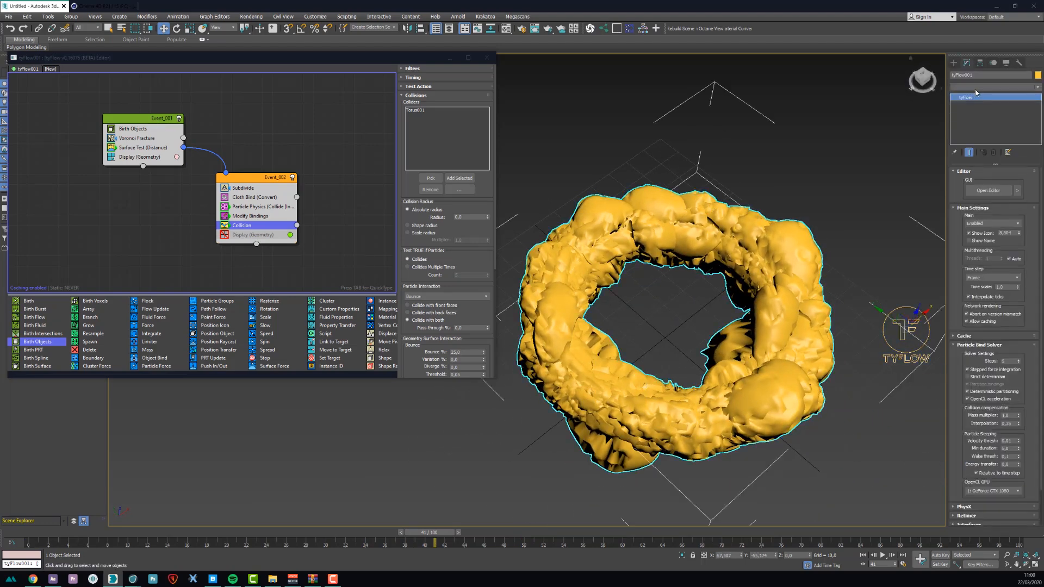
left_click(976, 88)
type("re")
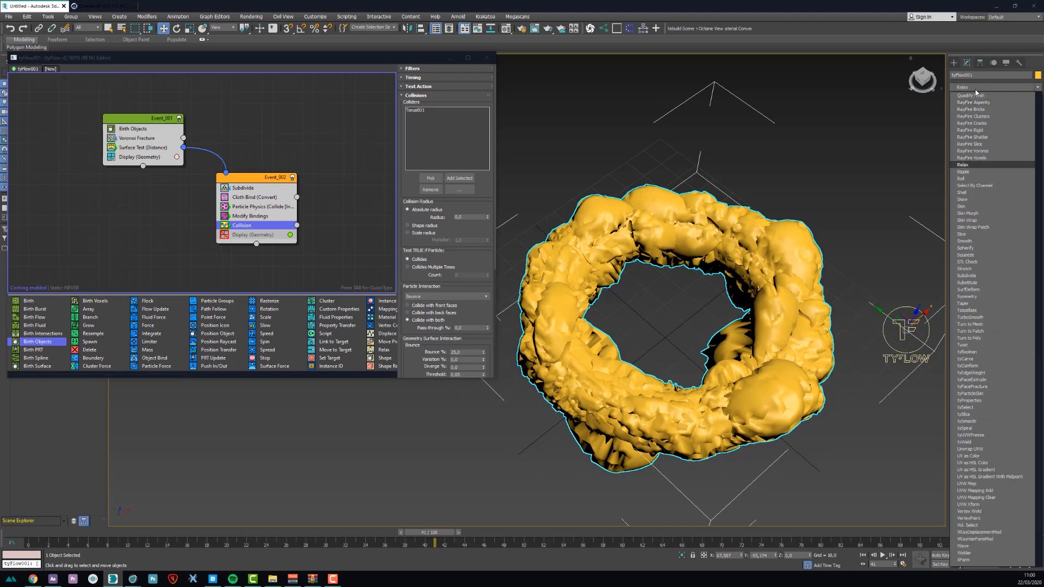
key("Return")
left_click_drag(1020, 183, 1021, 177)
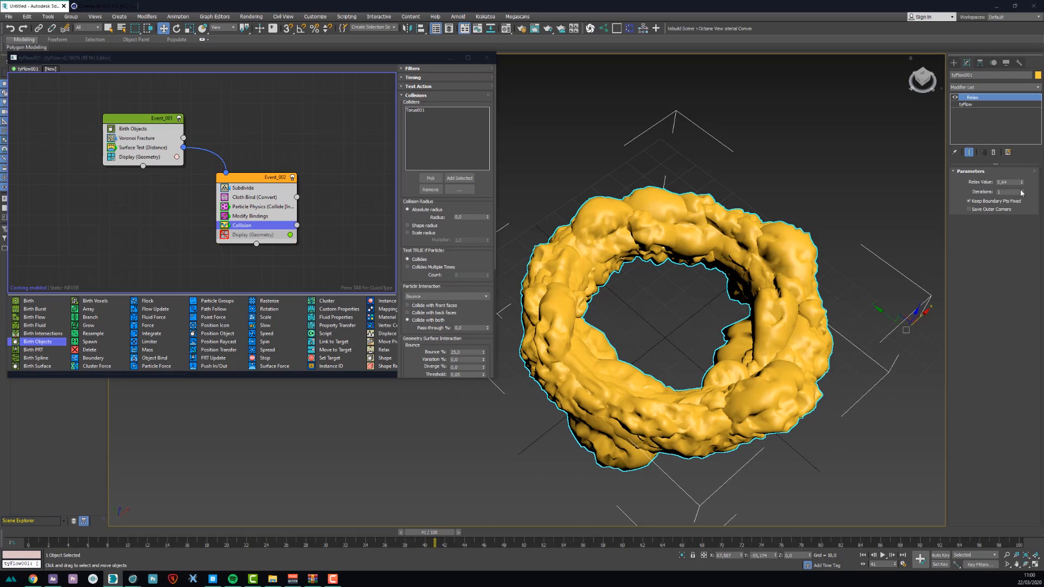
Step: Raise the Relax modifier's iterations to 8 and preview the smoothed cloth pieces over the timeline
left_click(1021, 191)
left_click(1020, 191)
left_click(1020, 190)
left_click(1020, 190)
left_click(1020, 190)
left_click(1021, 190)
middle_click_drag(735, 214, 772, 206, "alt")
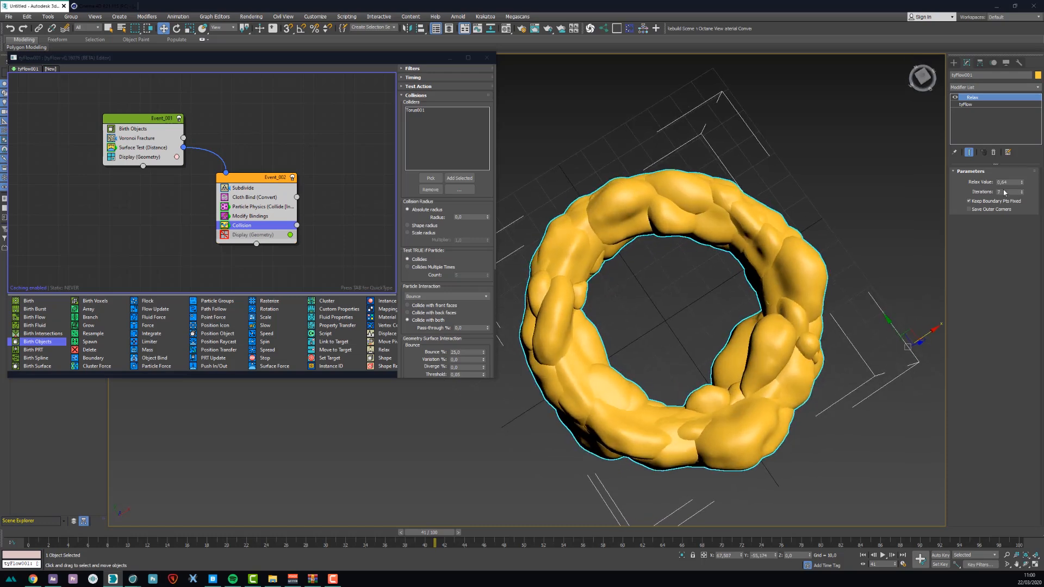
left_click(1021, 191)
middle_click_drag(837, 228, 852, 209, "alt")
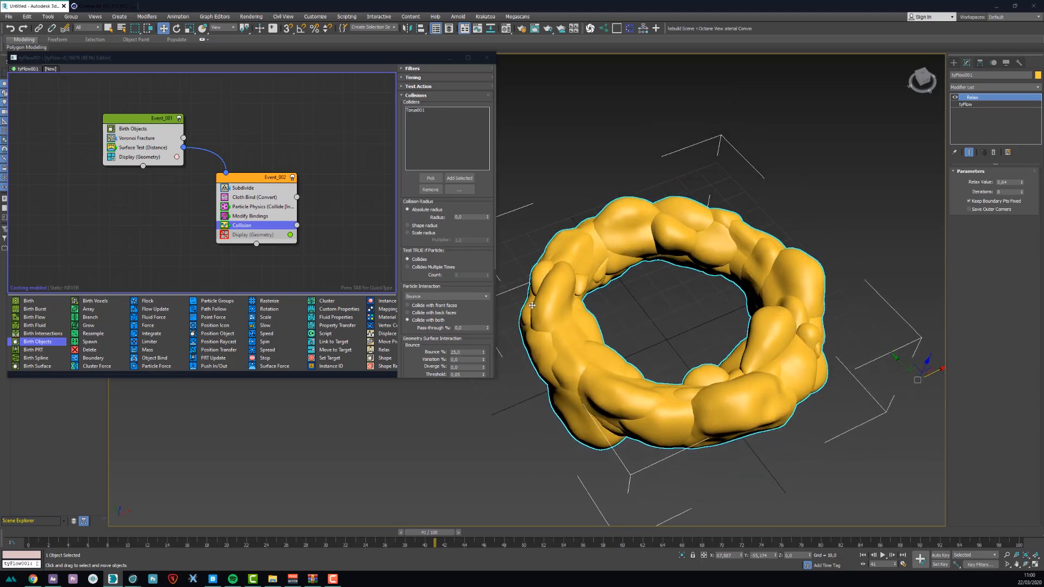
left_click_drag(37, 540, 417, 488)
middle_click_drag(667, 314, 692, 322, "alt")
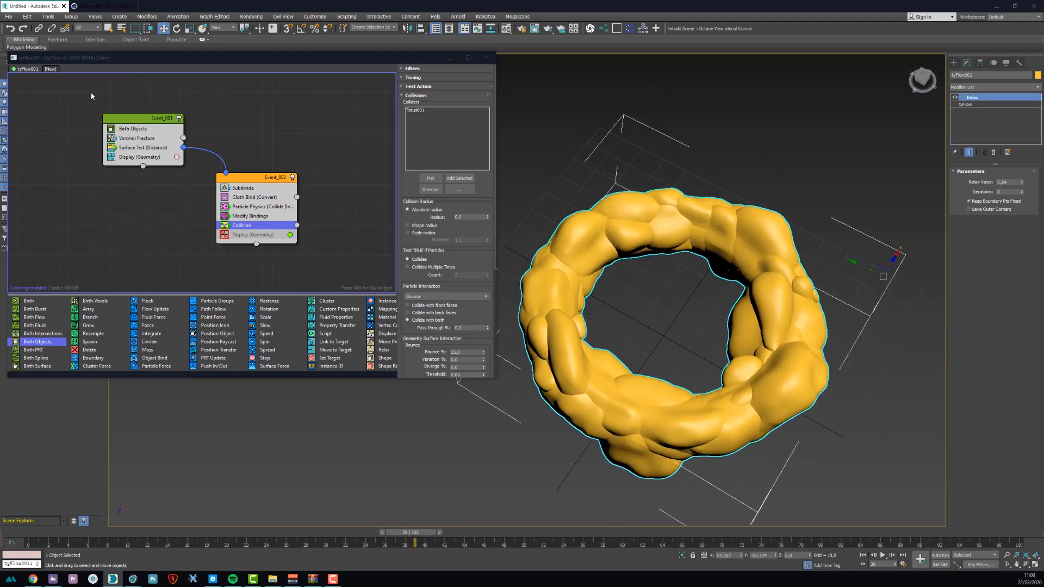
Step: Set the time step of tyFlow001's base object to 1/4 Frame and preview the inflating pieces
left_click_drag(100, 57, 179, 57)
left_click(39, 107)
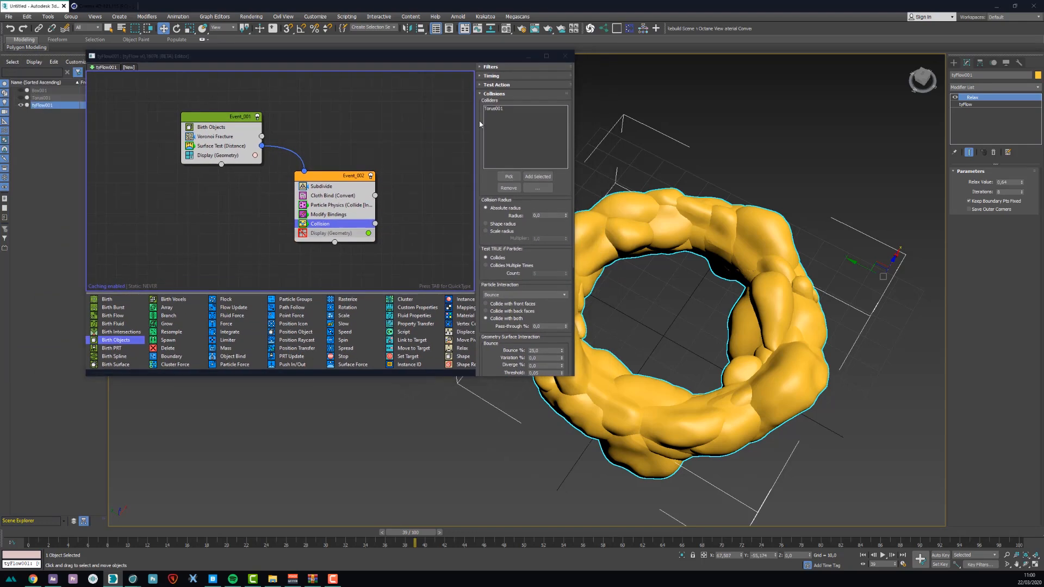
left_click(987, 106)
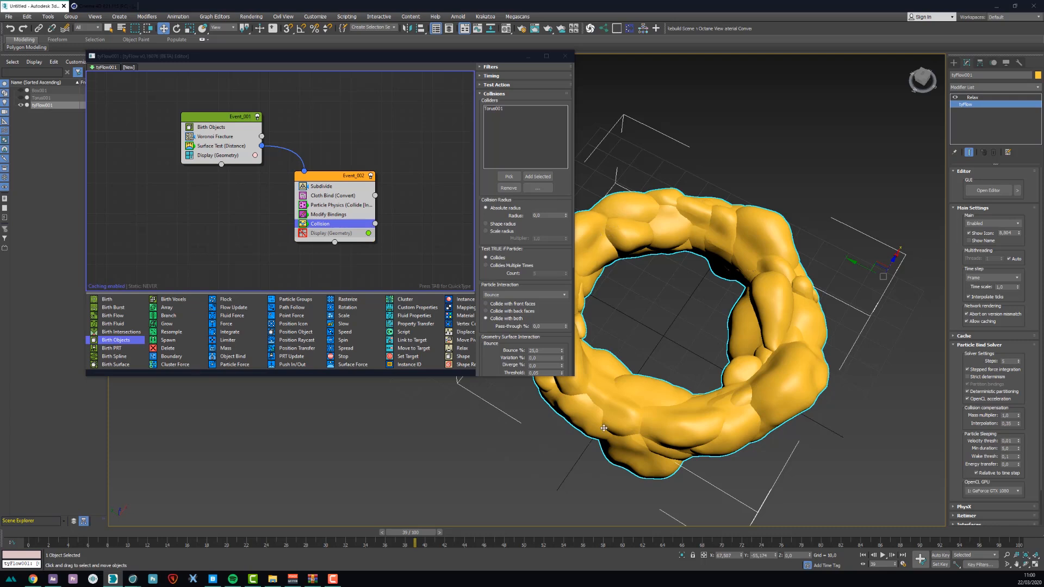
left_click_drag(93, 532, 120, 532)
left_click(988, 278)
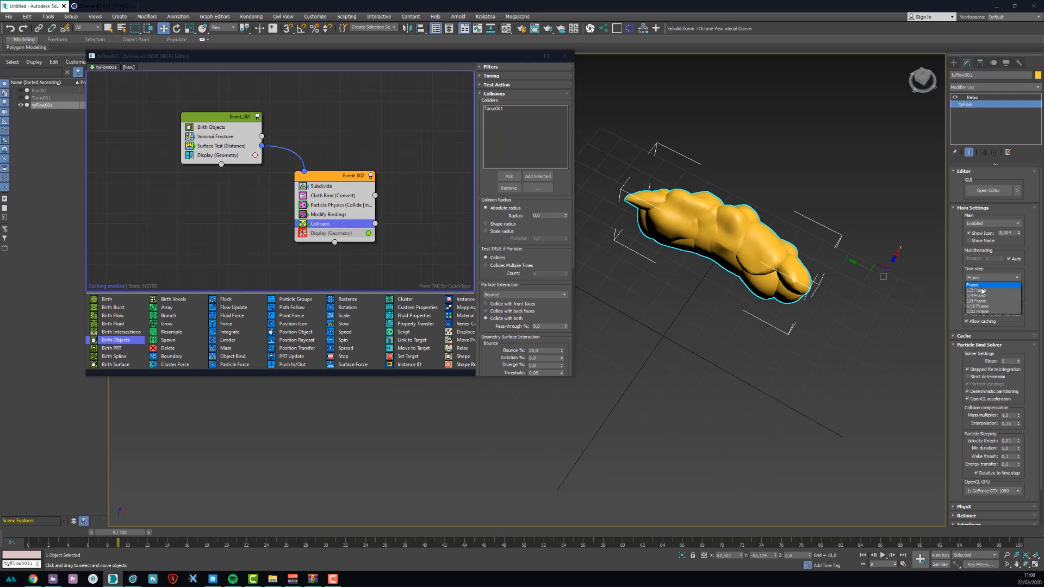
left_click(974, 296)
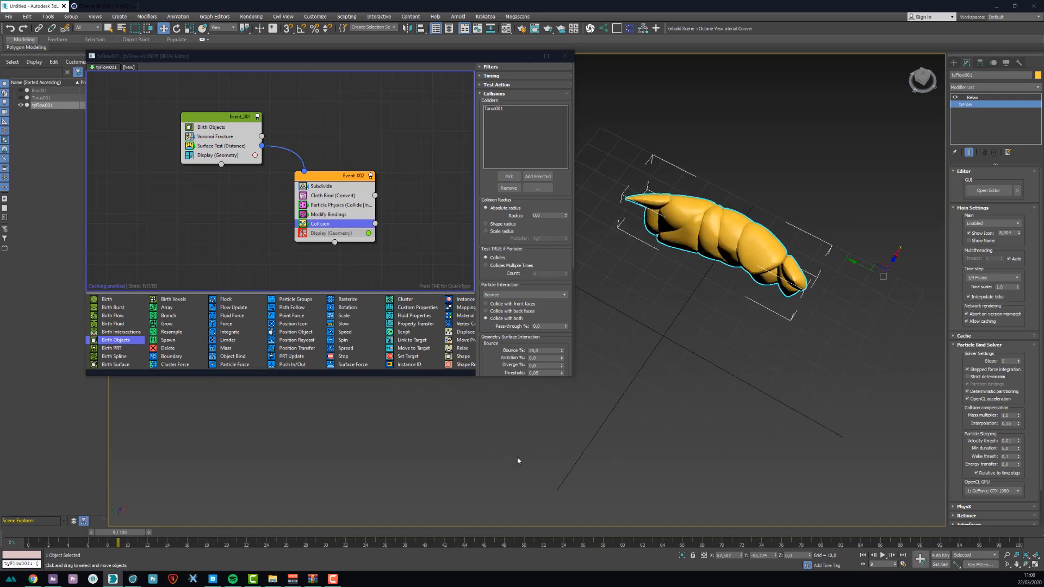
left_click_drag(47, 534, 262, 523)
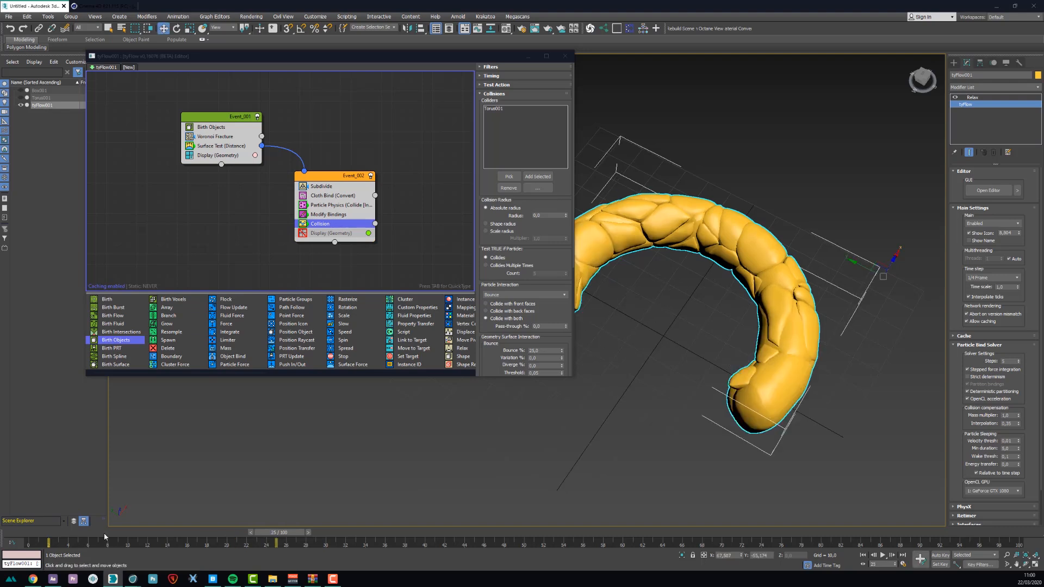
left_click_drag(285, 530, 214, 490)
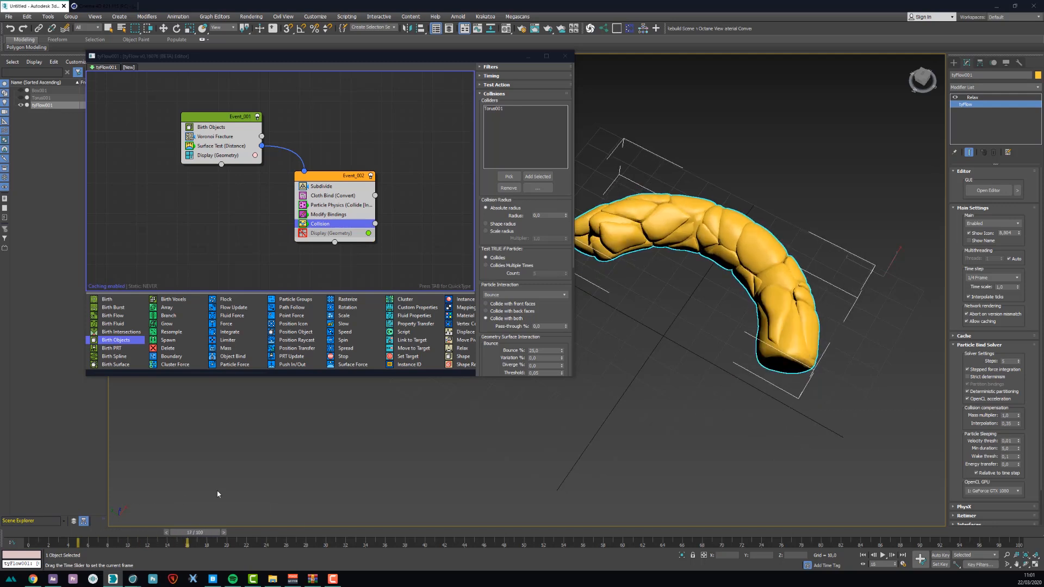
key("w")
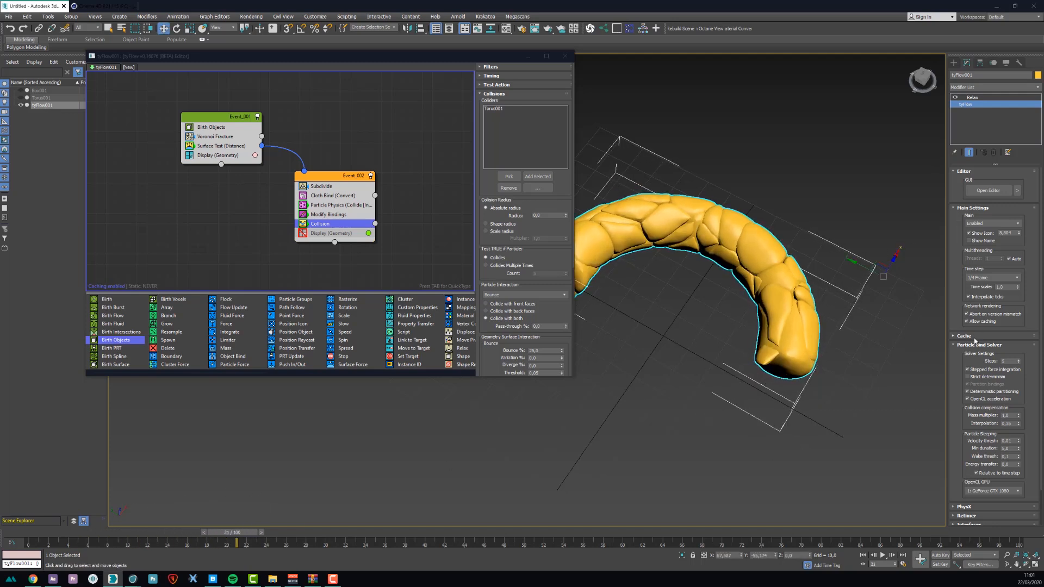
Step: Set tyFlow001's time step to 1/2 Frame and preview the simulation again
left_click(992, 278)
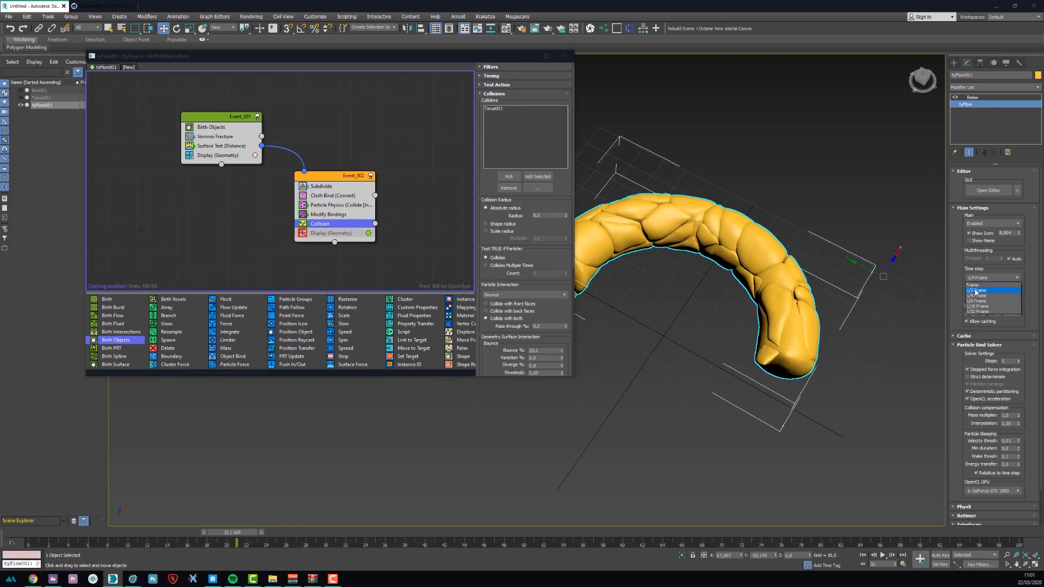
left_click(984, 290)
left_click_drag(255, 532, 358, 521)
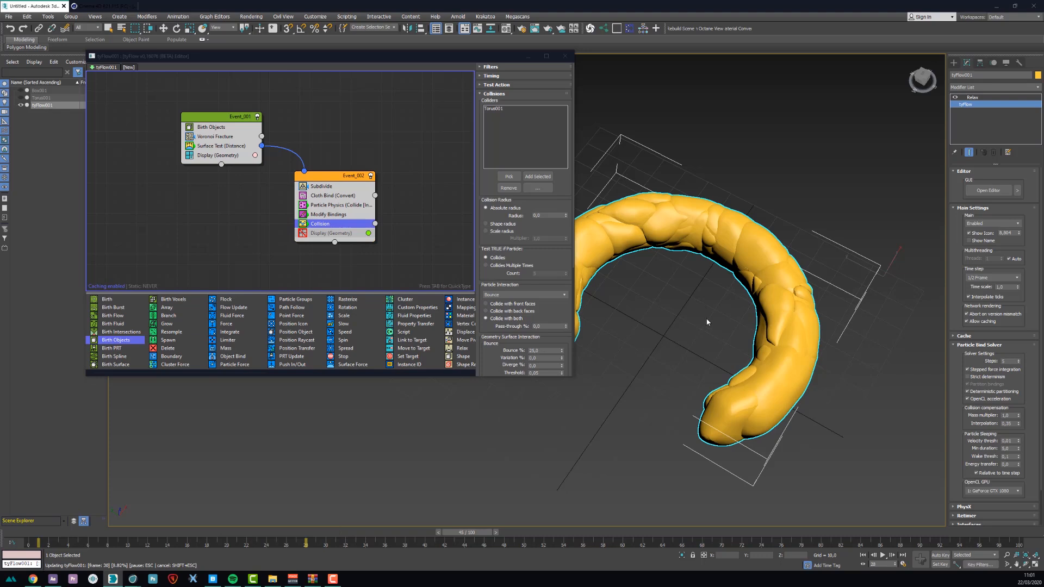
mouse_move(726, 312)
middle_mouse_down("alt")
mouse_move(694, 319)
mouse_move(703, 302)
mouse_move(747, 309)
mouse_move(740, 315)
middle_mouse_up("alt")
left_click_drag(92, 537, 249, 506)
key("w")
Step: Increase the Particle Bind Solver's steps and inspect the resulting cloth from the side
scroll(954, 277, "down", 2)
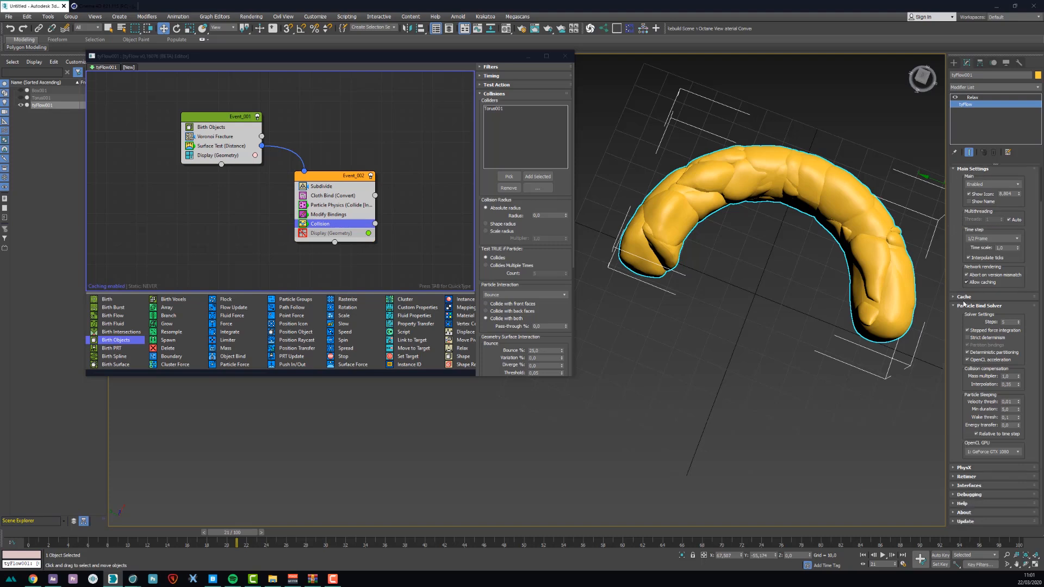
left_click(1010, 323)
key("Return")
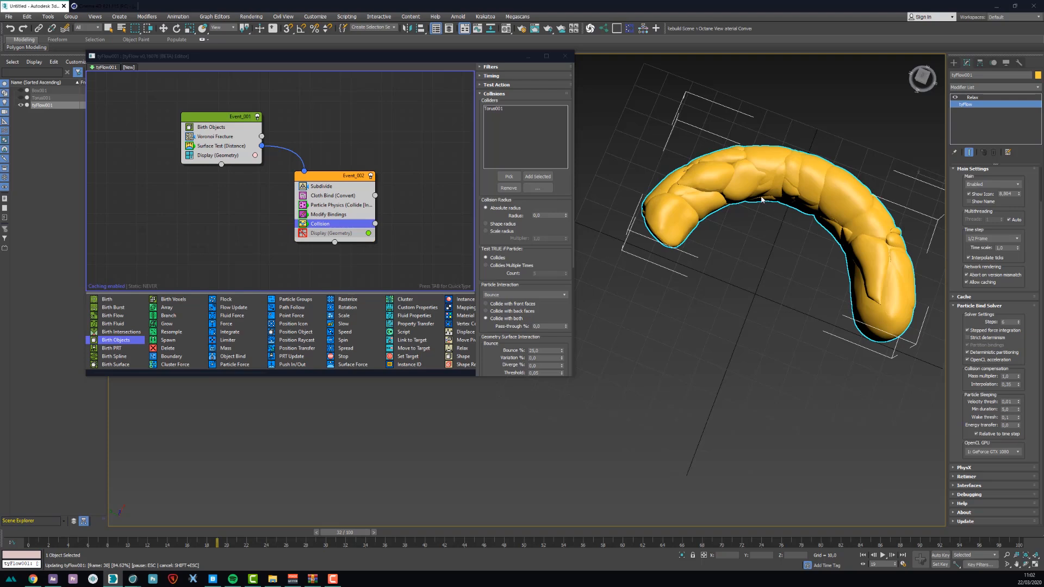
middle_click_drag(598, 256, 610, 212, "alt")
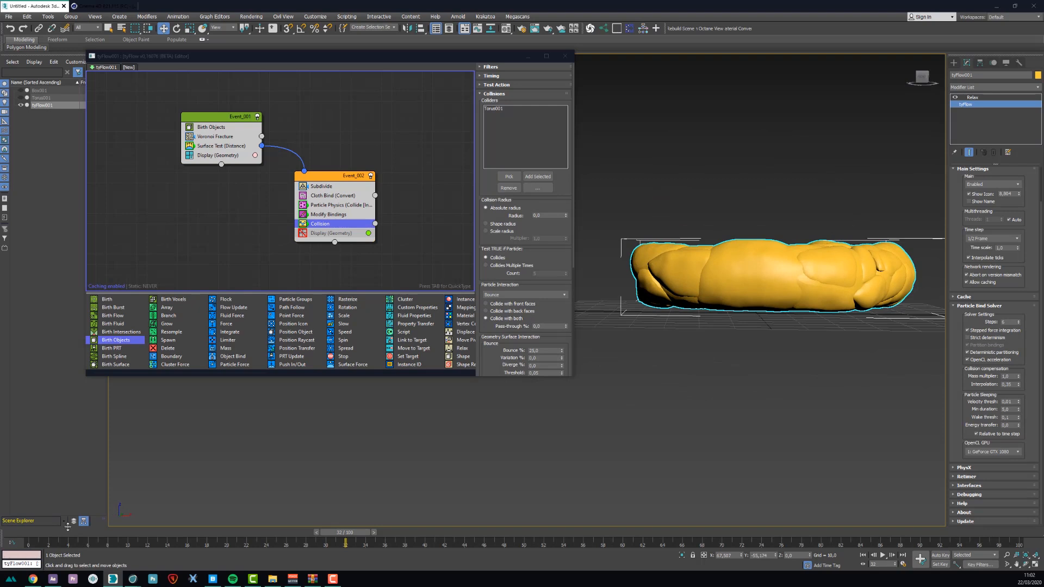
Step: Return to frame 0, unhide Torus001 and lower it slightly along Z to about 10.4
left_click(41, 536)
left_click(21, 97)
left_click(41, 97)
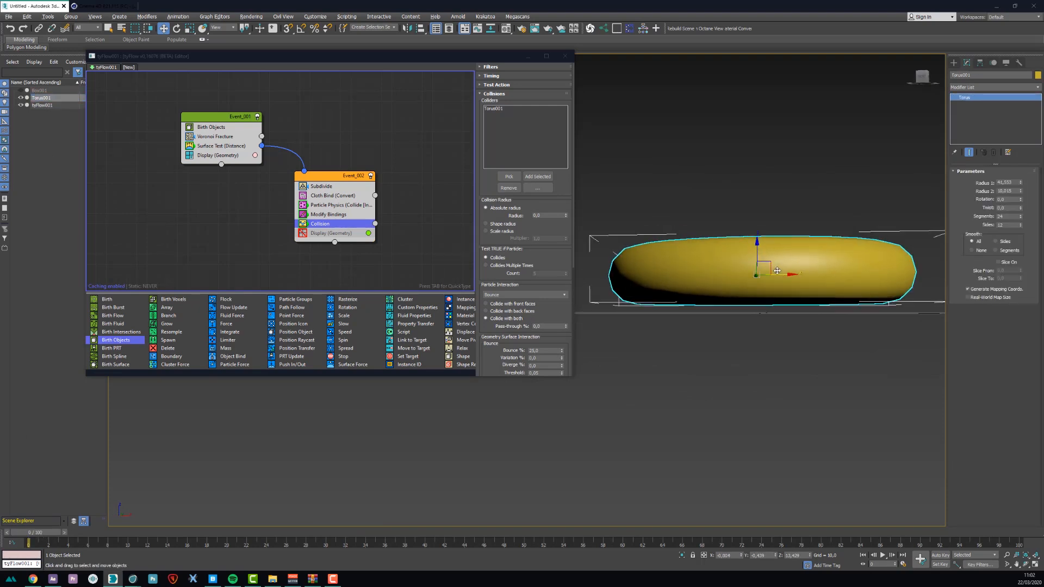
left_click_drag(756, 253, 756, 261)
middle_click_drag(756, 260, 761, 294, "alt")
Step: Create a ground plane about 279 × 279 beneath the torus and hide Torus001
left_click(953, 63)
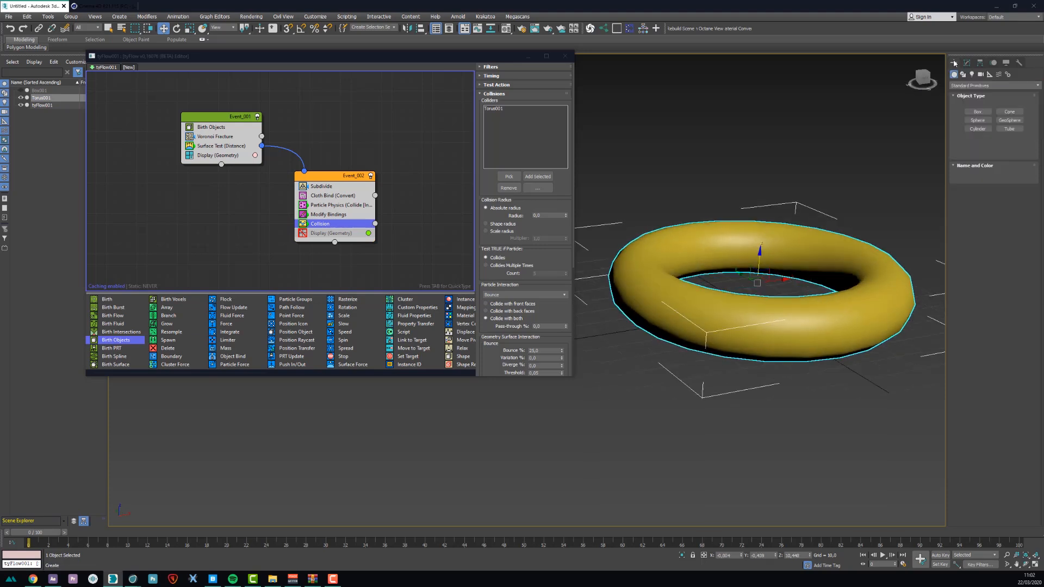
left_click(1009, 145)
left_click_drag(761, 305, 931, 219)
left_click(21, 105)
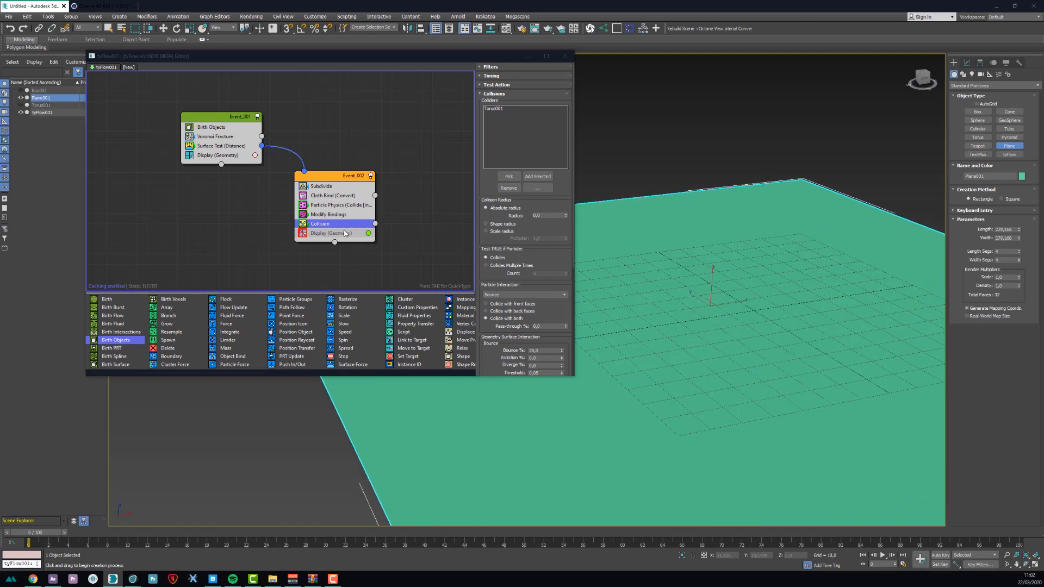
Step: Add Plane001 to the Collision operator's colliders and preview the cloth against the ground plane
left_click(509, 176)
left_click(42, 97)
left_click_drag(54, 534, 195, 532)
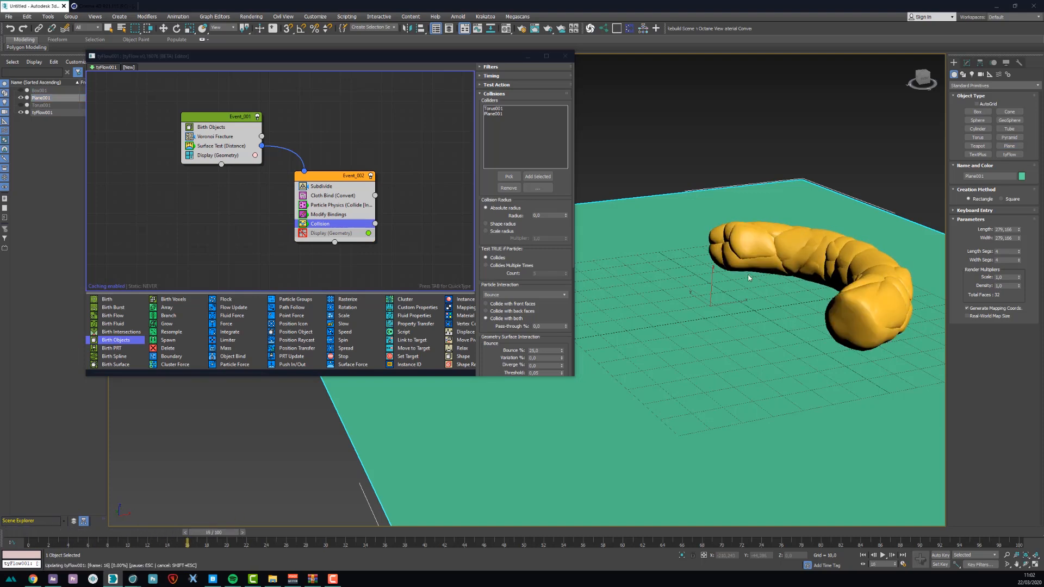
scroll(808, 294, "down", 2)
middle_click_drag(805, 283, 649, 299, "alt")
scroll(598, 293, "up", 3)
left_click_drag(360, 534, 335, 537)
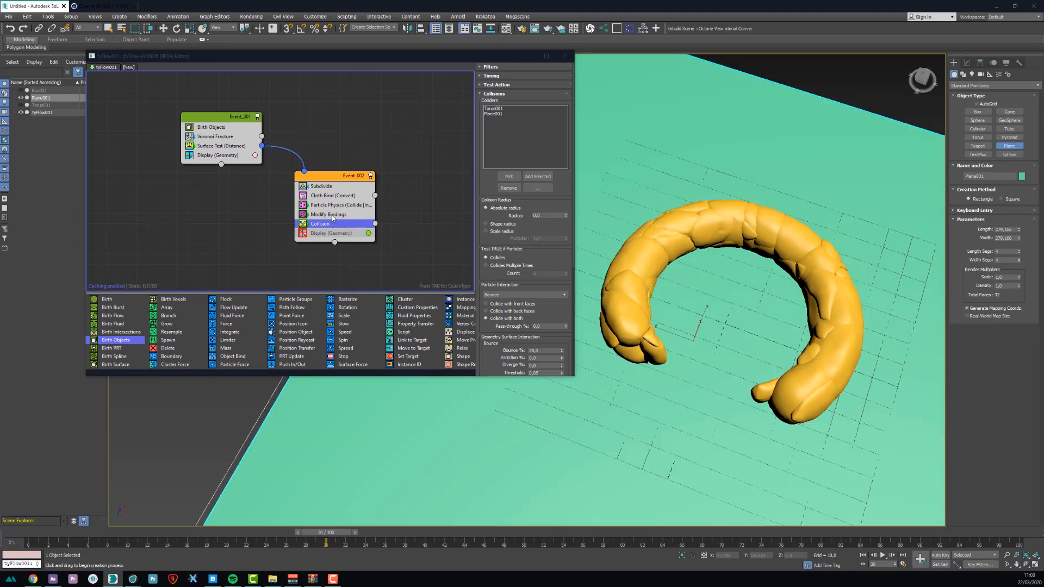
Step: Set the bend stiffness of Event_002's Cloth Bind operator to 0 and preview the cloth
left_click(338, 197)
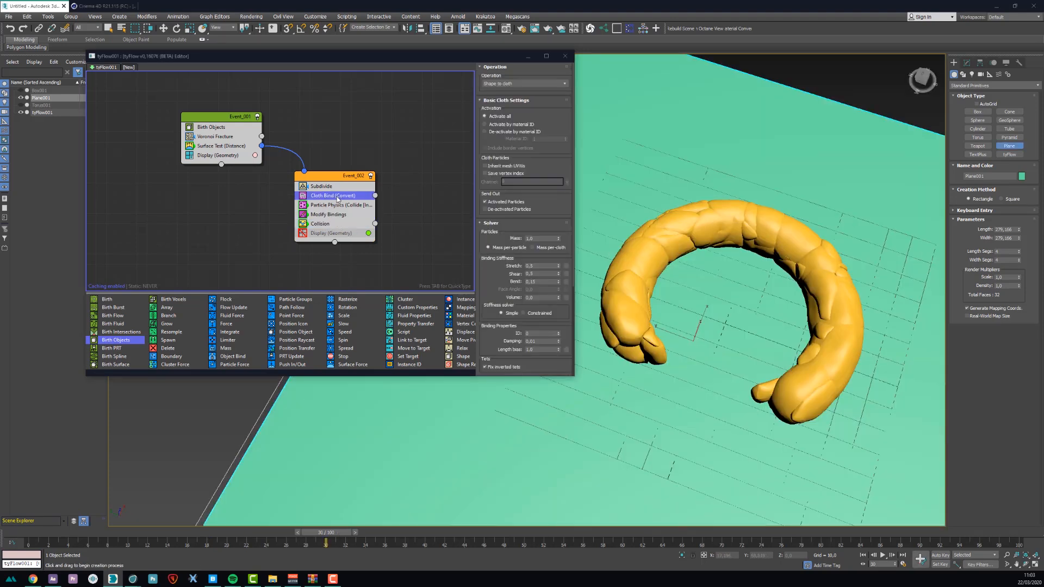
scroll(532, 218, "down", 3)
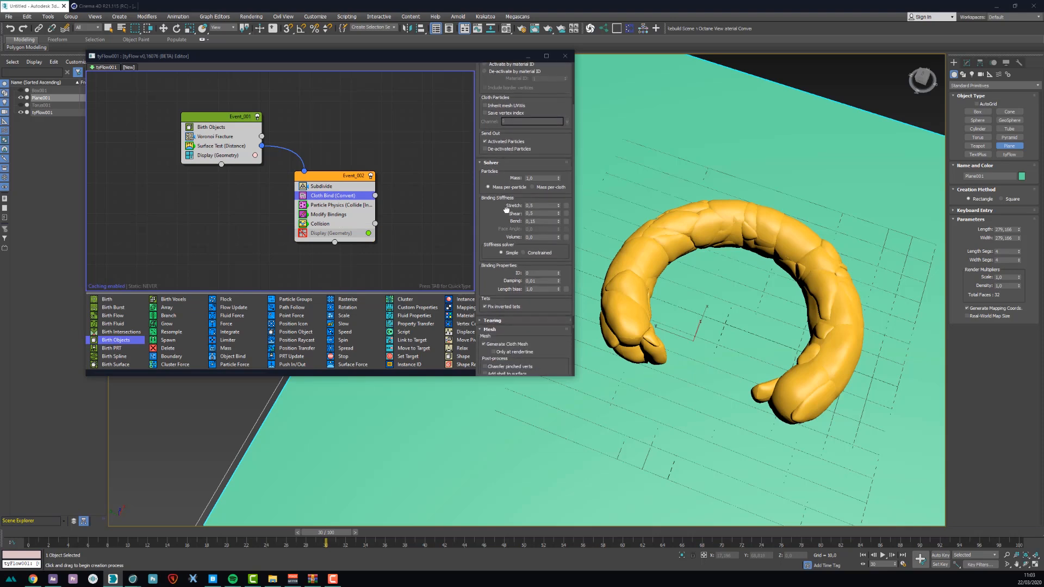
double_click(533, 212)
type("0")
left_click_drag(82, 535, 239, 532)
Step: Set the Cloth Bind operator's bend stiffness to 1.0
double_click(532, 211)
type("1")
key("Return")
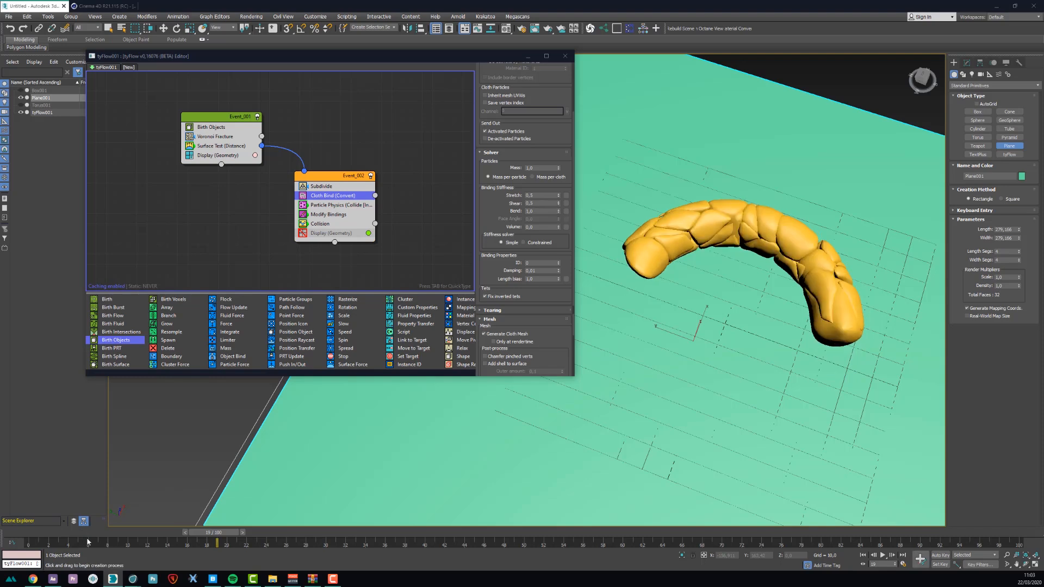
Step: Raise the Modify Bindings inflation to 6.0, preview the cloth and return to frame 0
left_click_drag(105, 539, 128, 522)
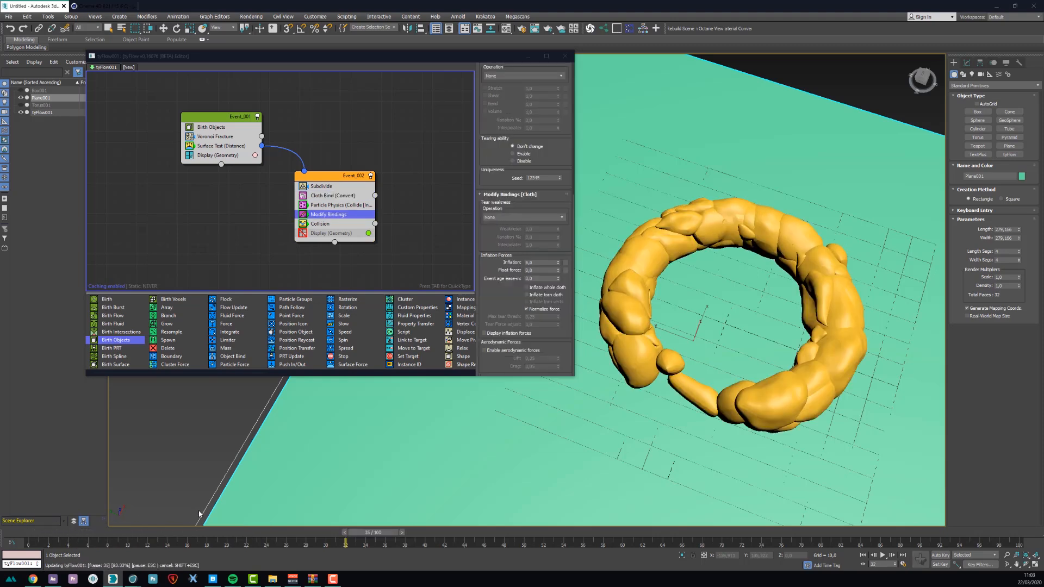
left_click_drag(126, 543, 344, 502)
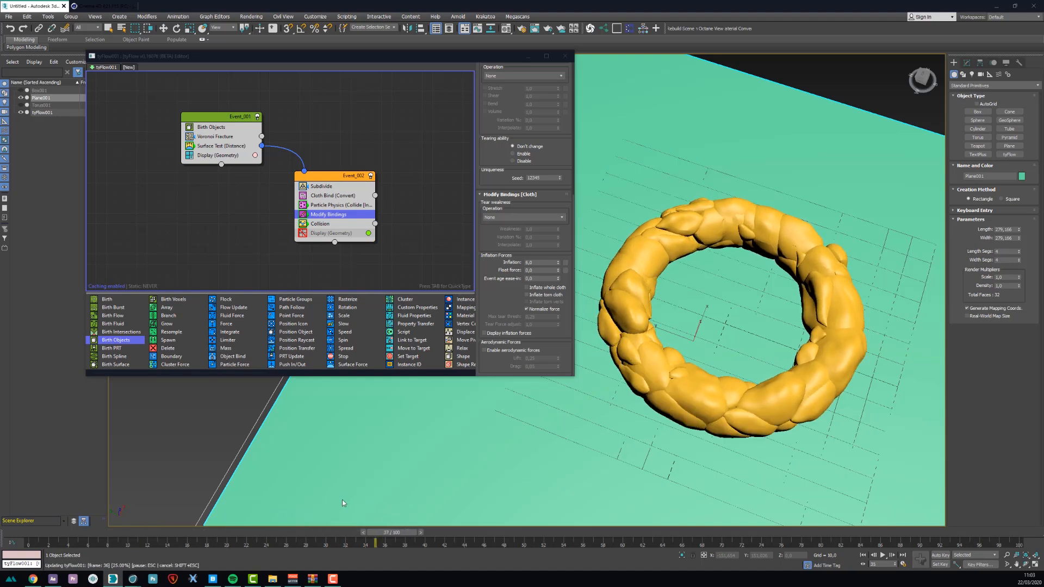
left_click_drag(262, 511, 17, 513)
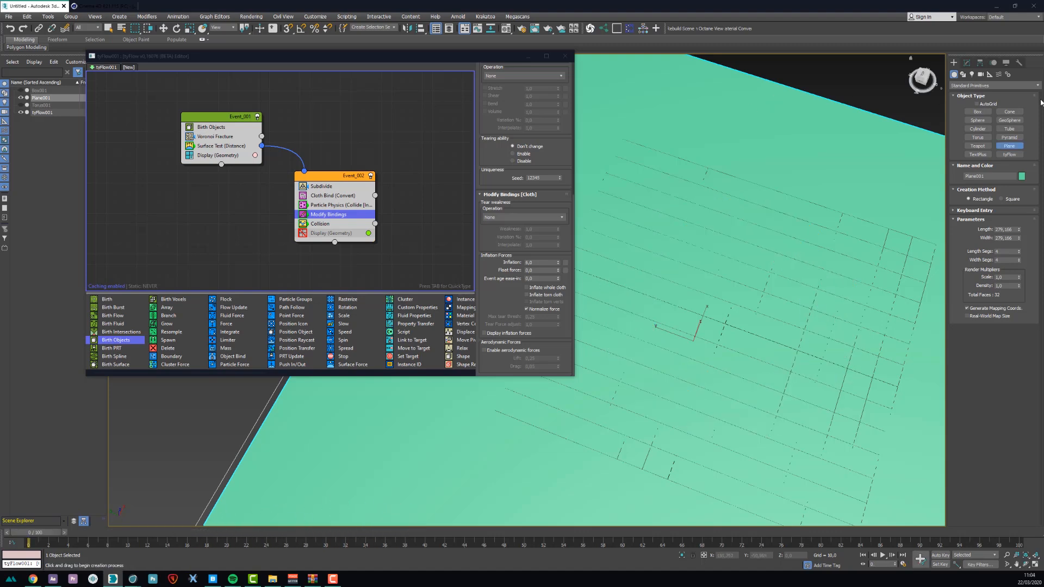
Step: Create a box about 81 × 81 and 22 high, centred on the torus, moving the tyFlow editor out of the way
left_click(976, 112)
middle_click_drag(723, 229, 590, 213, "alt")
left_click_drag(197, 55, 87, 46)
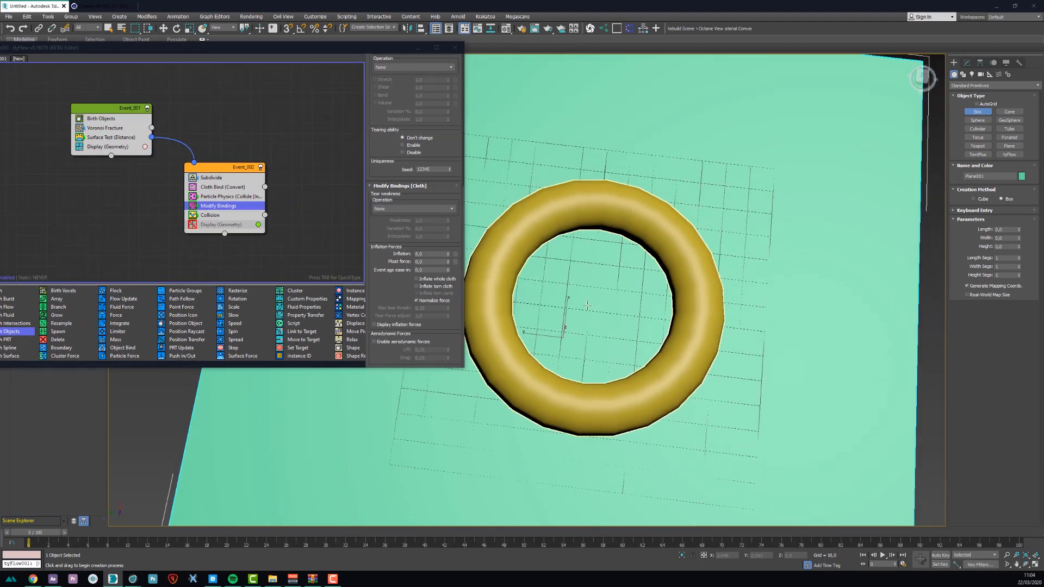
left_click_drag(597, 306, 704, 244, "ctrl")
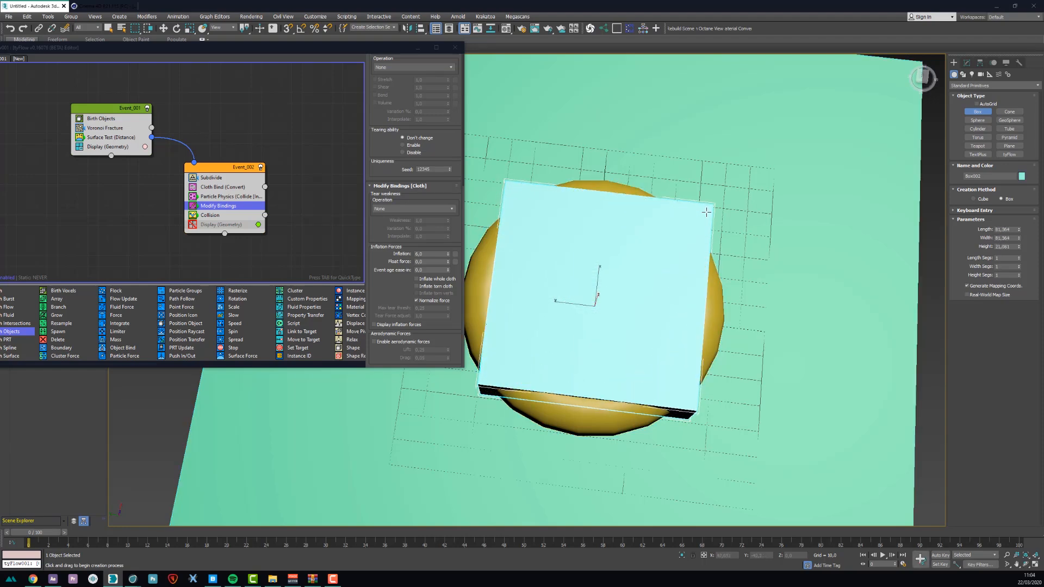
Step: Hide the torus and the new box in the scene, shifting the tyFlow editor clear of the scene object list
middle_click_drag(666, 254, 584, 217, "alt")
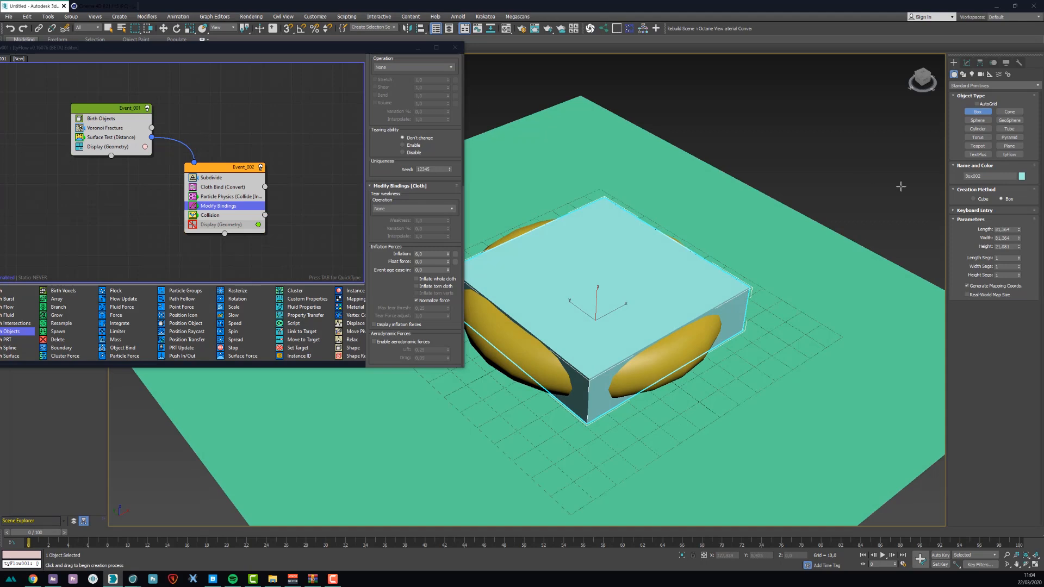
left_click_drag(136, 49, 322, 56)
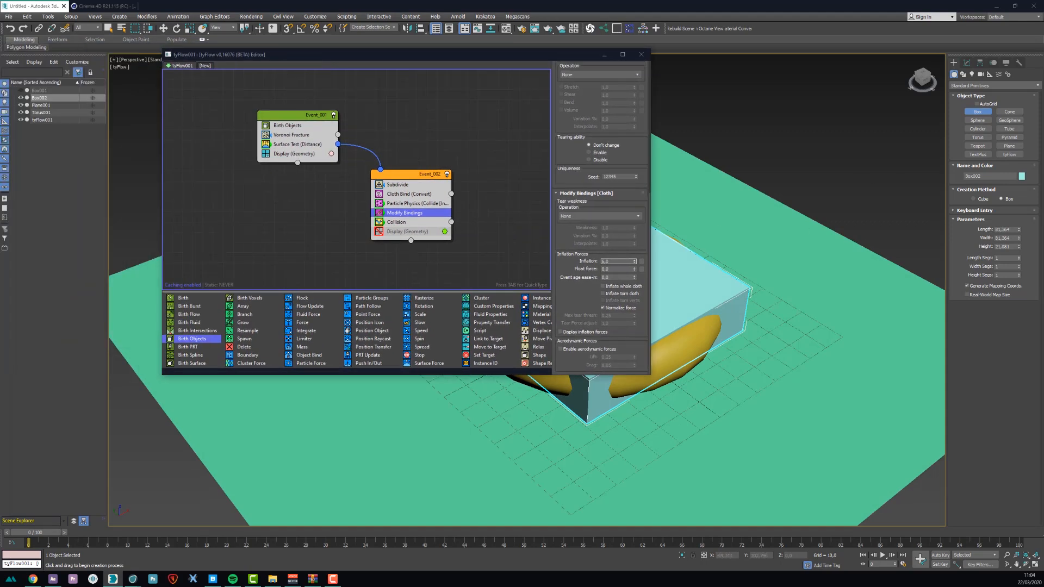
left_click(20, 112)
left_click(21, 97)
Step: Replace Torus001 with Box002 as the source object in Event_001's Birth Objects operator
left_click(297, 128)
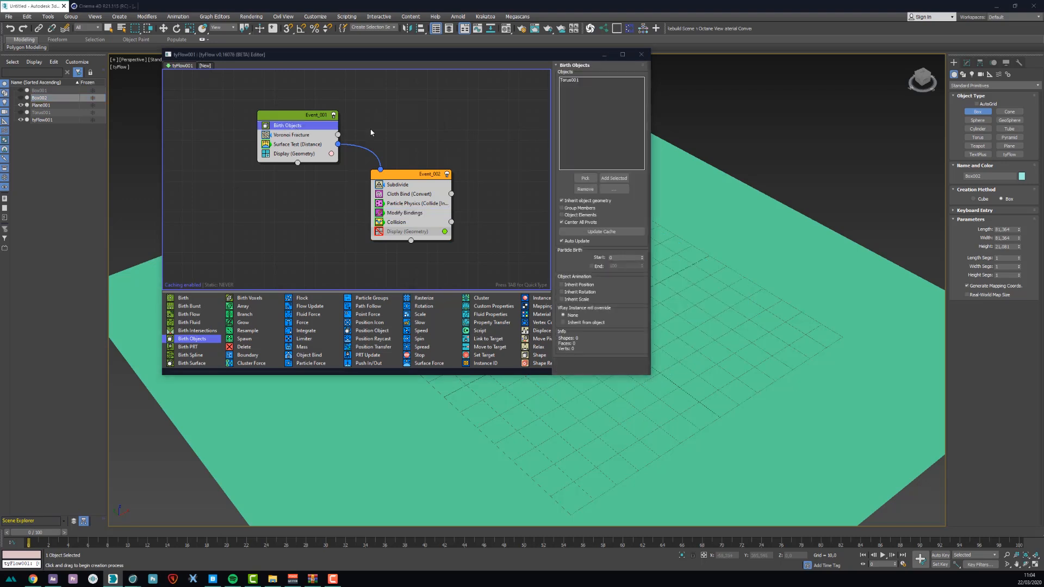
left_click(570, 80)
left_click(584, 189)
left_click(585, 178)
left_click(39, 98)
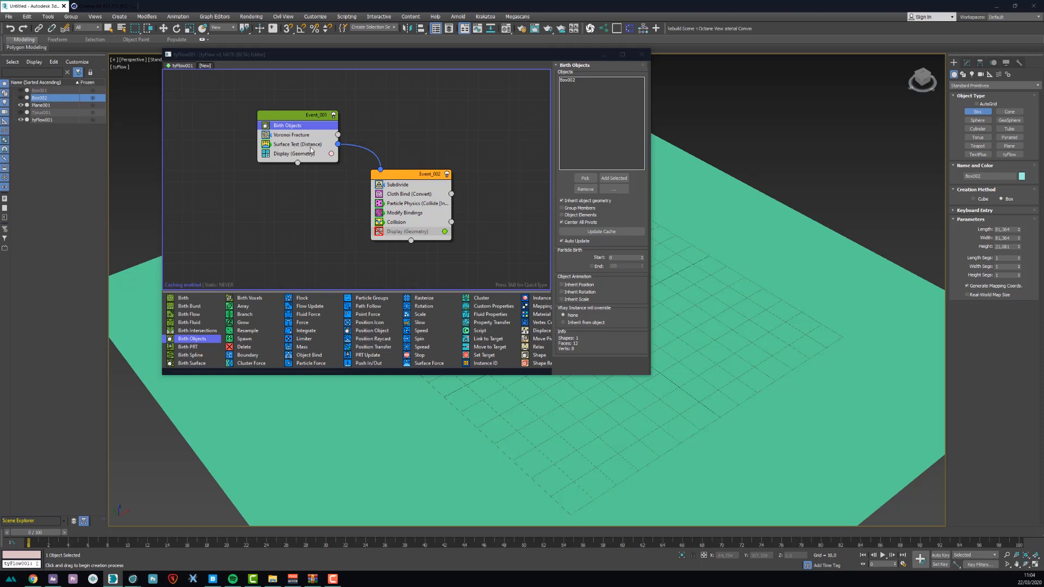
Step: Replace Torus001 with Box002 in the collider list of Event_002's Collision operator
left_click(402, 221)
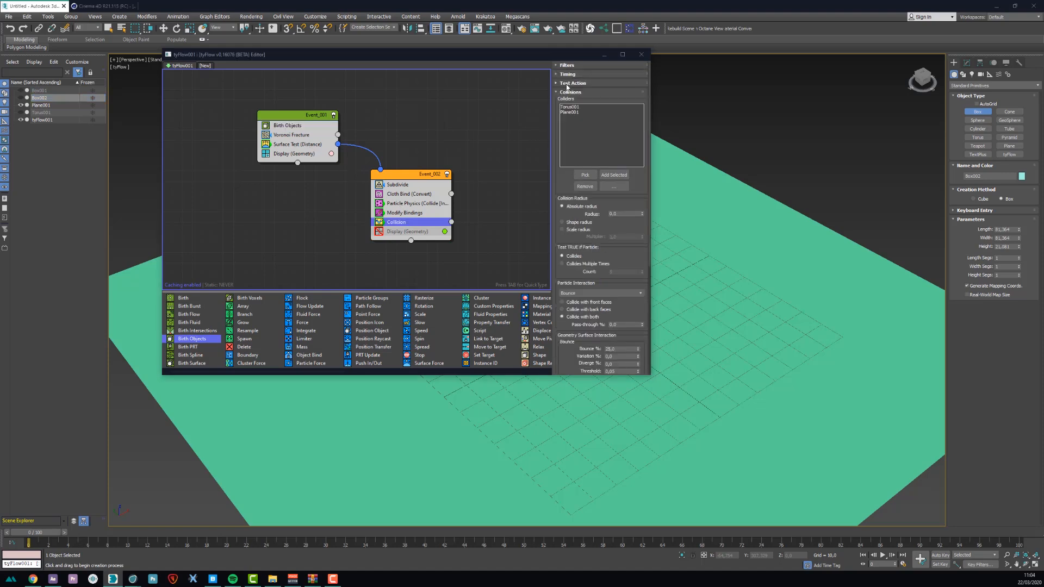
left_click(569, 106)
left_click(584, 186)
left_click(585, 174)
left_click(54, 97)
Step: Move the tyFlow editor aside and preview the box-based cloth simulation up to about frame 40, viewing it from above
left_click_drag(224, 55, 77, 17)
middle_click_drag(500, 213, 651, 205)
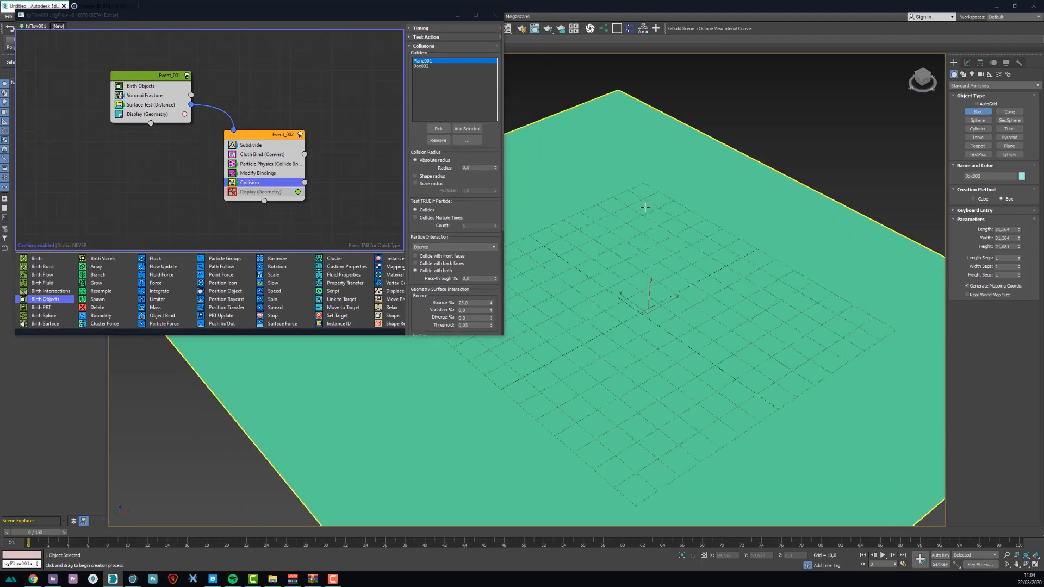
left_click_drag(65, 539, 242, 530)
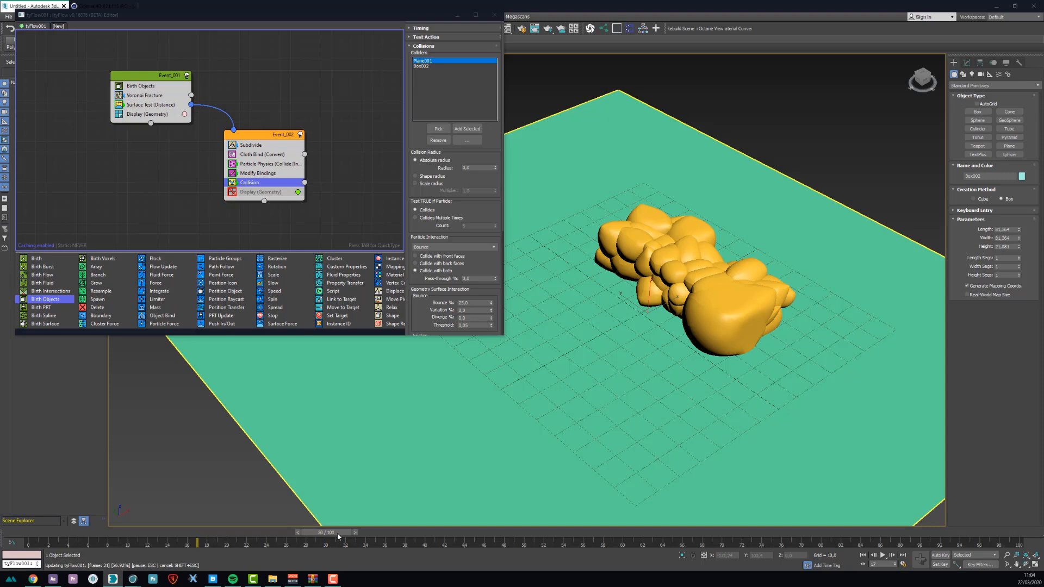
left_click_drag(337, 536, 358, 486)
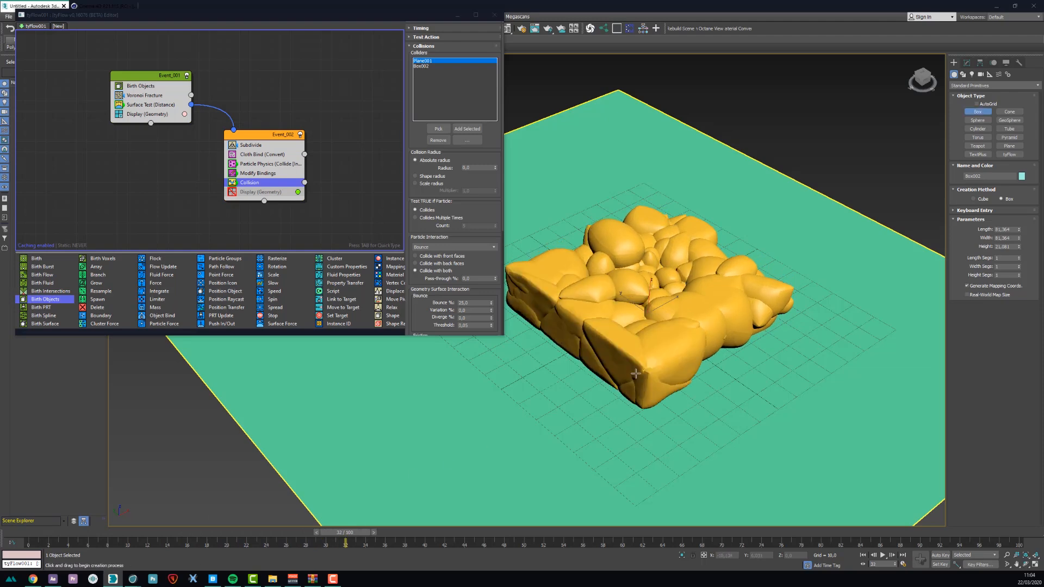
middle_click_drag(659, 349, 695, 366, "alt")
left_click_drag(84, 531, 392, 513)
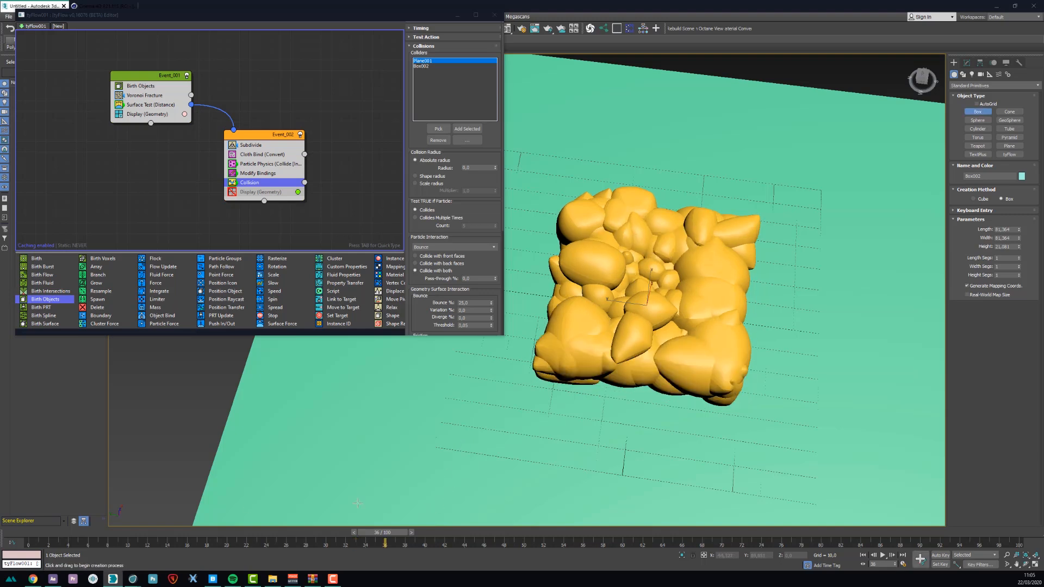
left_click_drag(206, 527, 430, 528)
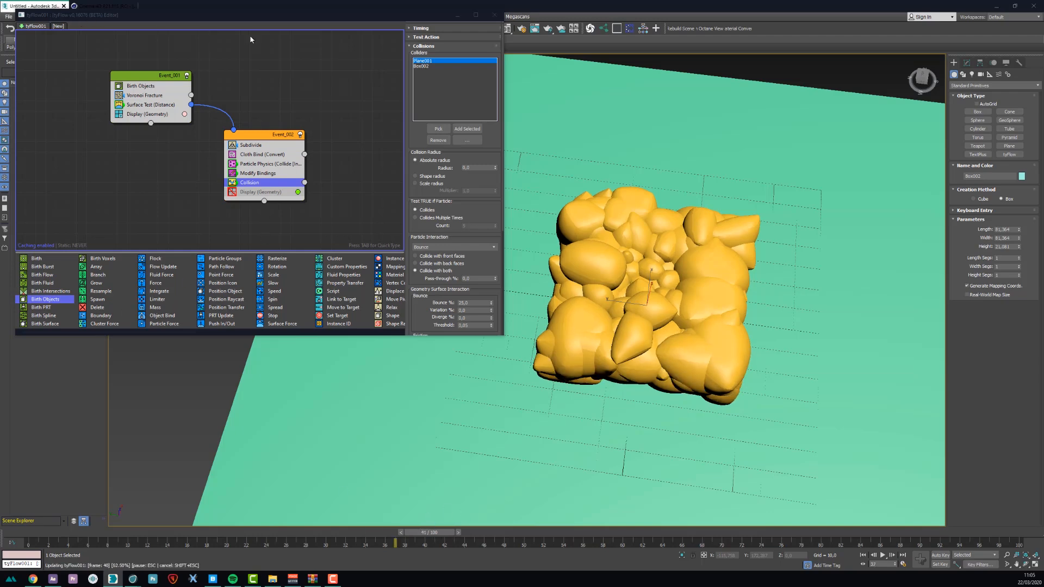
Step: Preview the torus-based cloth simulation at frame 100 and scrub the earlier frames again
left_click_drag(153, 19, 229, 29)
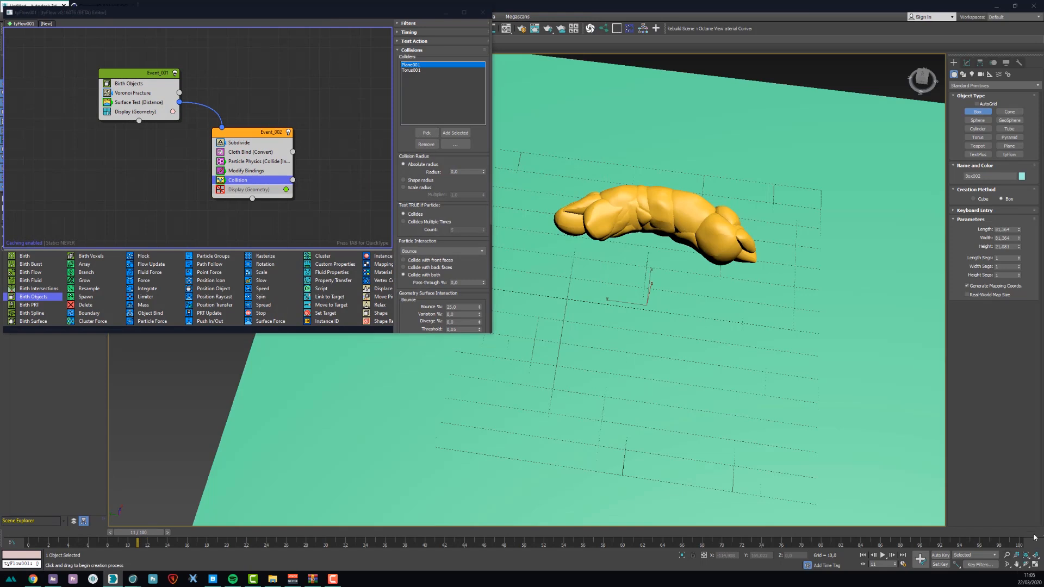
left_click(1034, 535)
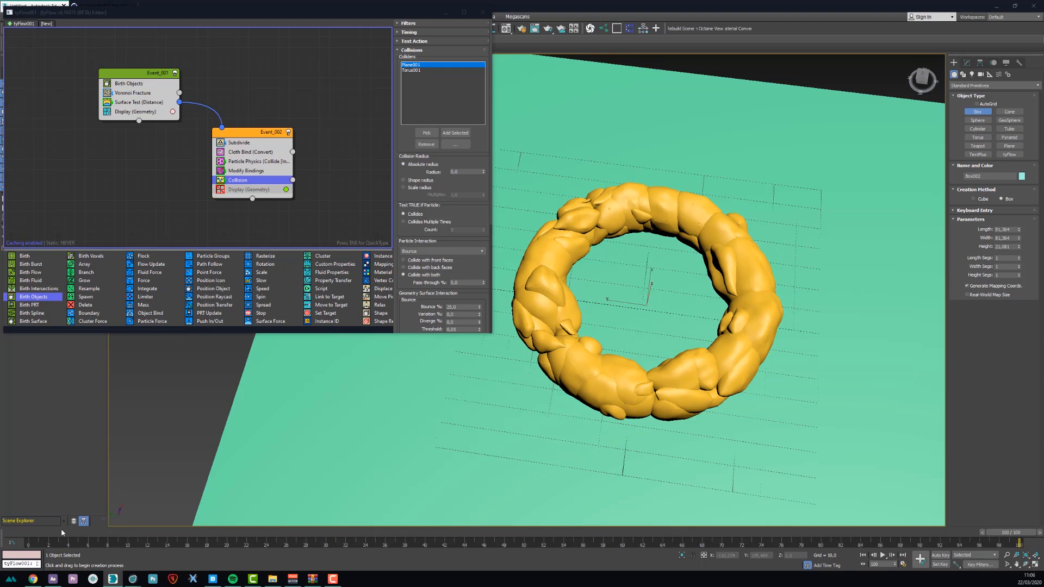
left_click_drag(64, 533, 180, 80)
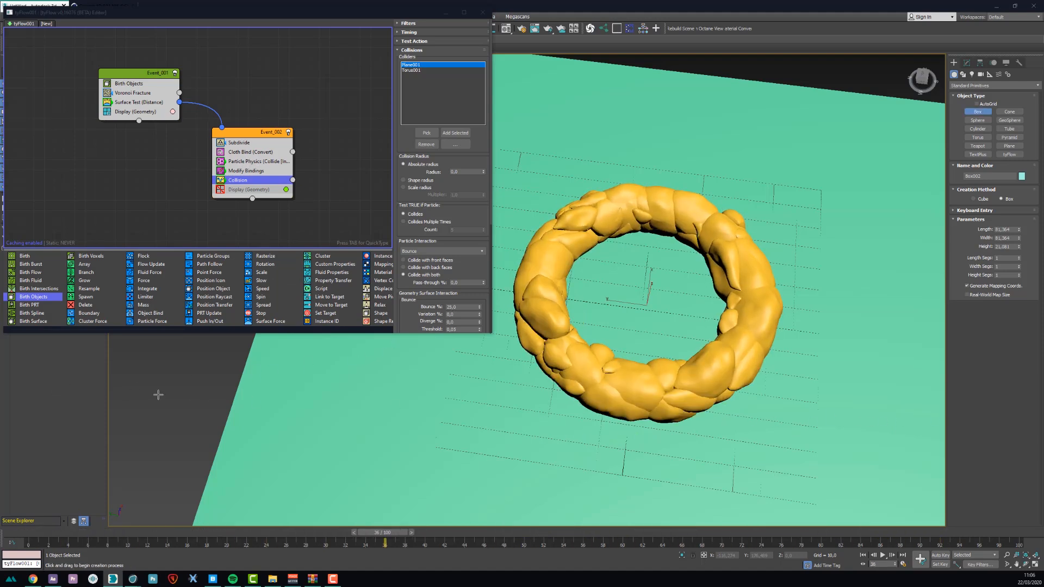
Step: Set the collision radius multiplier of Event_002's Particle Physics operator to 0.9 and preview the early frames
left_click(247, 162)
scroll(421, 156, "down", 2)
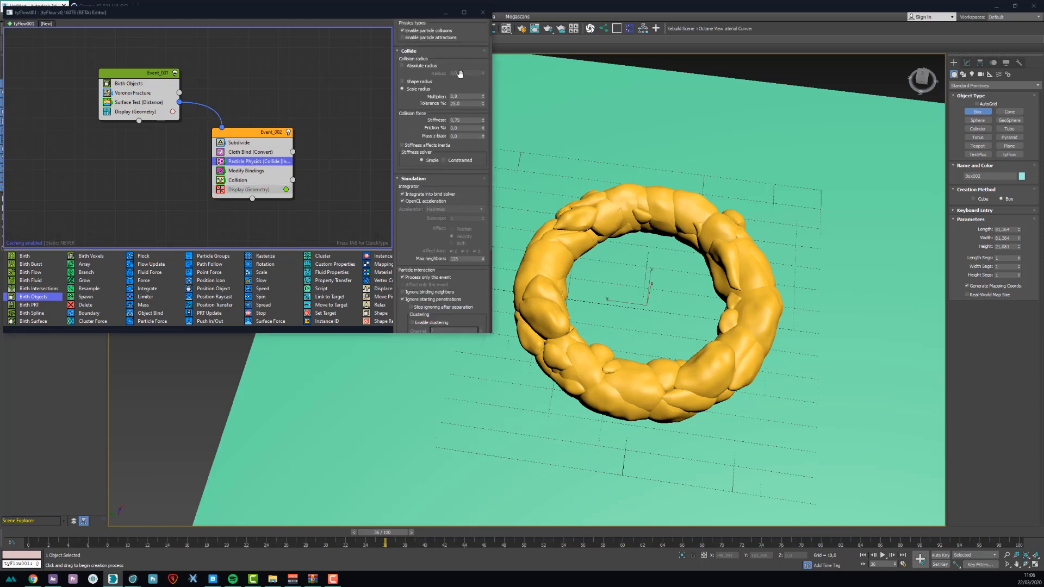
left_click(452, 96)
left_click_drag(76, 536, 251, 523)
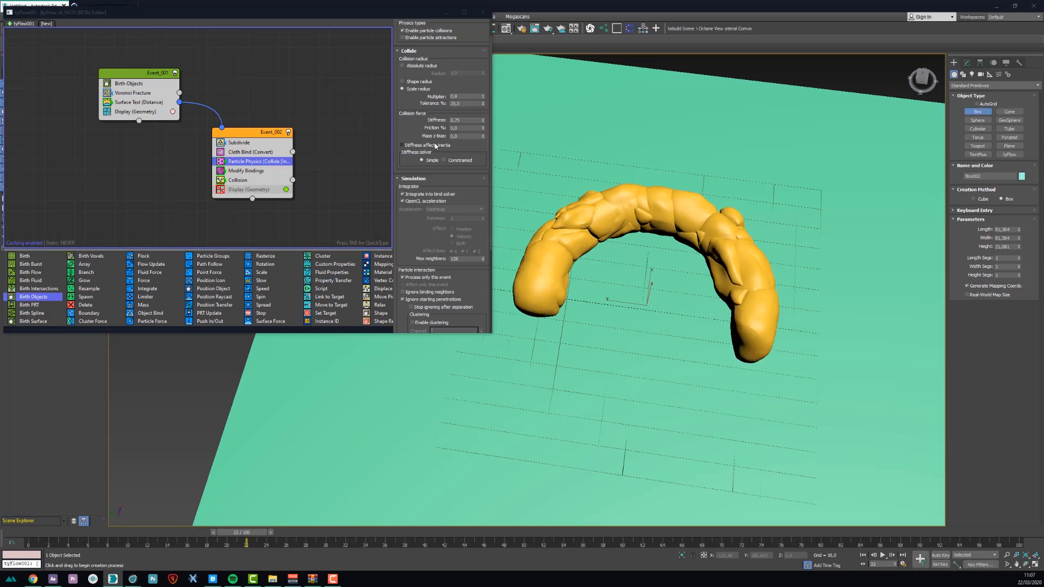
Step: Set the Particle Physics collision friction to 50% and preview the simulation up to about frame 50
double_click(459, 128)
type("50")
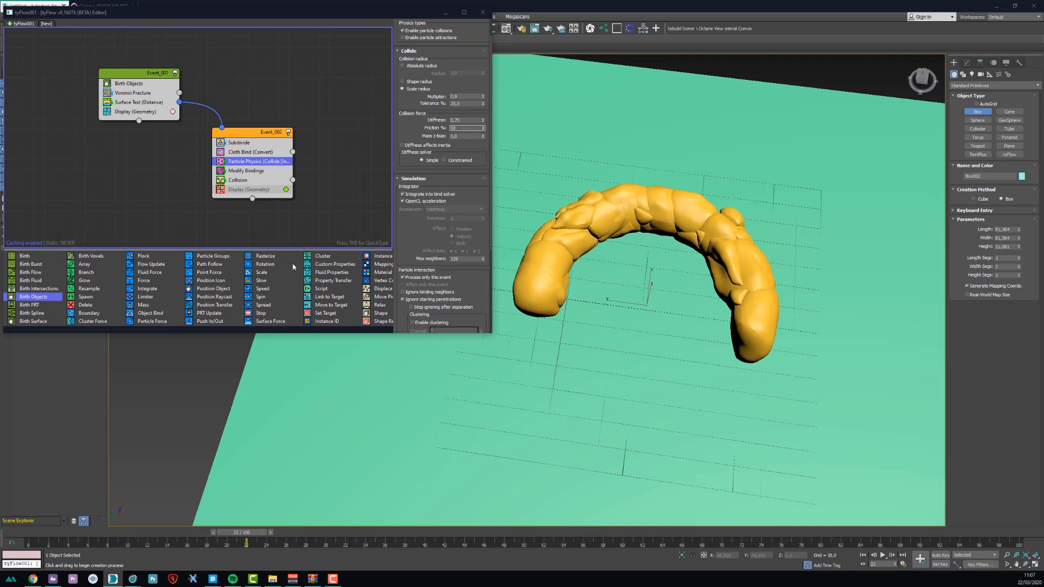
left_click_drag(242, 532, 302, 538)
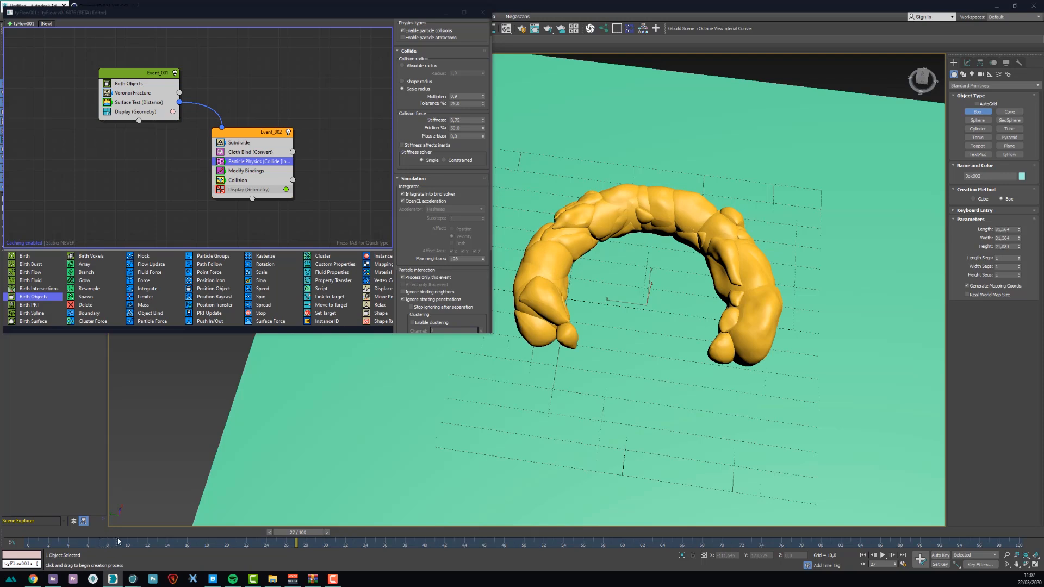
left_click_drag(127, 538, 515, 537)
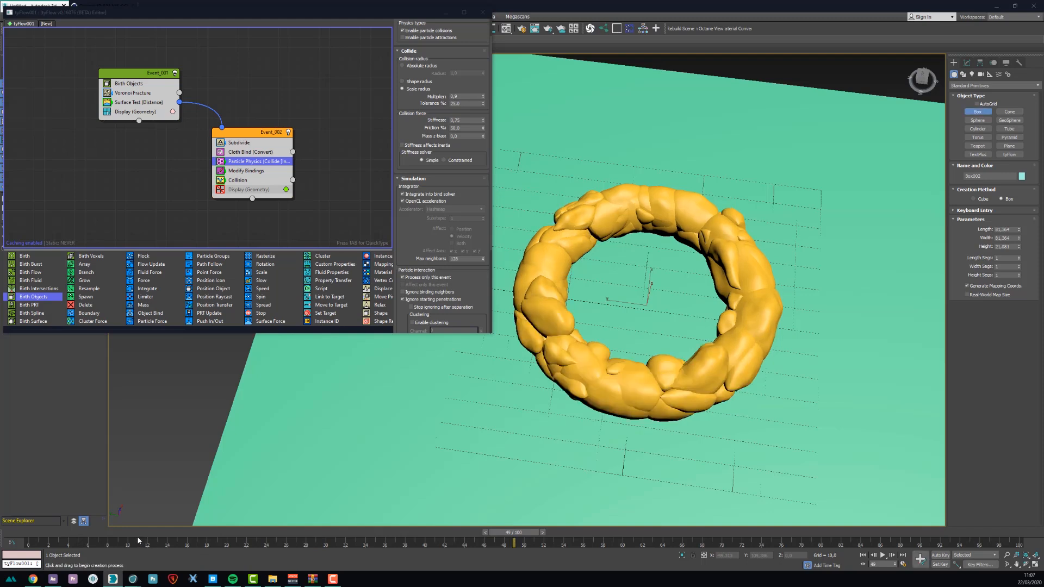
left_click_drag(184, 533, 617, 532)
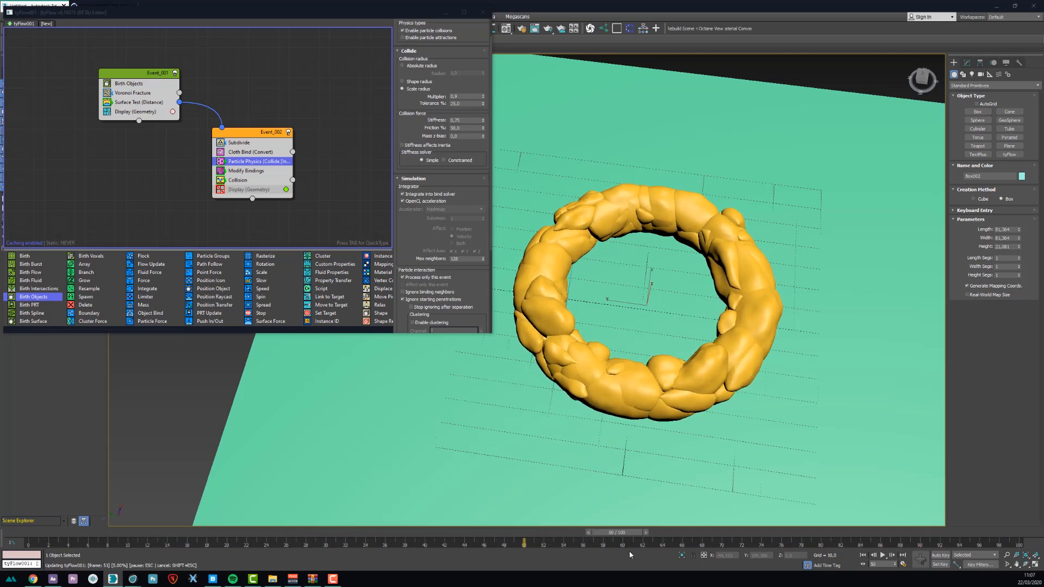
Step: Raise the tyFlow object's Relax value and add a tySmooth modifier with auto smooth enabled and a higher threshold
left_click(966, 62)
left_click_drag(1029, 181, 1032, 168)
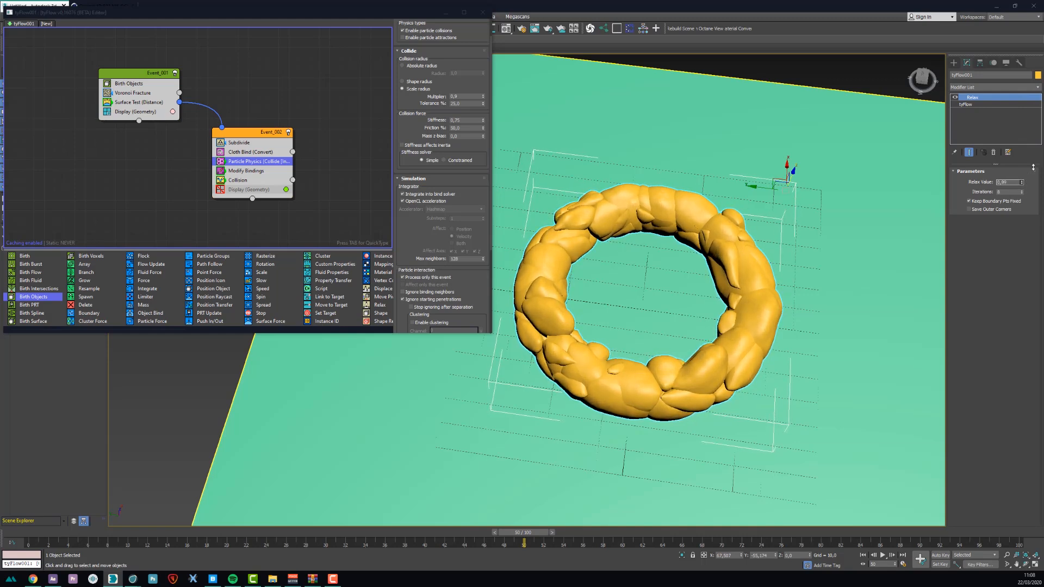
left_click(983, 87)
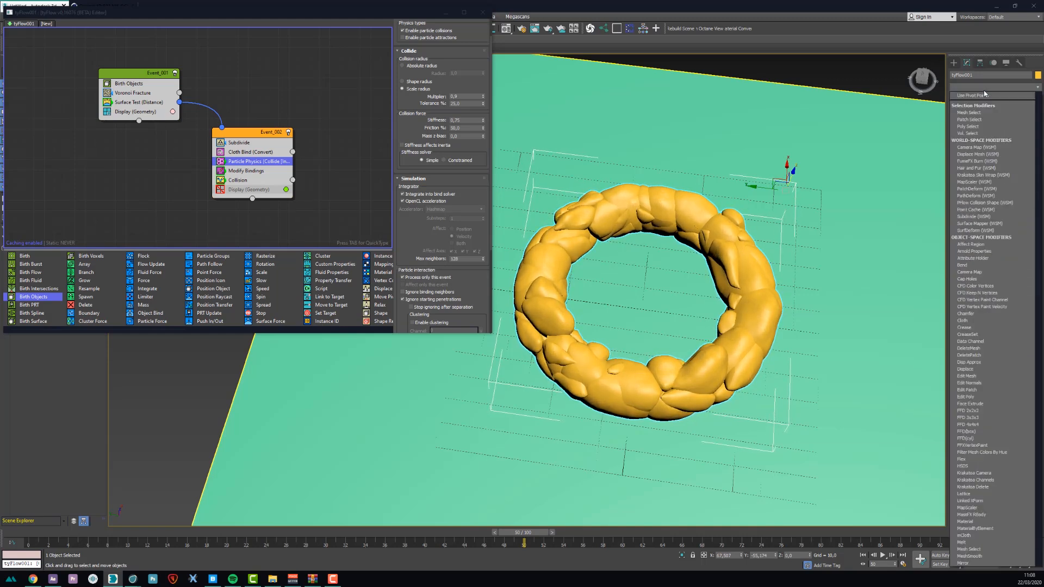
type("tyBoolean")
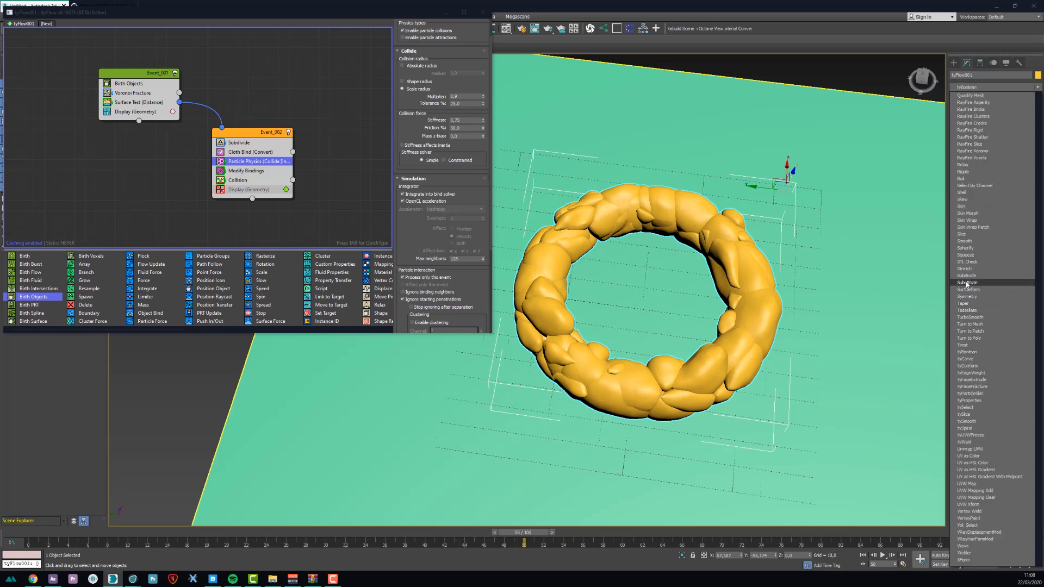
left_click(966, 421)
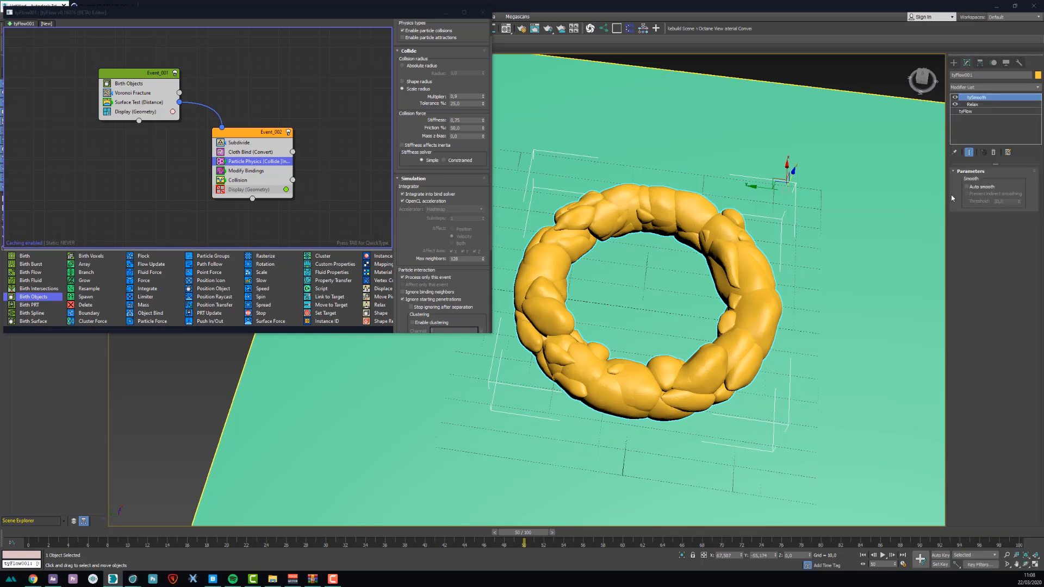
left_click(980, 187)
double_click(999, 201)
key("Return")
Step: Inspect the smoothed cloth pieces up close and preview the simulation to about frame 55
scroll(750, 287, "up", 5)
middle_click_drag(750, 287, 892, 94, "alt")
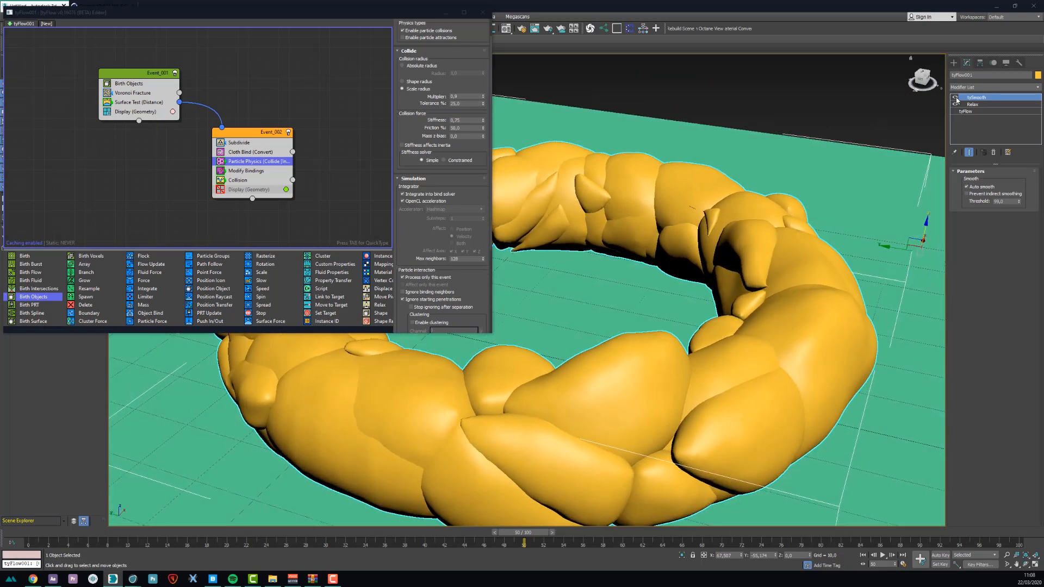
middle_click_drag(631, 239, 657, 317, "alt")
scroll(657, 317, "down", 3)
left_click_drag(50, 533, 571, 533)
middle_click_drag(576, 326, 606, 284, "alt")
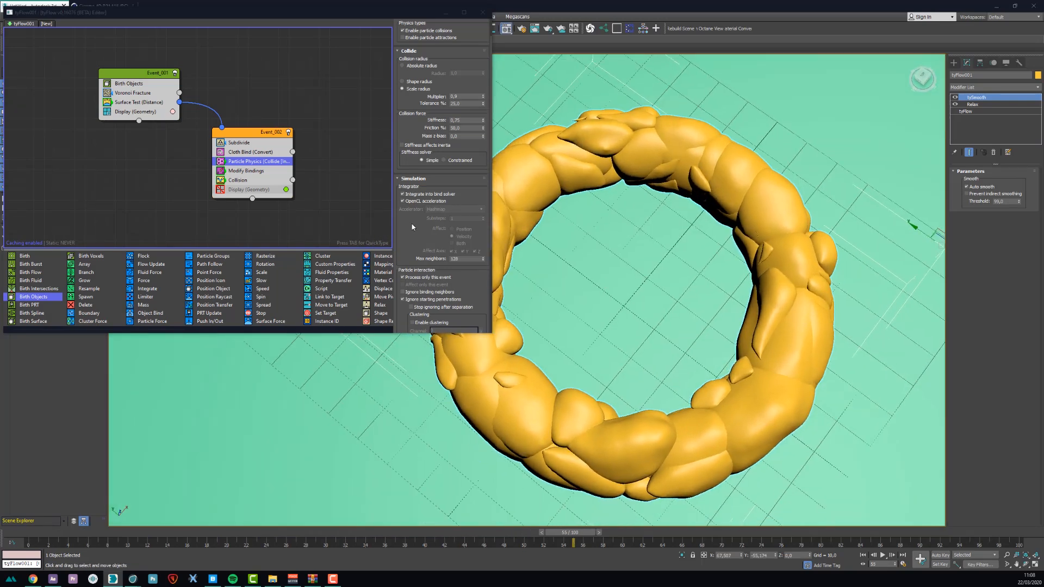
Step: Apply a material with a Checker diffuse map to the tyFlow object and show the map shaded in the viewport
key("m")
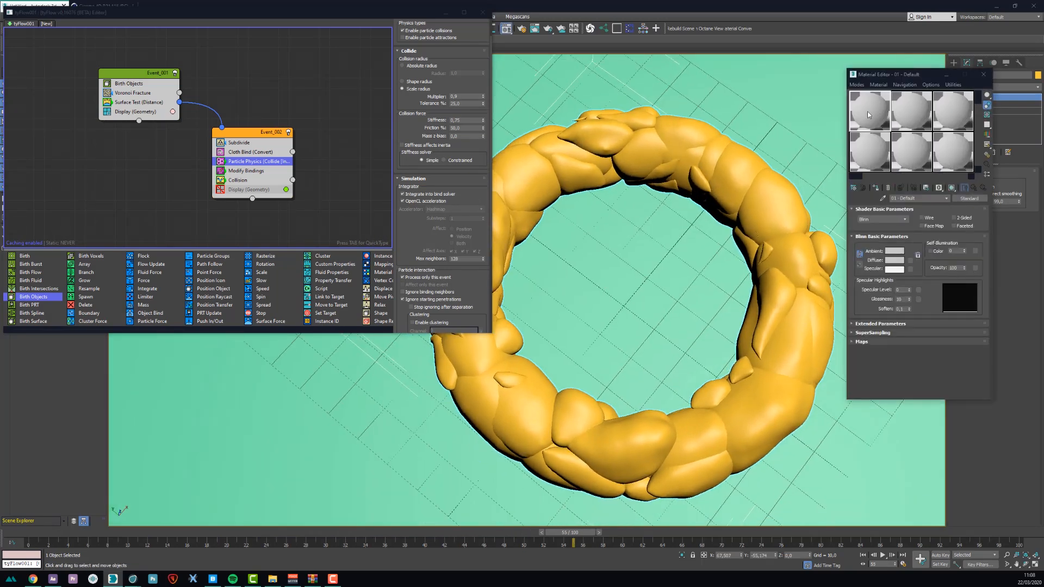
left_click(1024, 532)
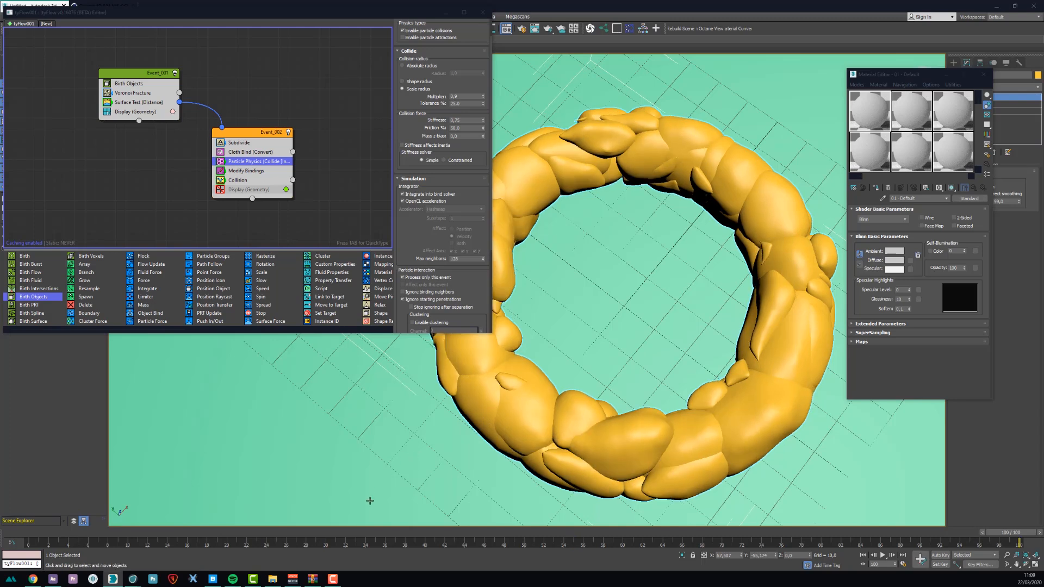
left_click_drag(344, 529, 718, 525)
left_click(866, 124)
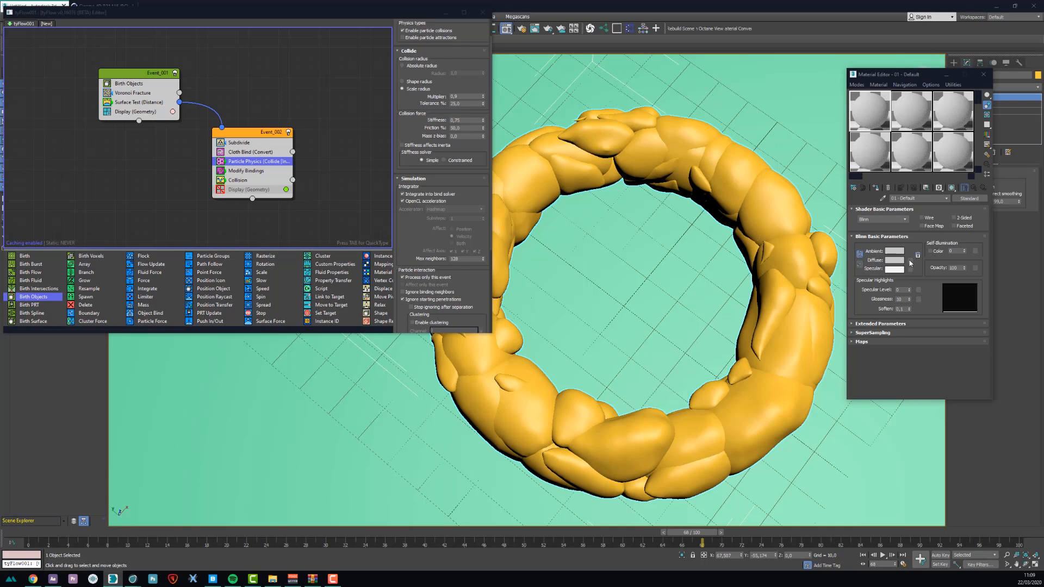
left_click(910, 261)
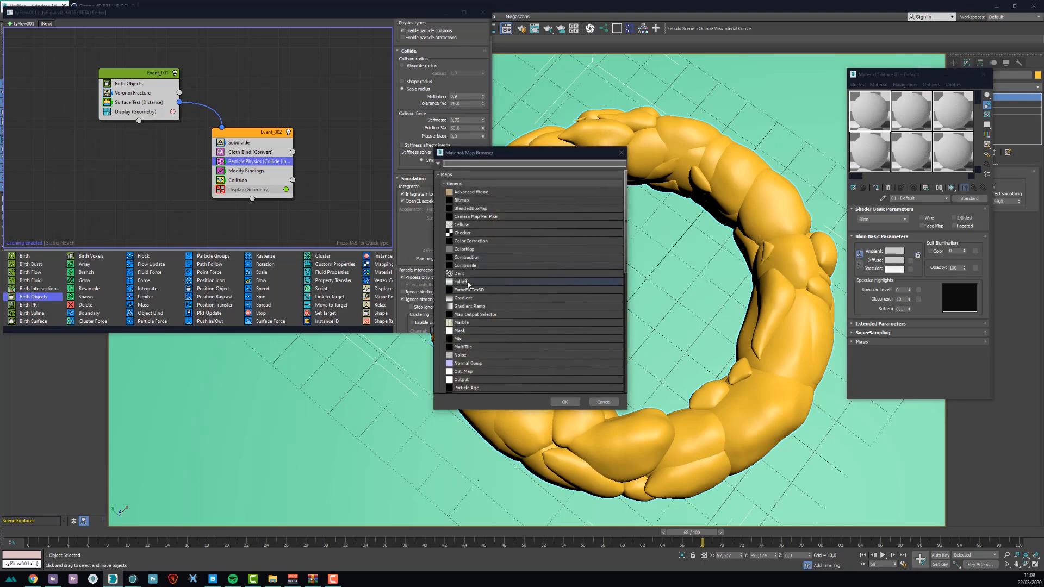
double_click(463, 233)
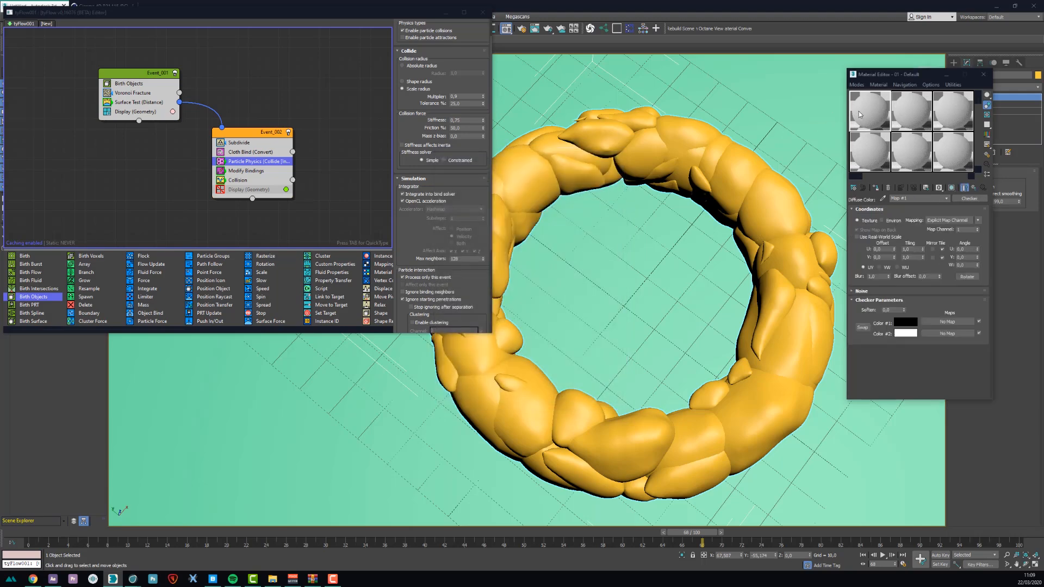
left_click(950, 188)
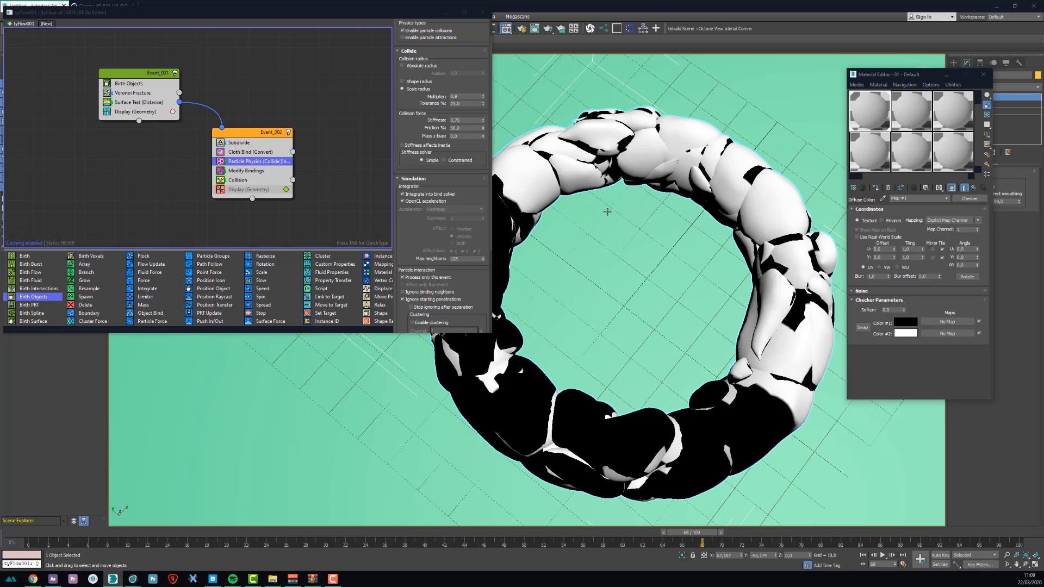
scroll(634, 193, "down", 3)
middle_click_drag(634, 193, 641, 204, "alt")
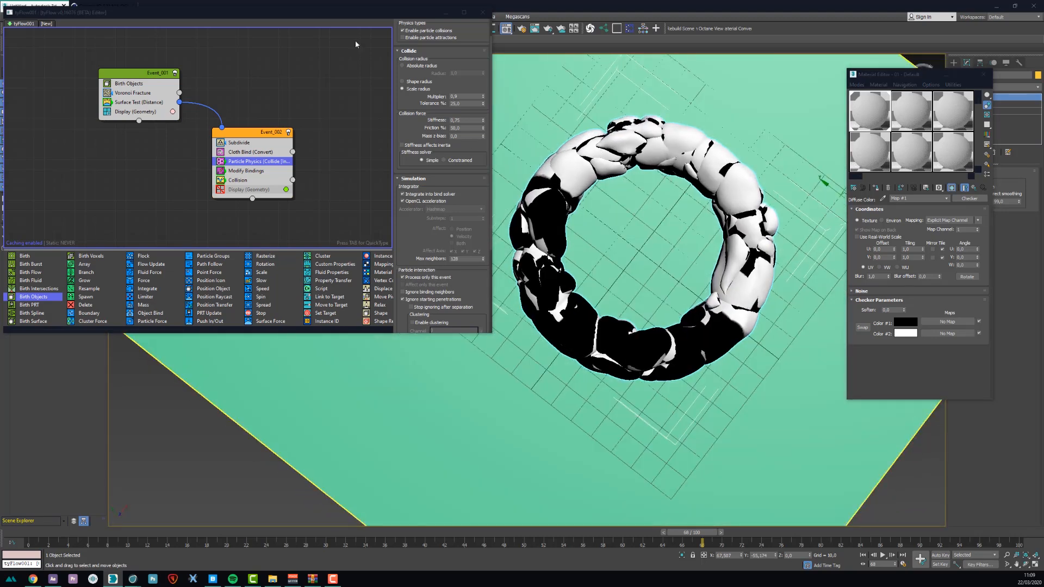
Step: Add a UVW Map modifier to the hidden source torus
left_click_drag(203, 17, 287, 39)
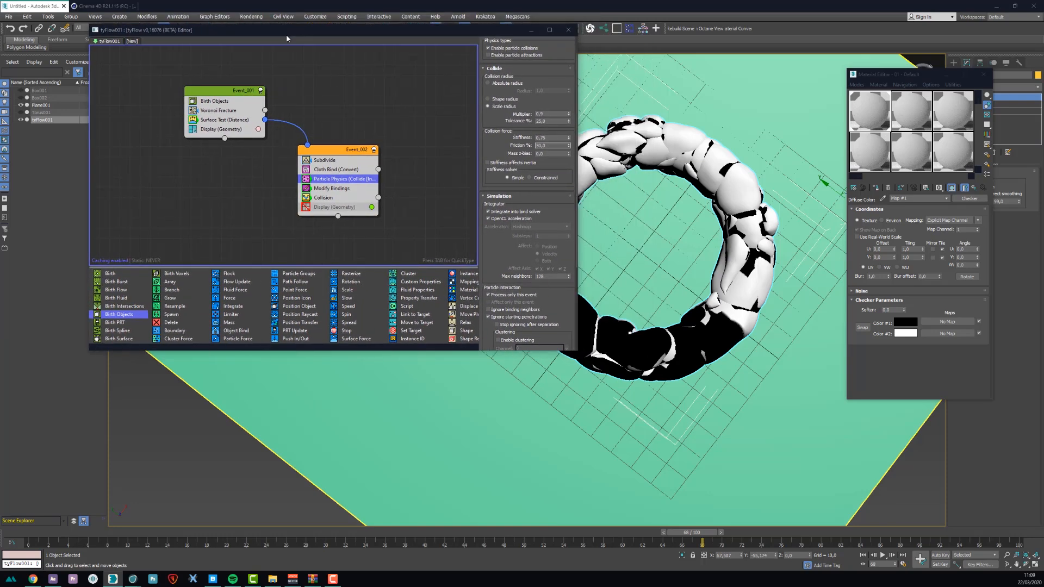
left_click(48, 112)
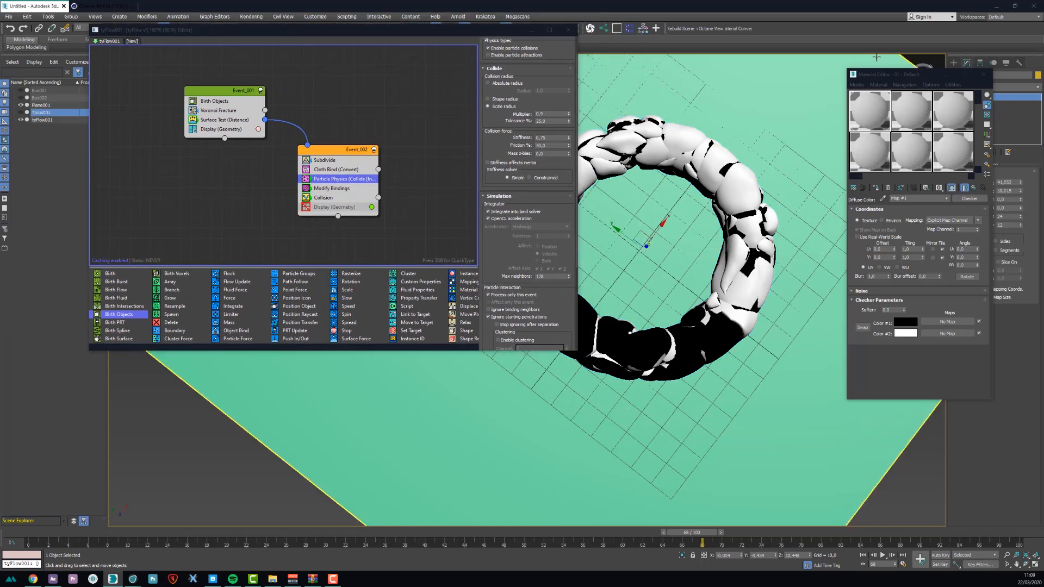
left_click_drag(928, 80, 862, 80)
left_click_drag(502, 30, 443, 32)
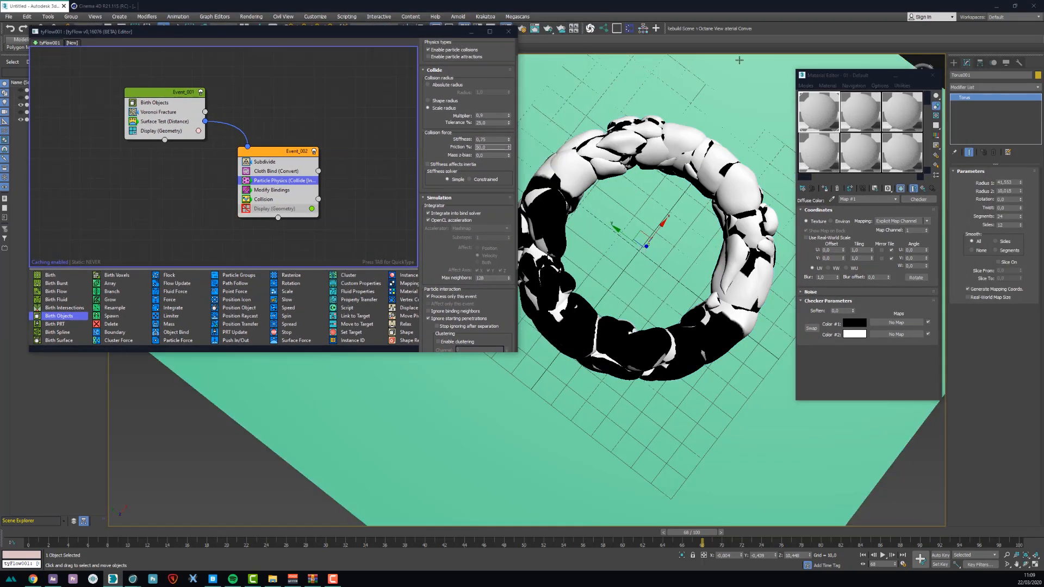
left_click_drag(870, 75, 826, 78)
left_click(956, 87)
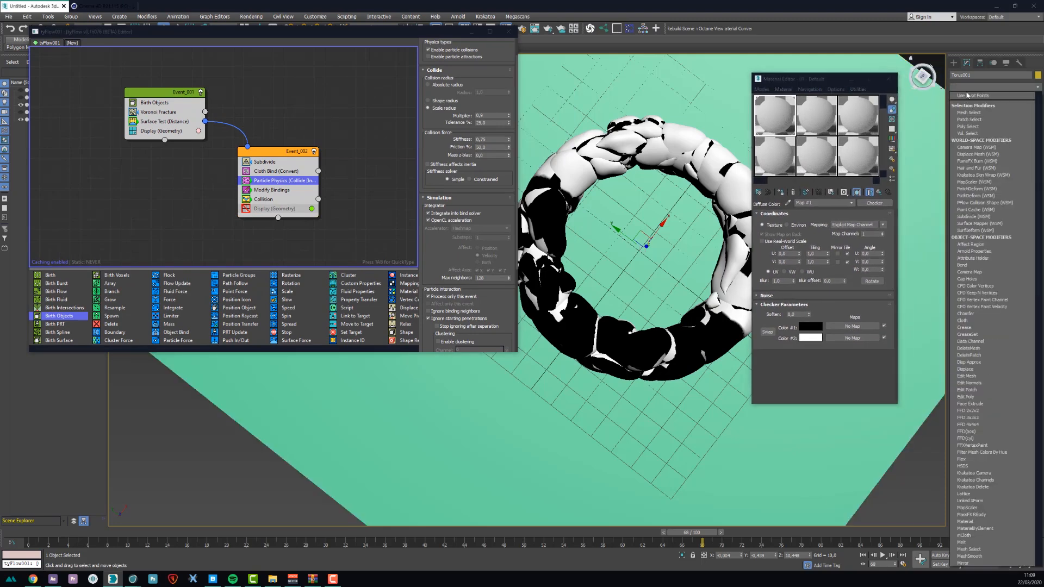
type("uvw")
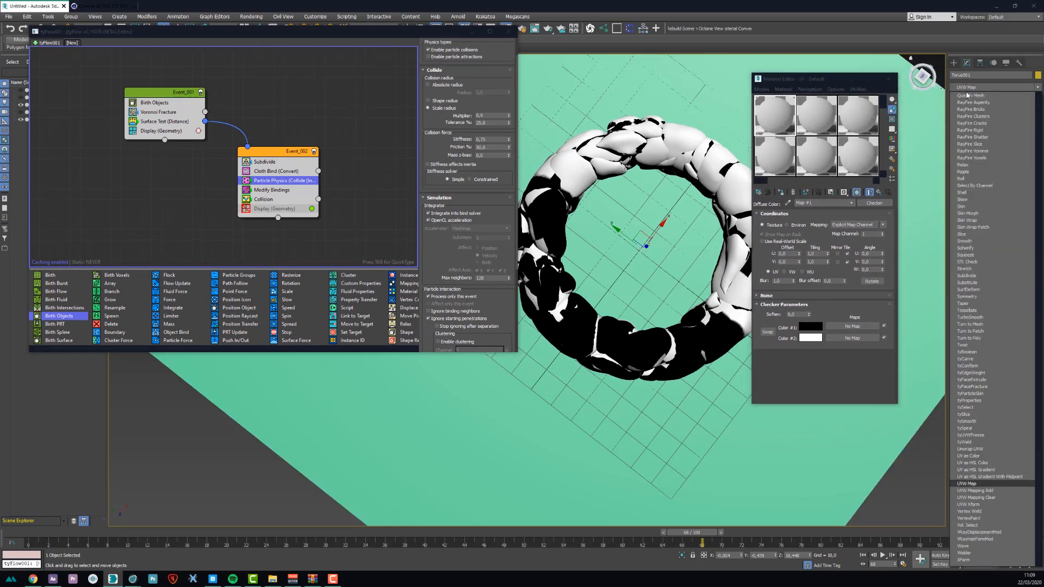
left_click(968, 484)
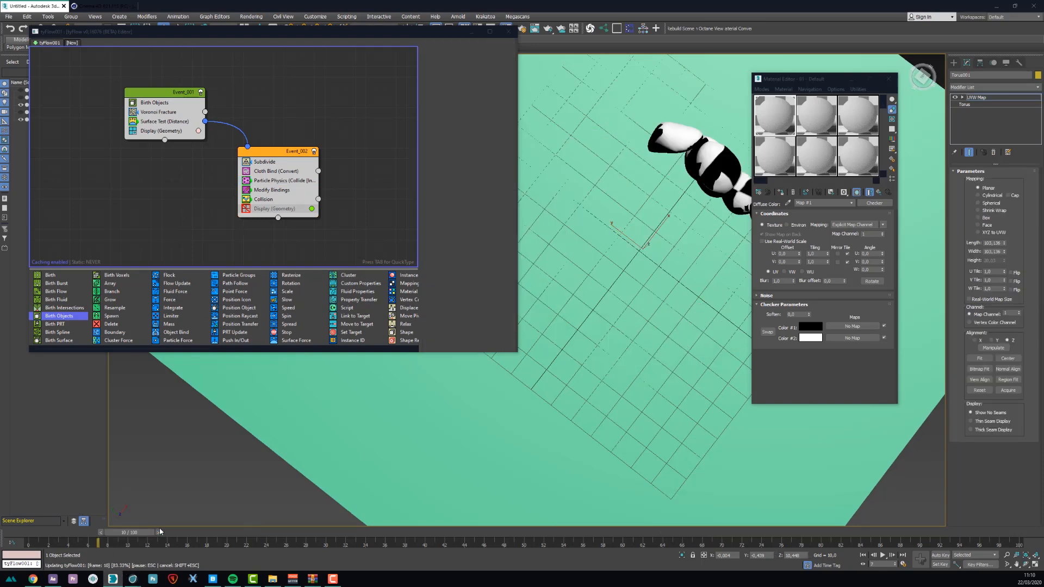
Step: Set the Checker map's tiling to 3 and switch the torus's UVW Map projection to Box
left_click_drag(140, 534, 237, 537)
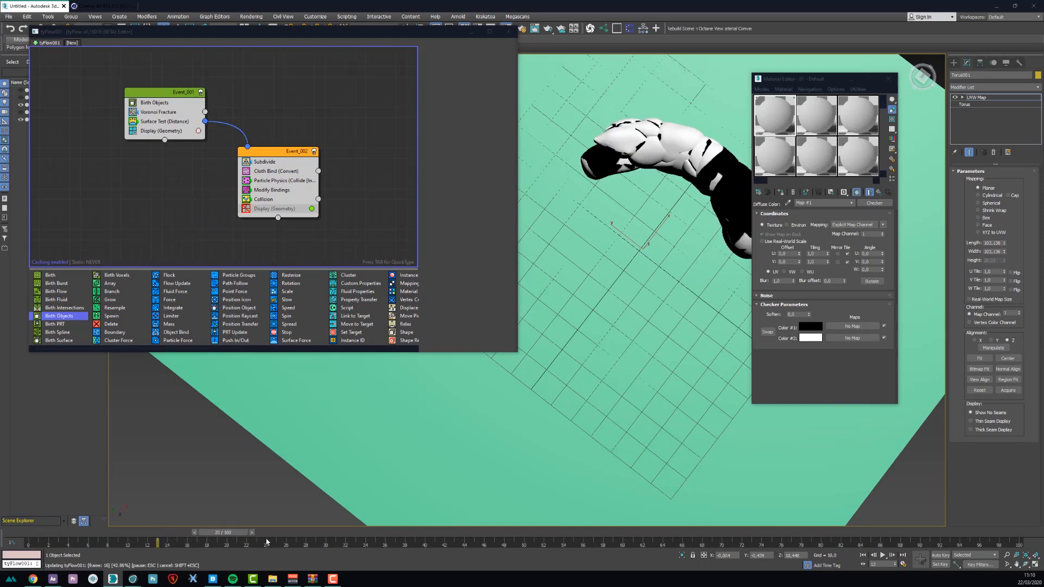
left_click_drag(820, 254, 800, 262)
type("3")
left_click(816, 254)
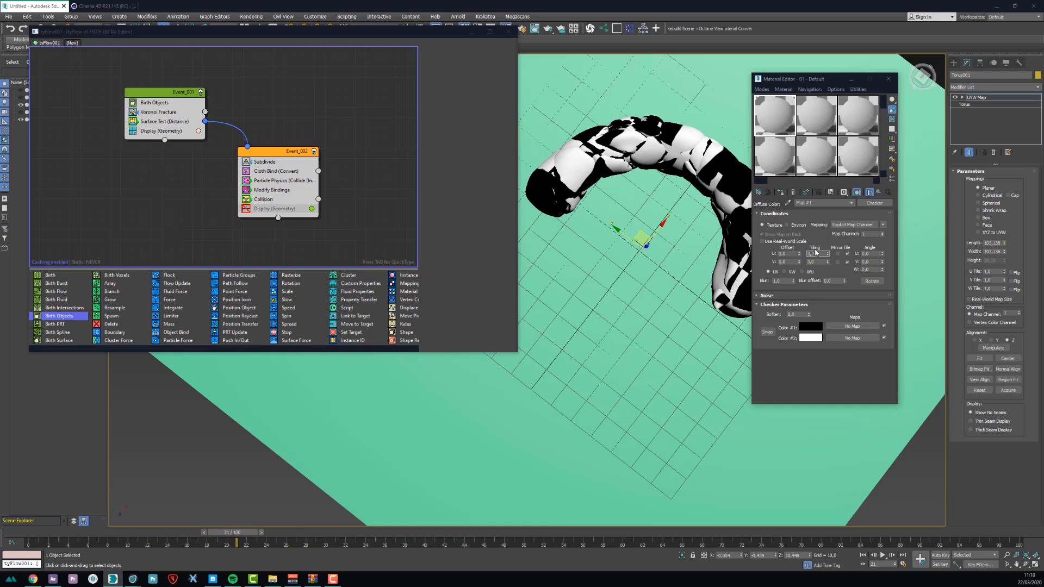
left_click(985, 218)
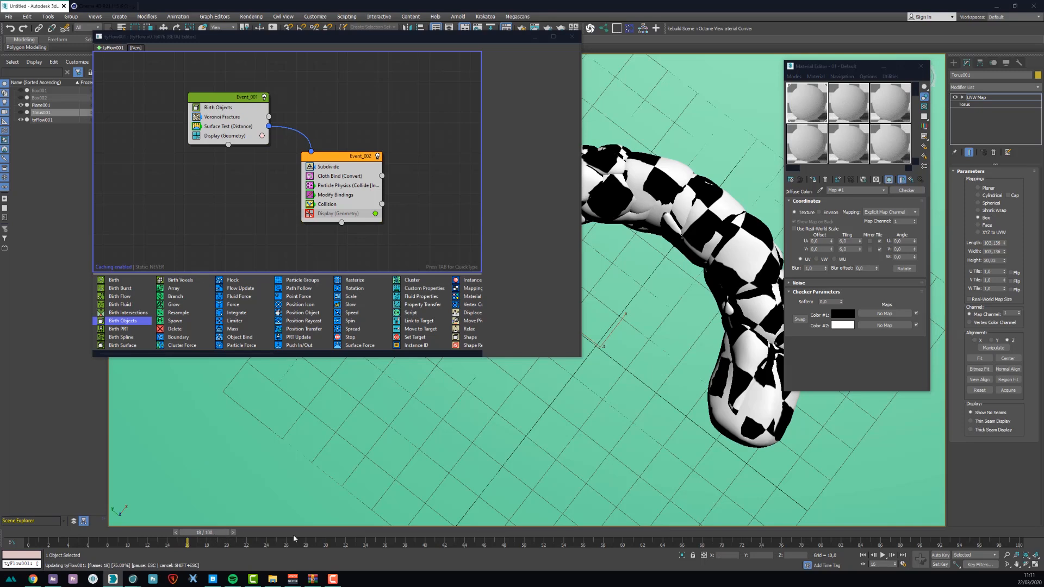
Step: Preview the checker-textured inflation at several frames along the timeline, up to frame 100
left_click_drag(267, 536, 404, 538)
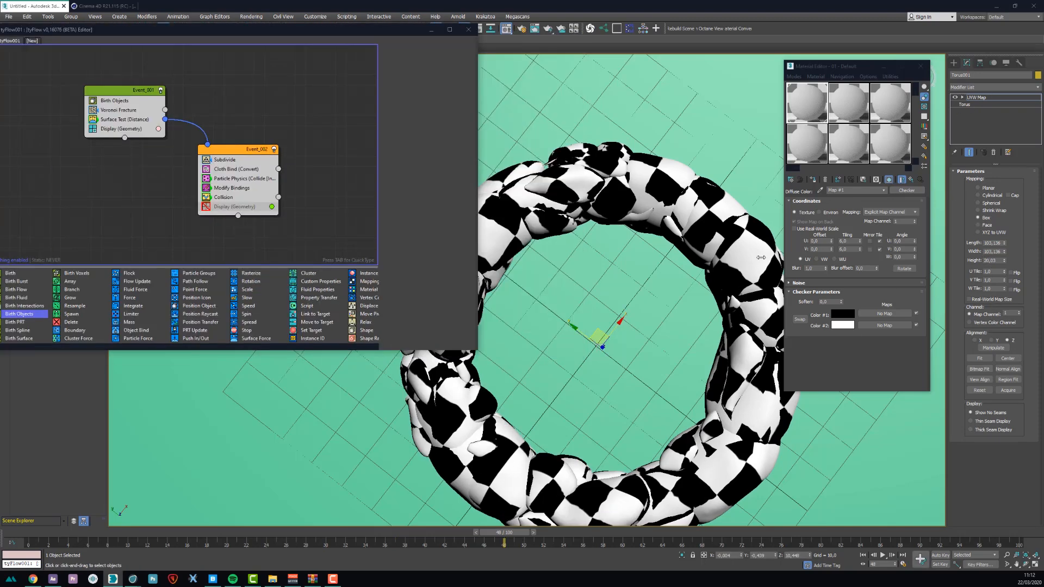
left_click_drag(334, 26, 253, 3)
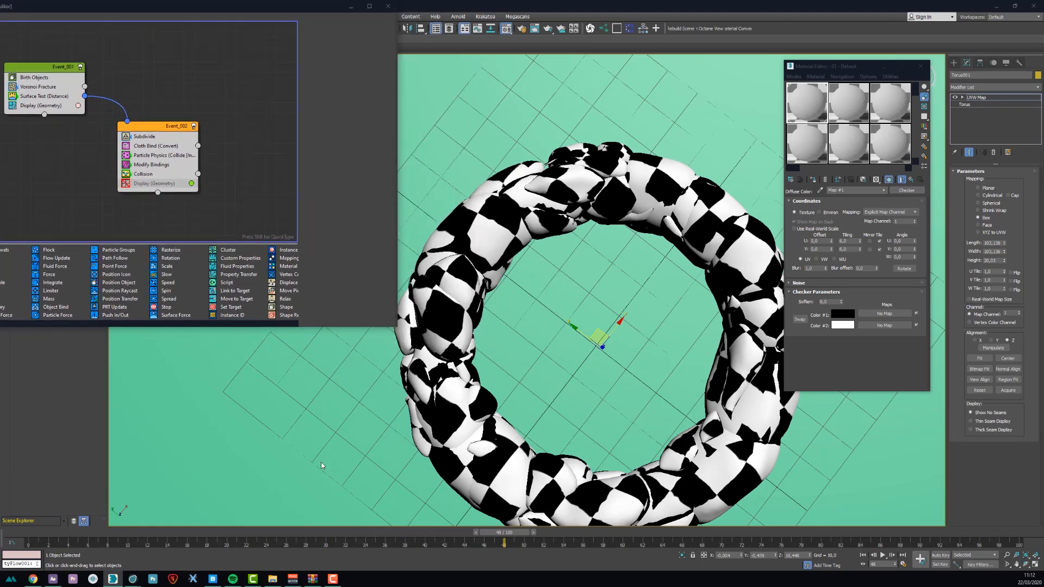
left_click_drag(33, 534, 334, 510)
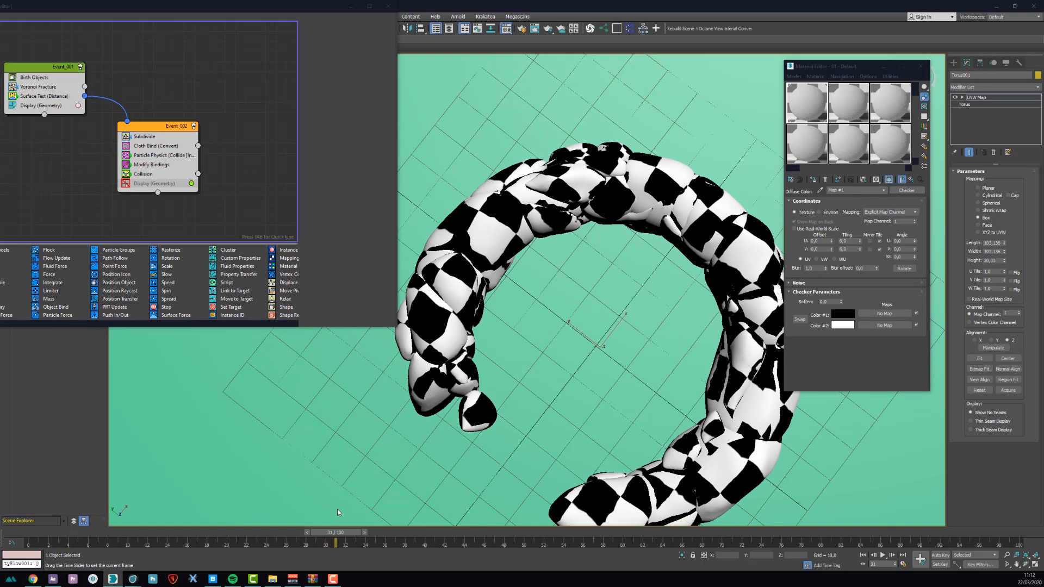
left_click(1023, 533)
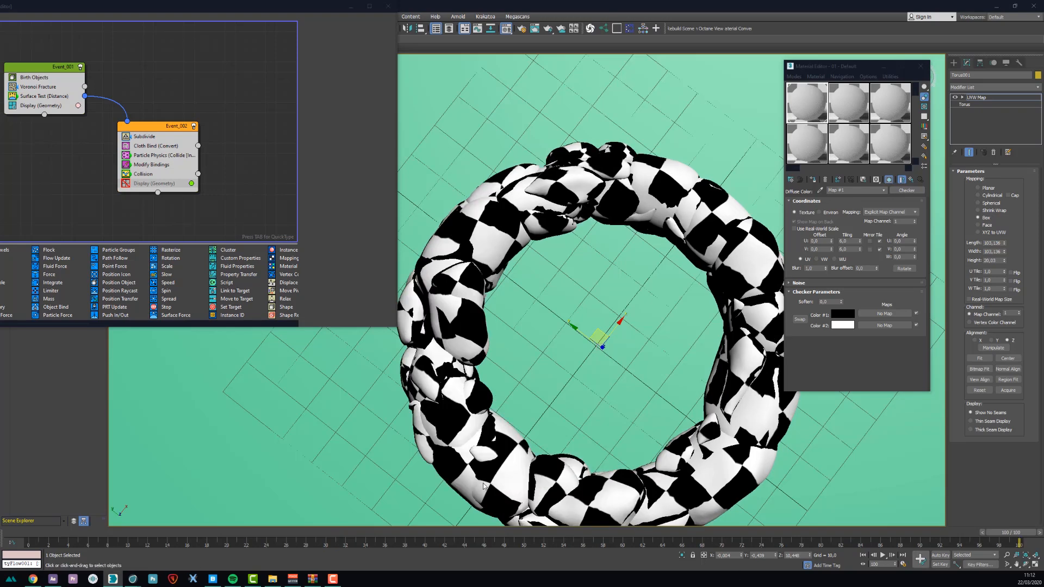
left_click_drag(138, 534, 394, 535)
Step: Export only the tyFlow object as an Alembic file named Torus Inflate, covering the active time segment 0 to 100
left_click(389, 6)
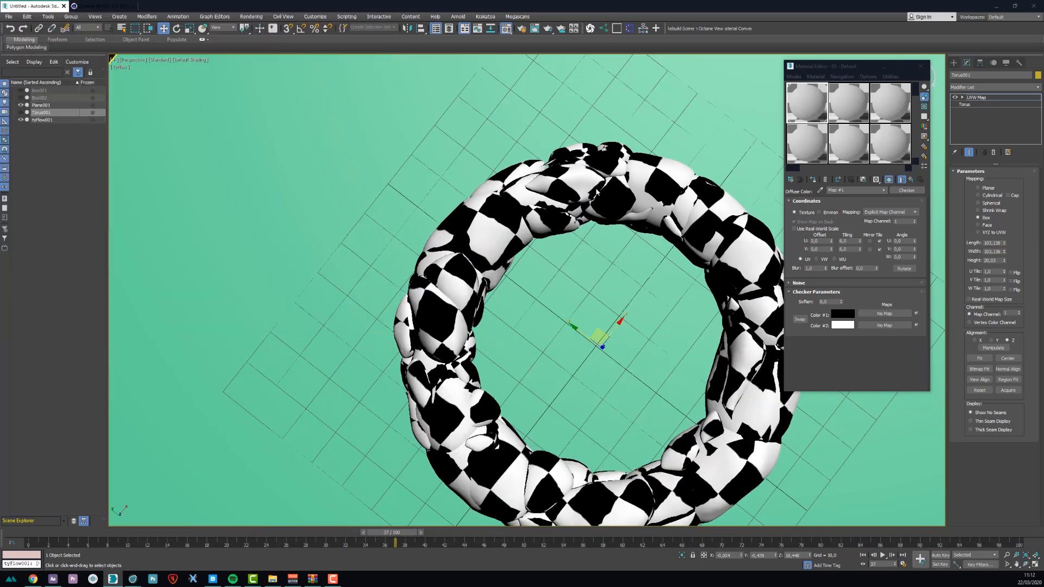
left_click(42, 120)
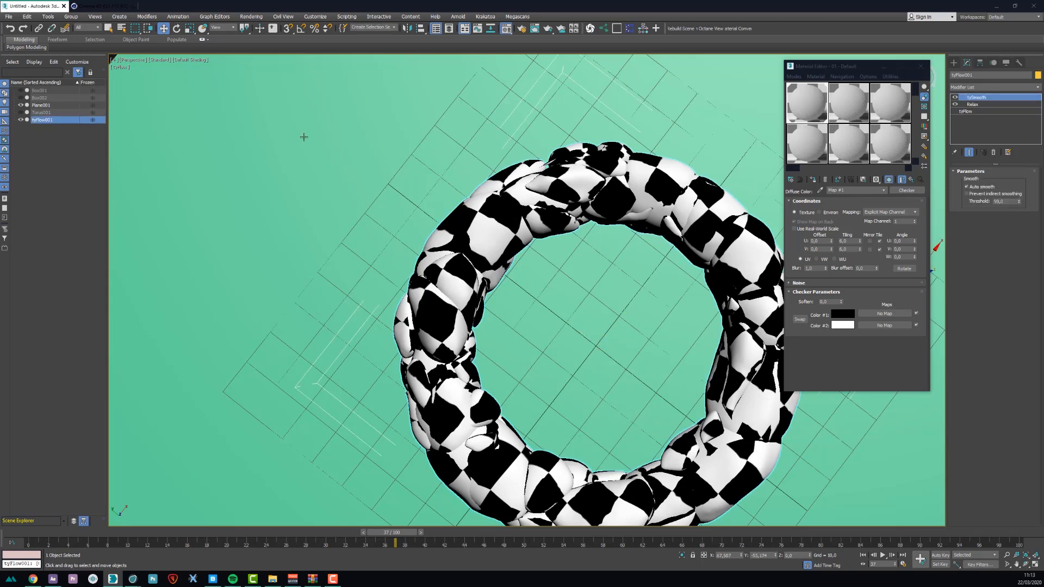
left_click(9, 17)
mouse_move(32, 139)
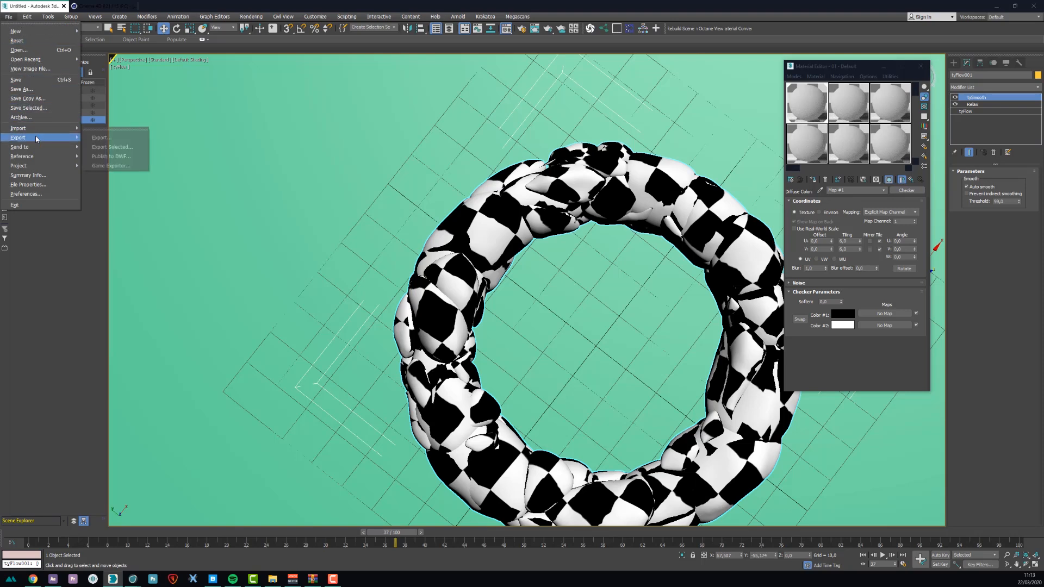
left_click(104, 146)
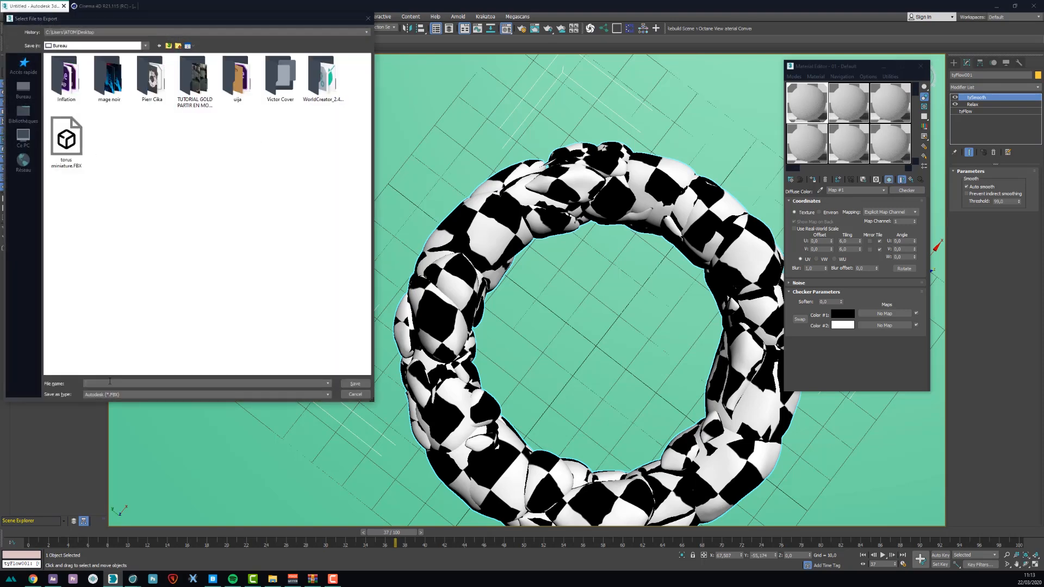
type("Torus 1")
left_click(148, 393)
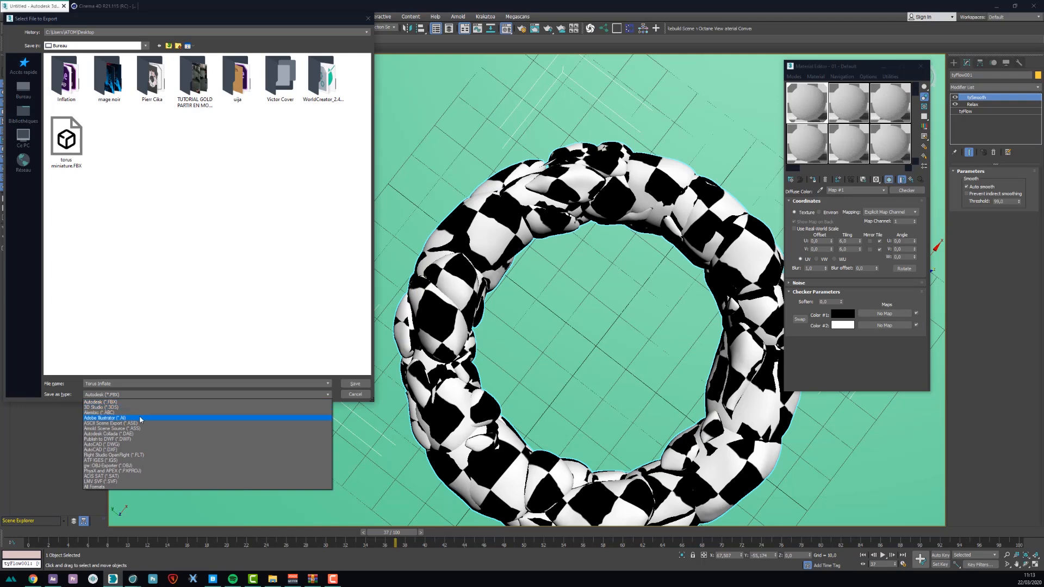
left_click(143, 413)
left_click(355, 384)
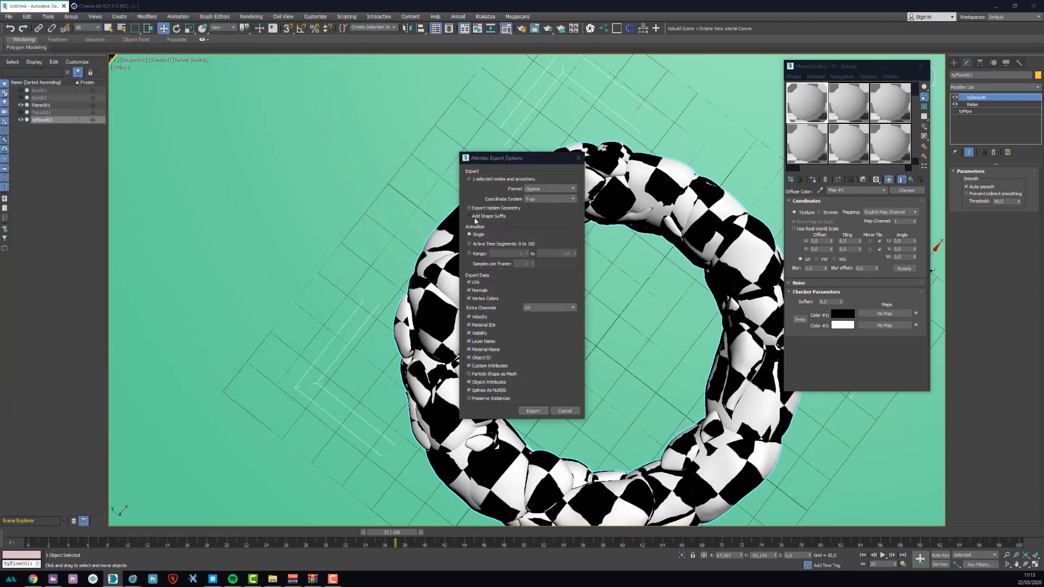
left_click(469, 244)
left_click(533, 410)
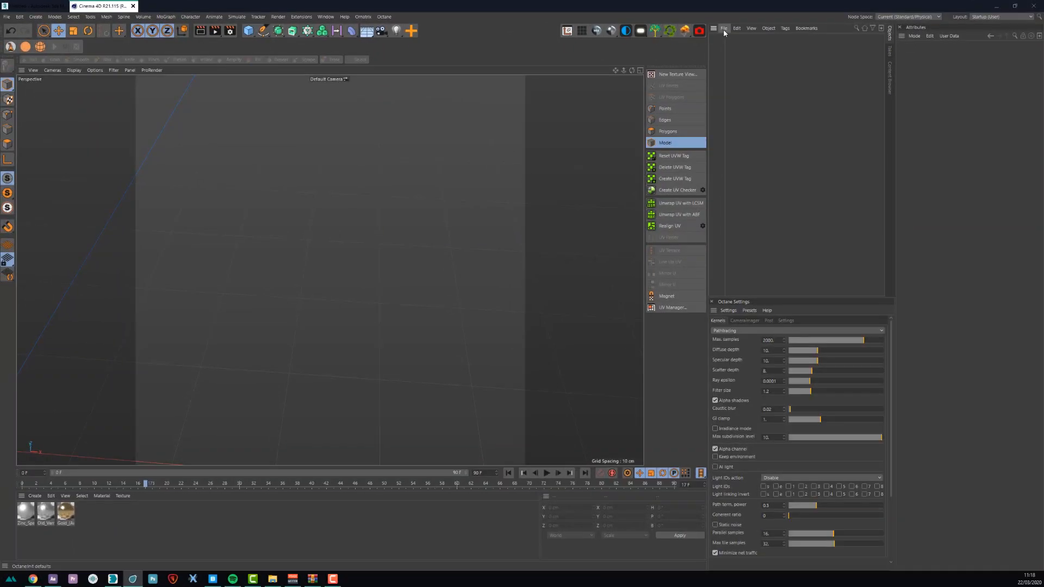
Step: Merge the Torus Inflate 02 Alembic file into the scene with default import settings and frame the torus at frame 40
left_click(723, 28)
left_click(736, 47)
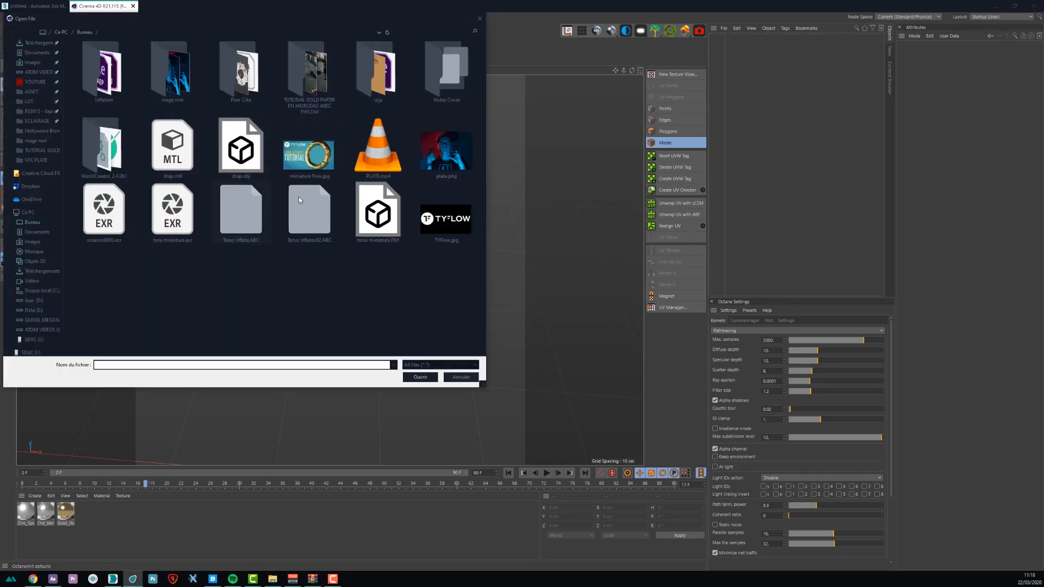
double_click(314, 207)
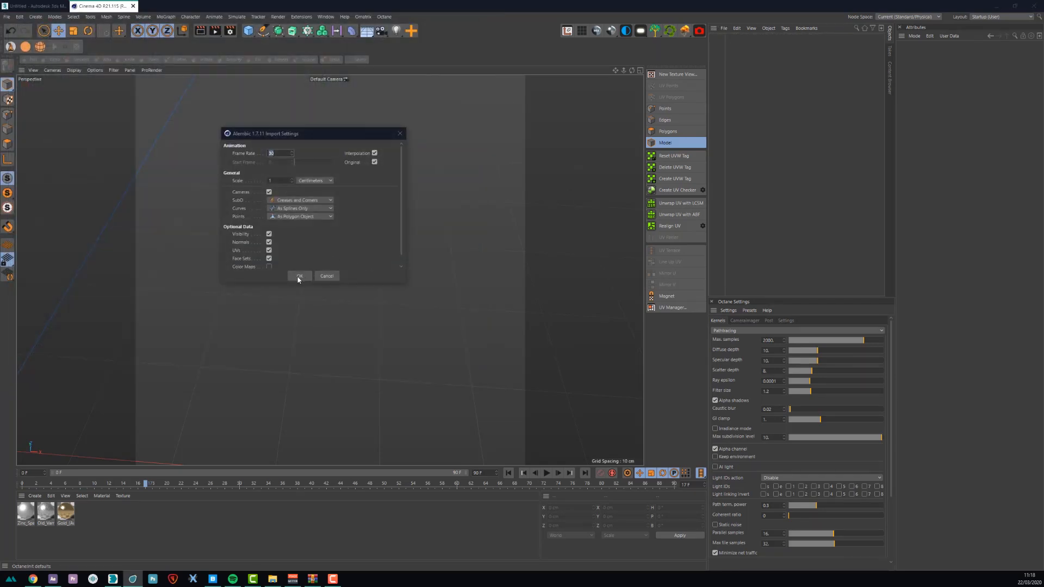
left_click(298, 276)
left_click(109, 484)
left_click_drag(109, 484, 311, 484)
key("h")
left_click_drag(431, 222, 415, 204, "alt")
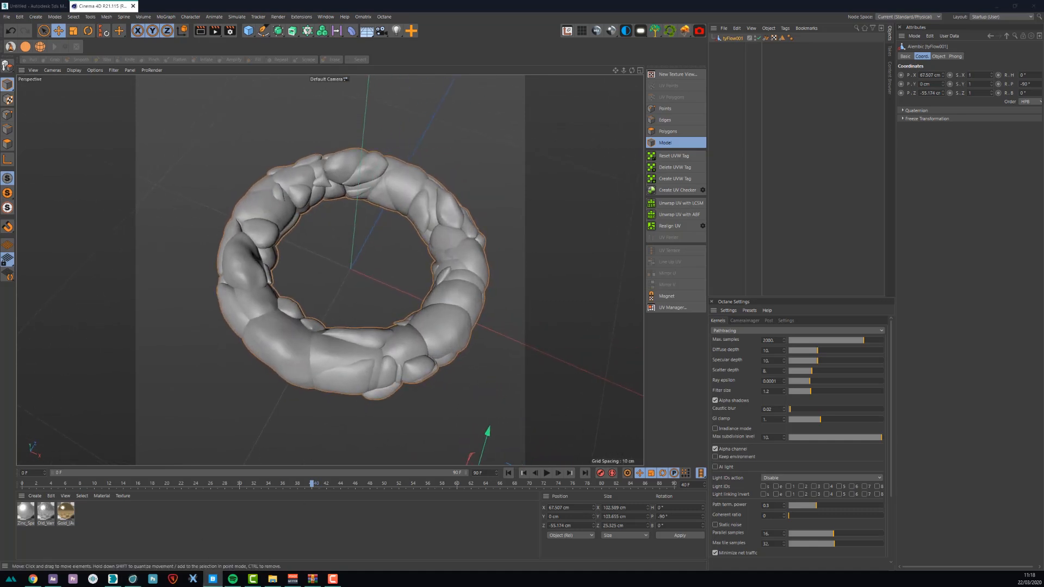
Step: Switch to Quixel Bridge and search the asset library for gold to locate the Gold (Au) surface
left_click(212, 578)
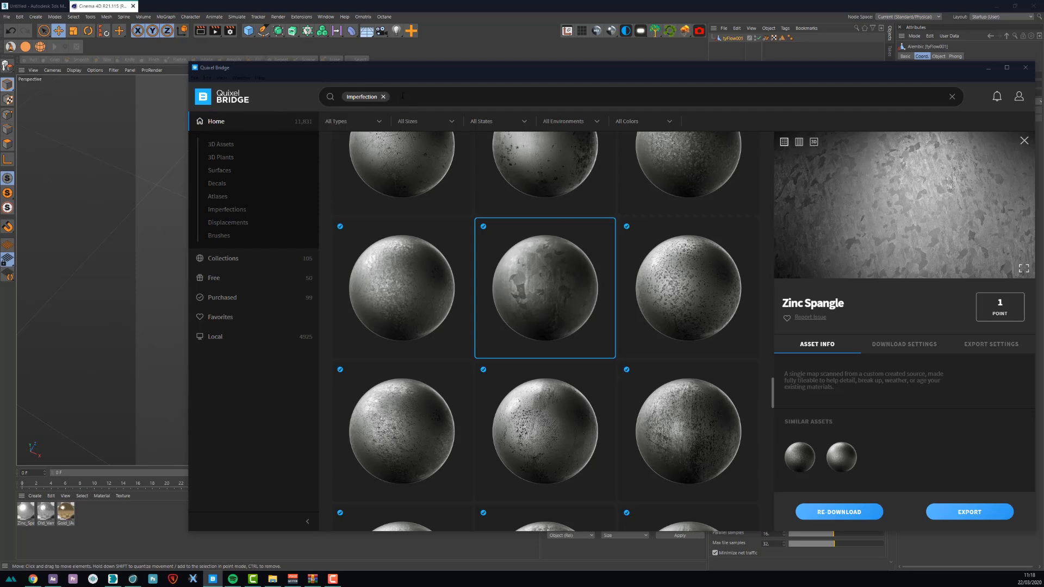
left_click(383, 96)
type("gold")
key("Return")
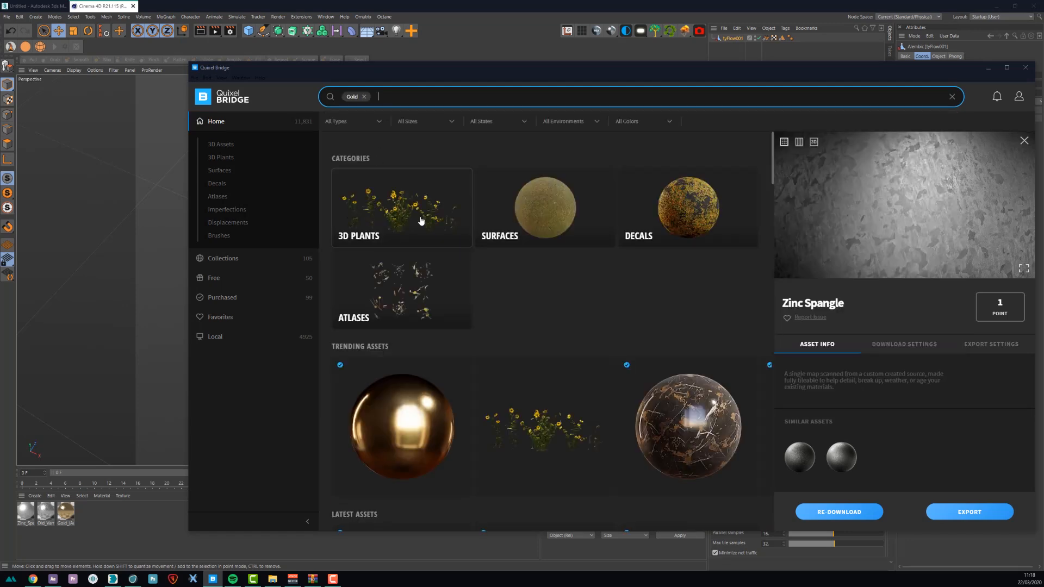
scroll(413, 354, "down", 1)
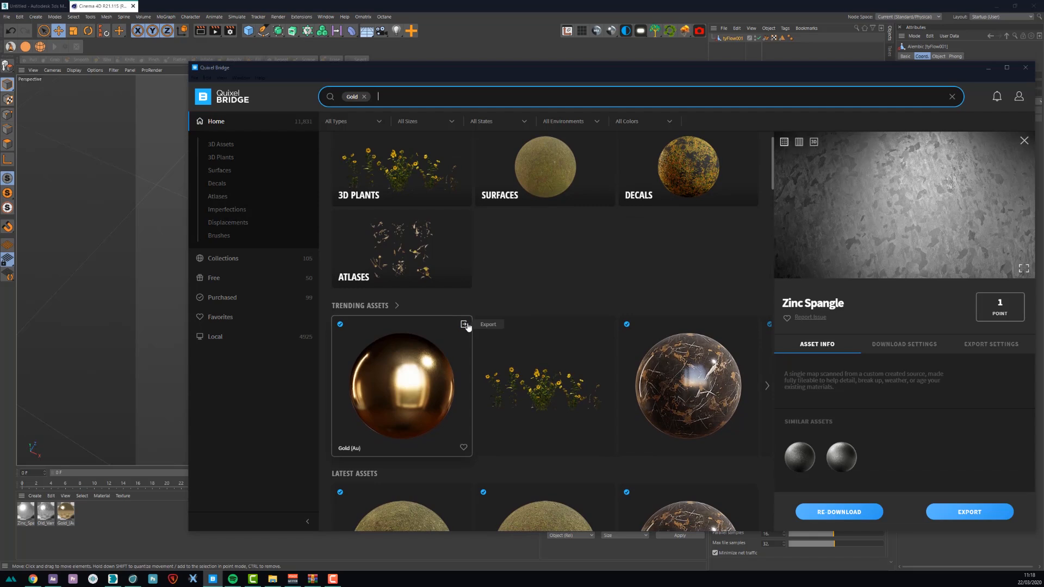
Step: Return to Cinema 4D, apply the gold material to the imported torus, and check the Zinc Spangle material's settings
left_click(46, 514)
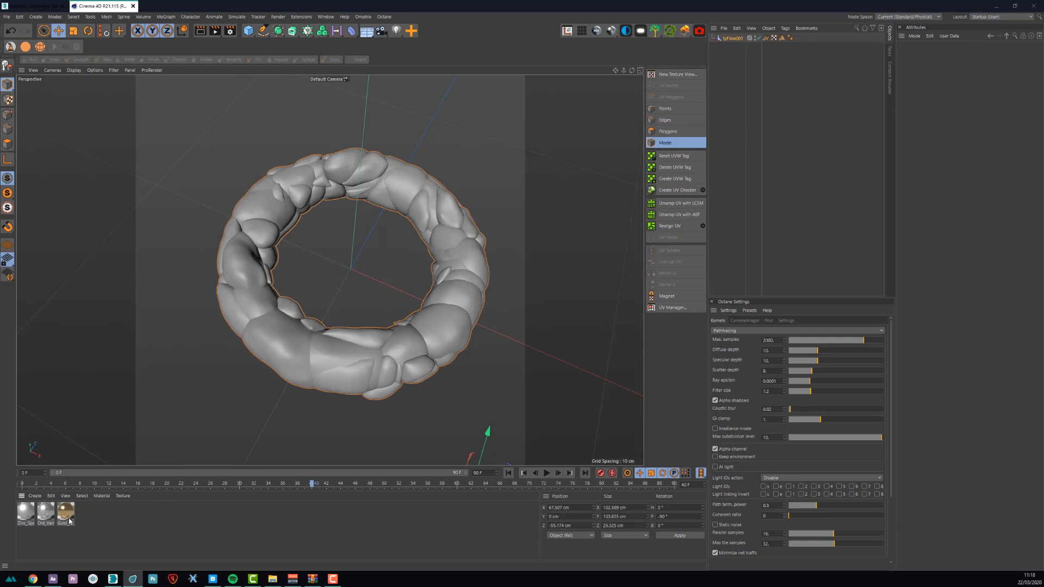
left_click_drag(154, 512, 302, 340)
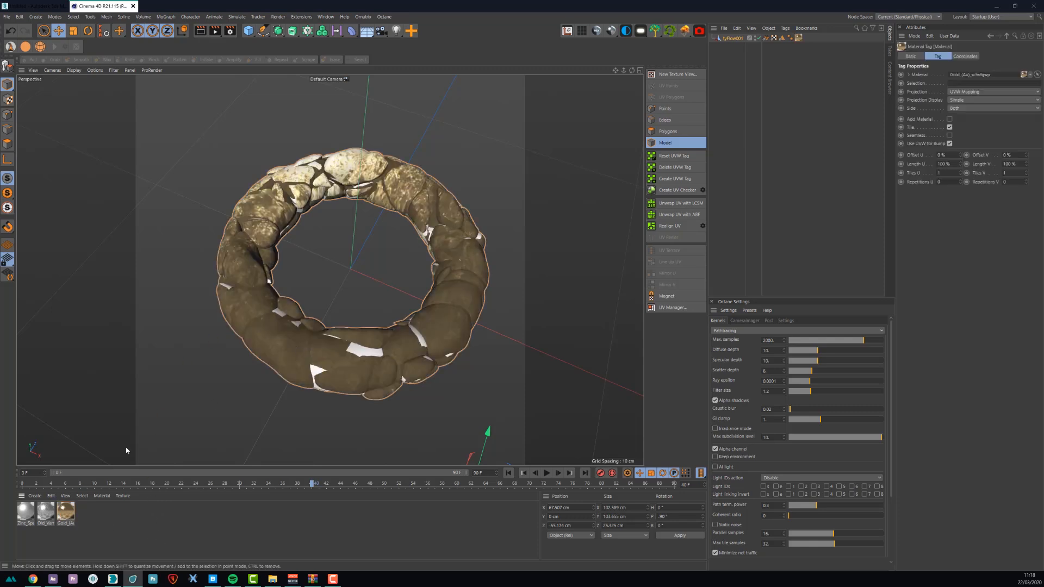
left_click(26, 512)
double_click(25, 512)
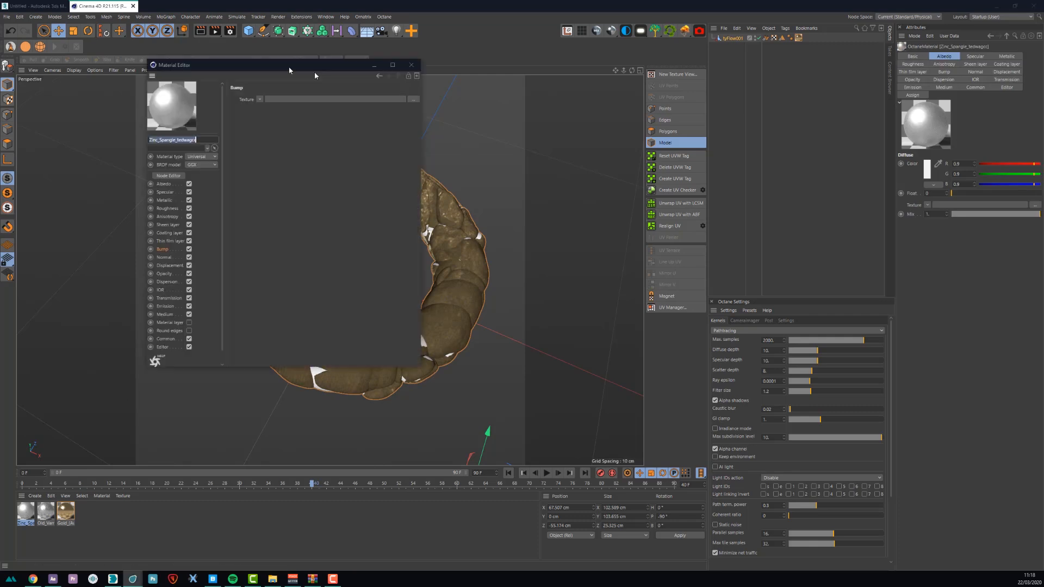
left_click(436, 72)
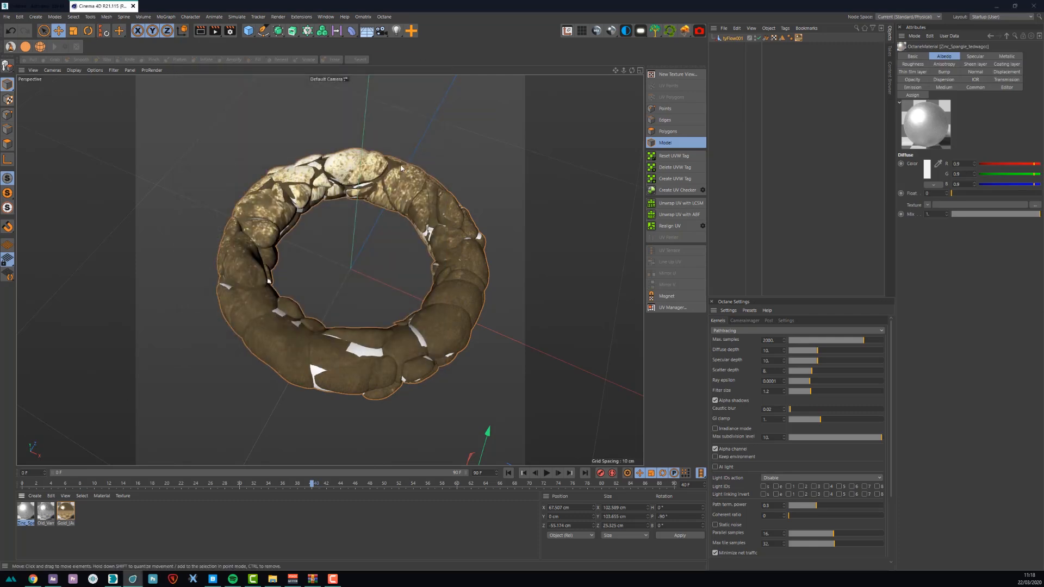
Step: Add an Octane HDRI sky, attach an HDRI Link tag to it, and check the environment's image texture settings
left_click_drag(387, 180, 381, 187, "alt")
left_click(626, 30)
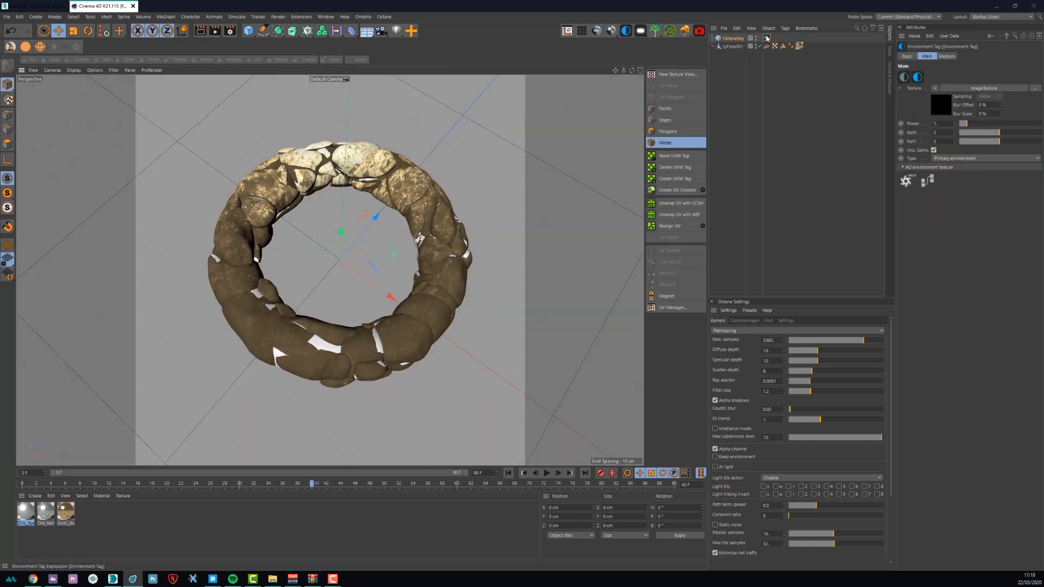
right_click(766, 38)
left_click(772, 182)
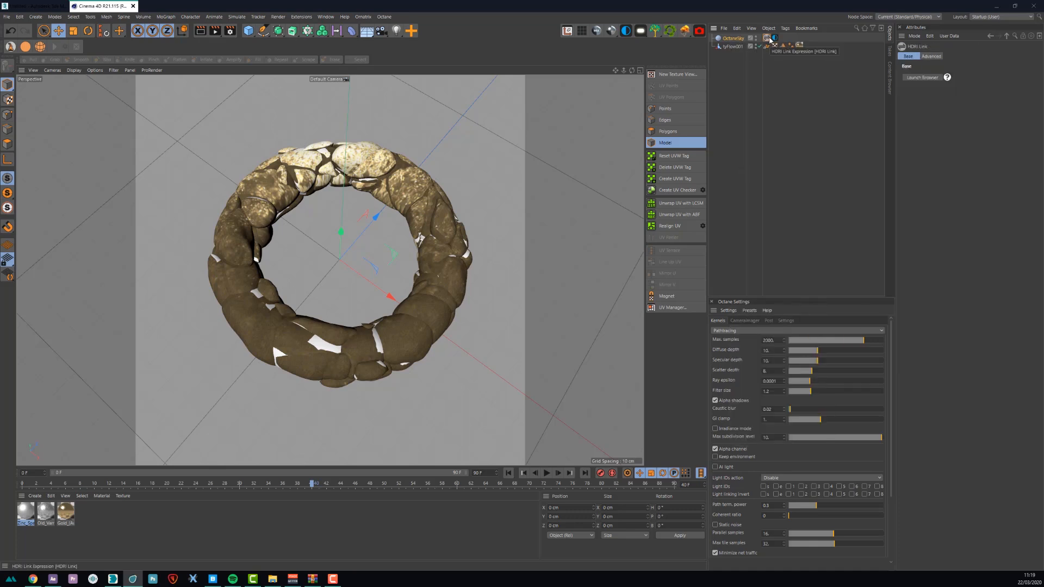
left_click(774, 37)
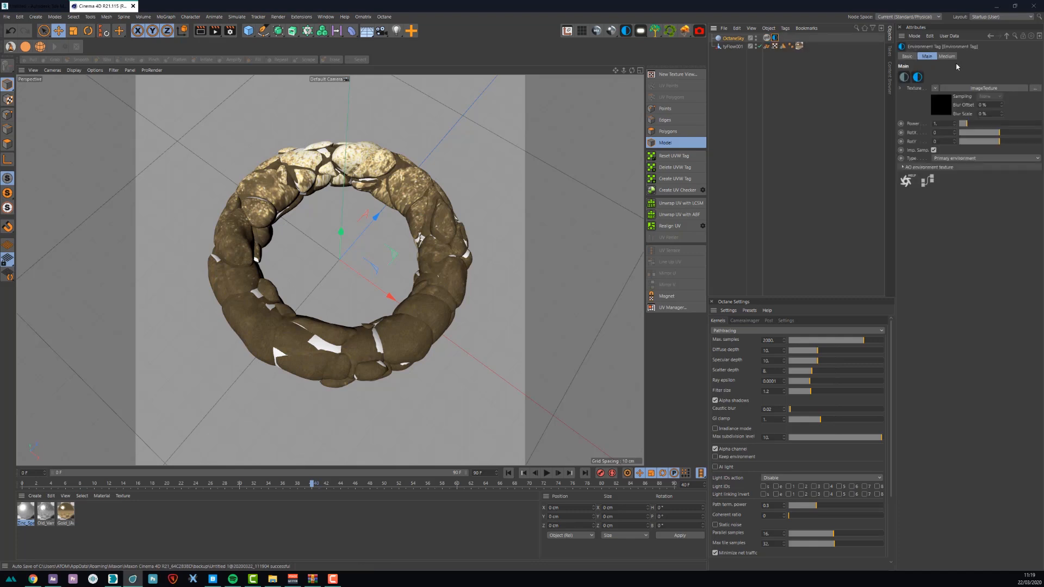
left_click(949, 87)
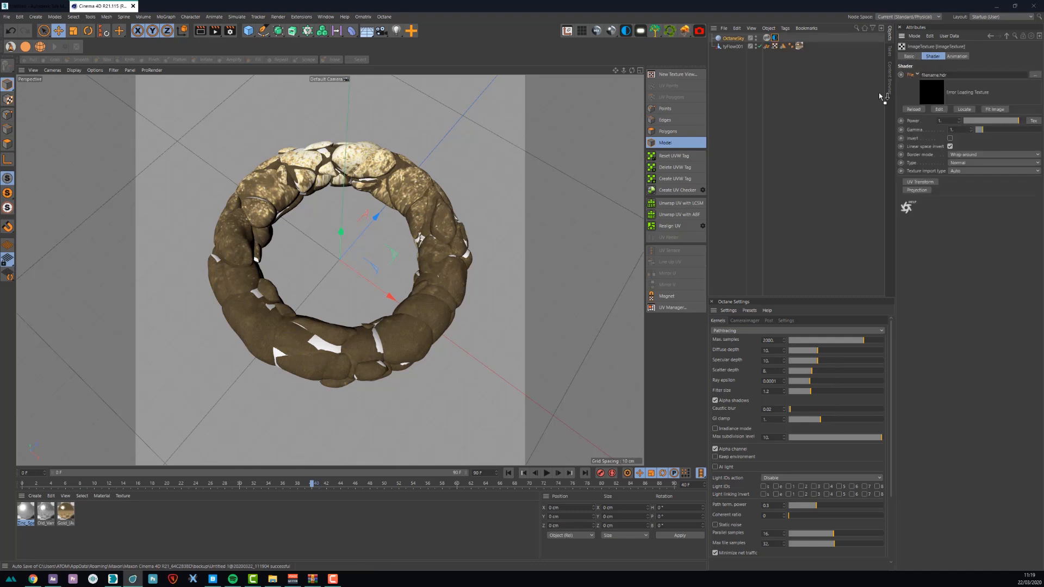
left_click(766, 39)
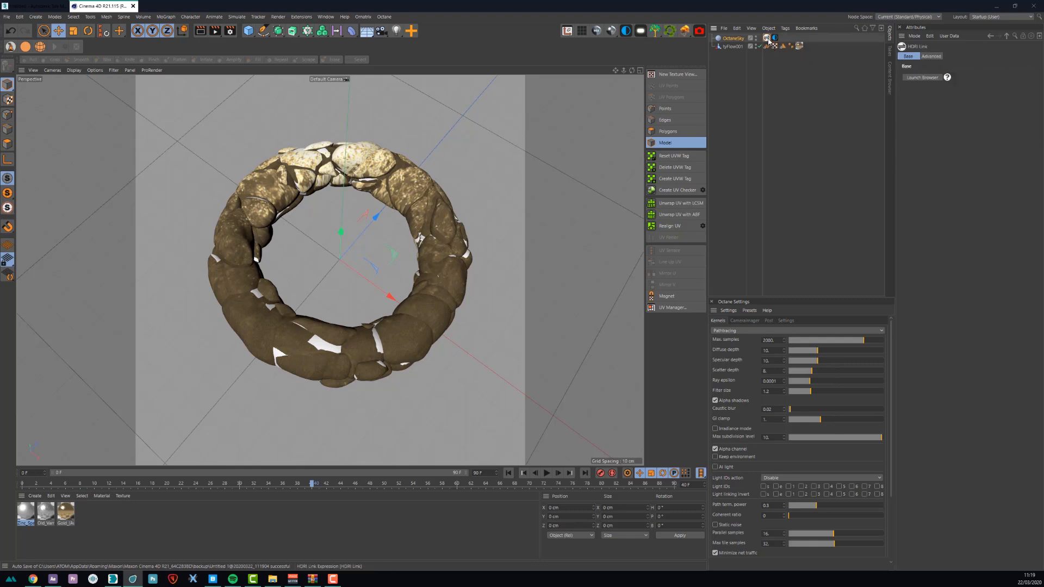
Step: Launch the HDRI browser and the Octane live viewer, and enlarge the viewer window to show the torus render
left_click(922, 78)
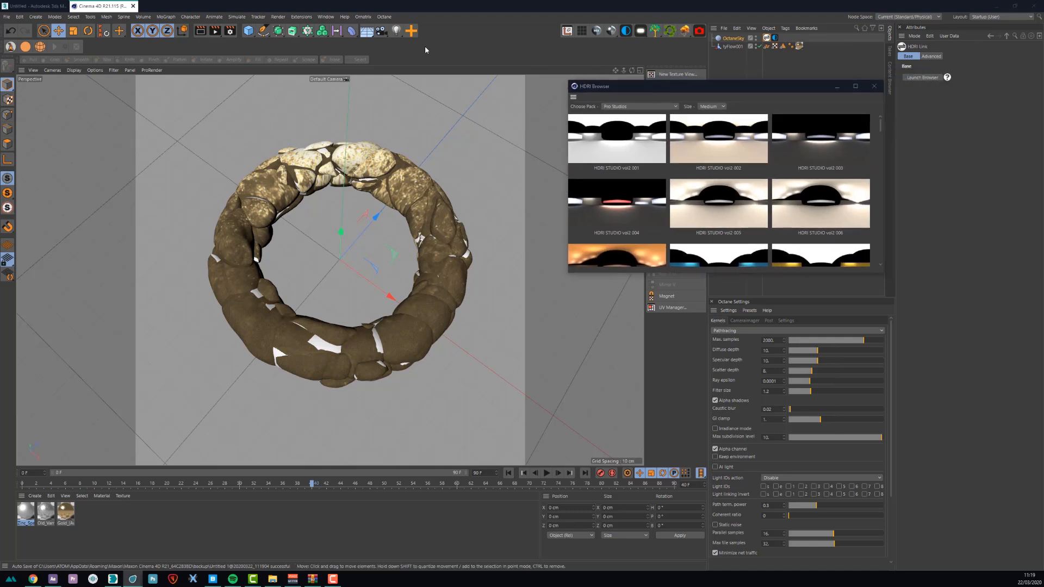
left_click(363, 16)
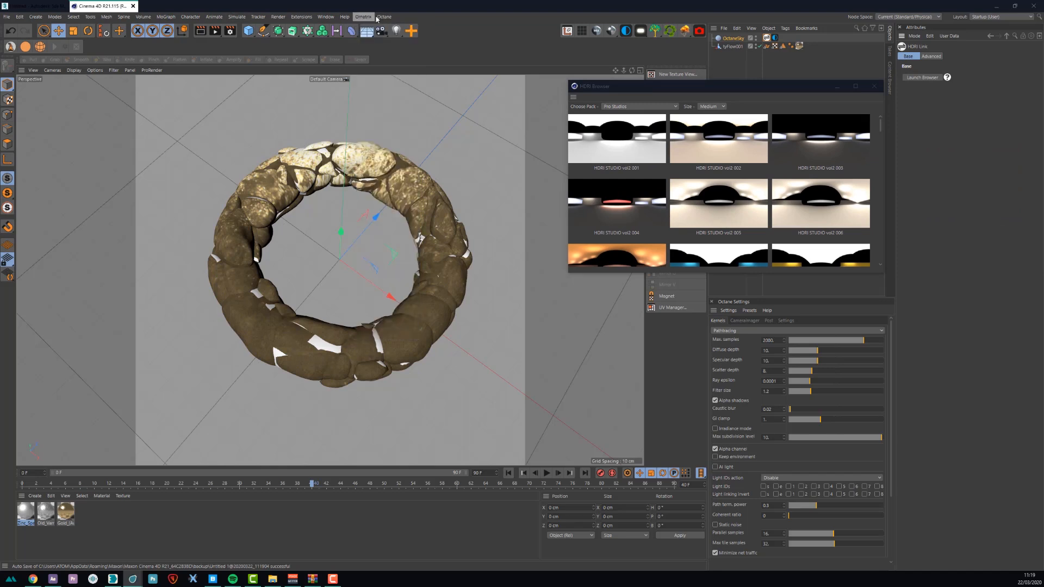
left_click(392, 40)
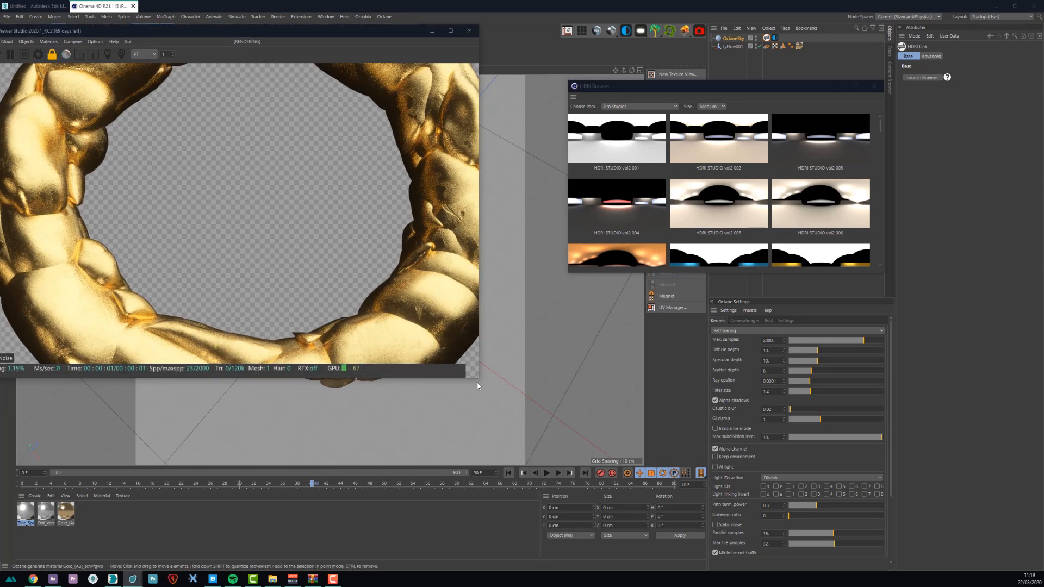
left_click_drag(478, 381, 584, 494)
Step: Try the HDRI STUDIO vol2 040, 043 and 047 environments from the Pro Studios pack on the gold torus
left_click(695, 231)
scroll(701, 218, "down", 10)
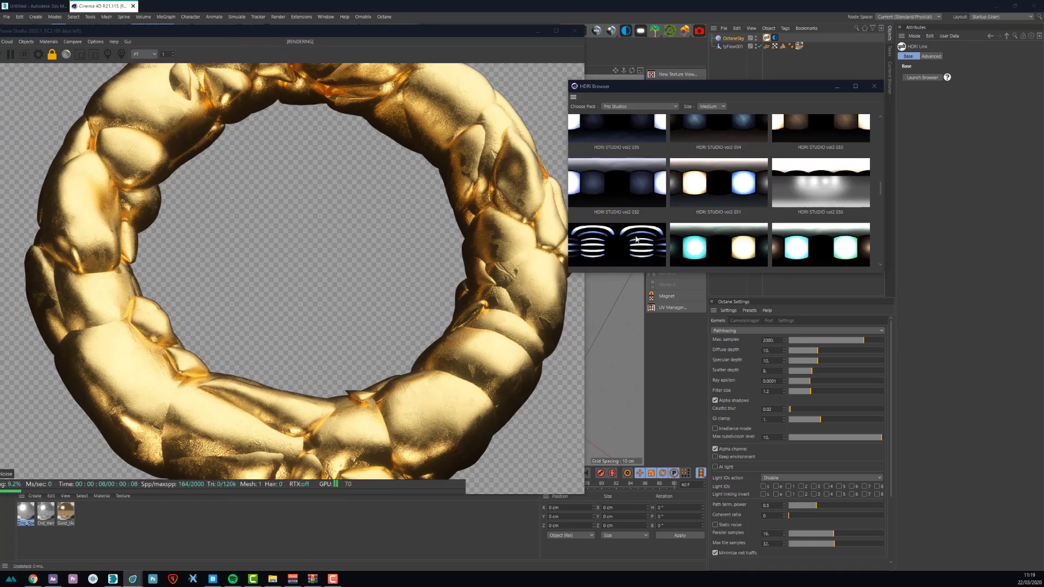
left_click(636, 239)
scroll(633, 223, "down", 3)
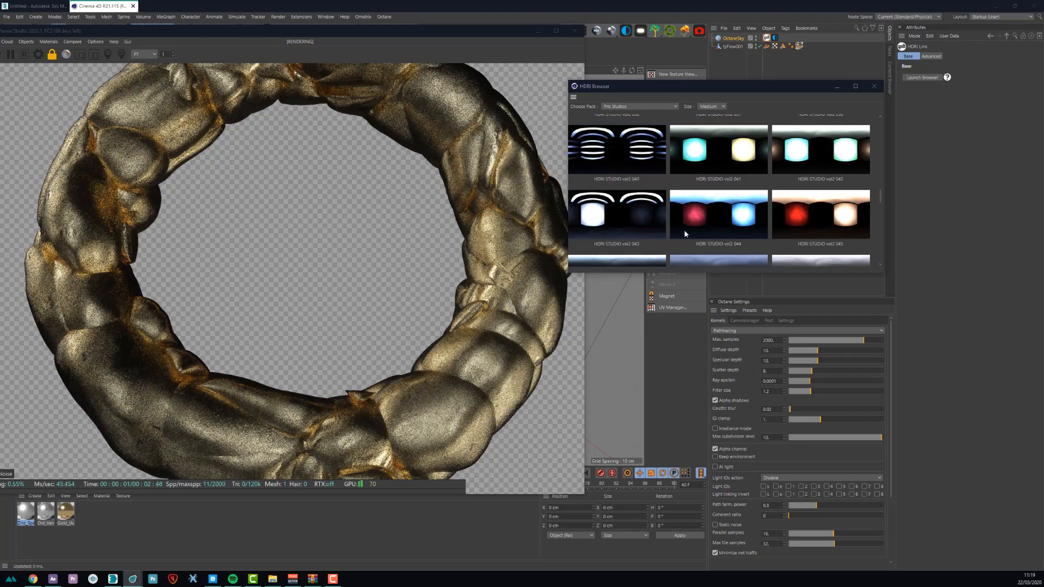
left_click(631, 214)
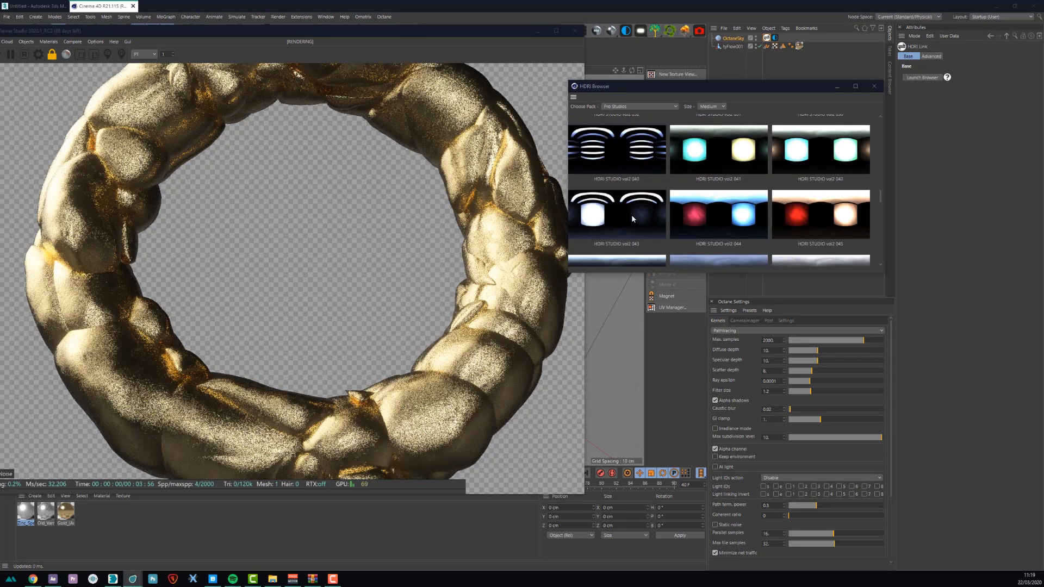
scroll(631, 214, "down", 2)
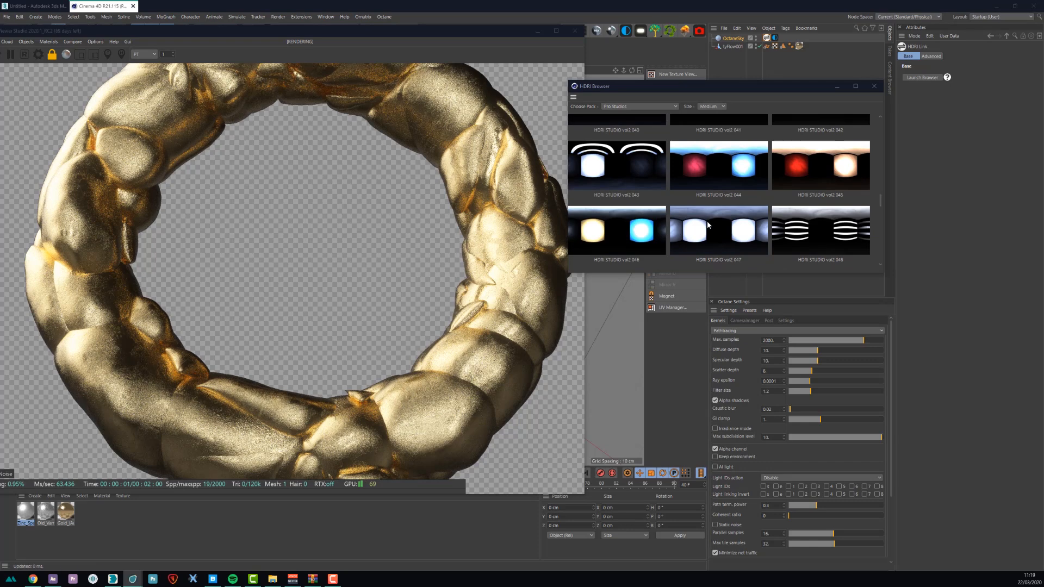
left_click(707, 224)
Step: Try further Pro Studios environments, including HDRI STUDIO vol2 065 and 062, on the gold torus
scroll(707, 224, "down", 3)
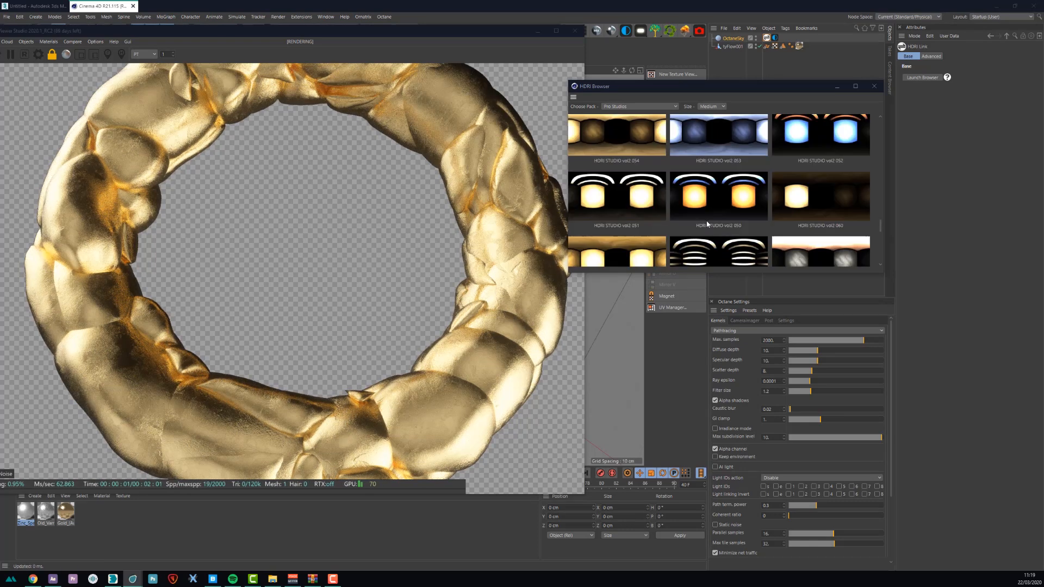
scroll(729, 199, "down", 3)
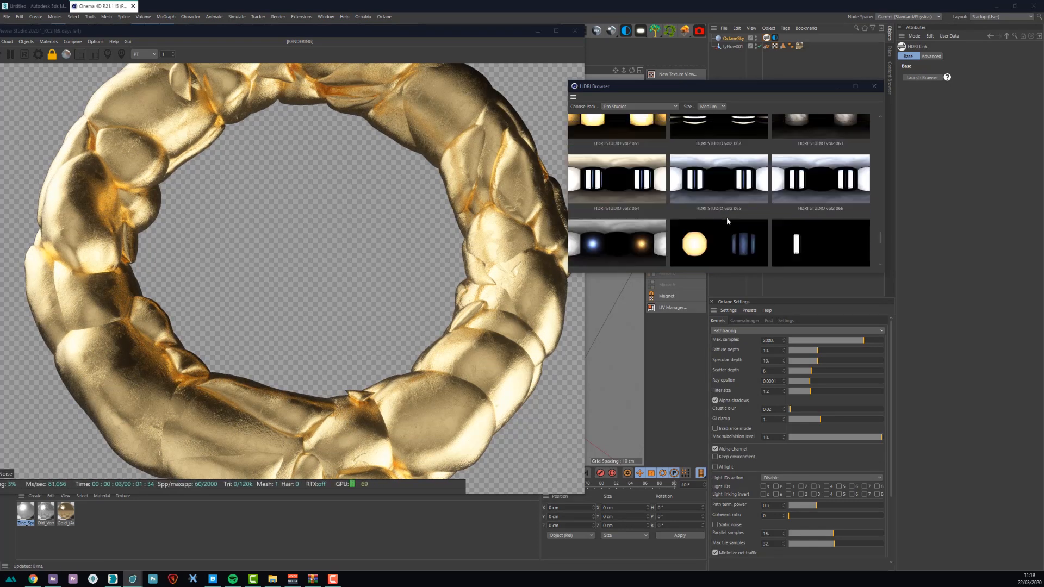
left_click(718, 201)
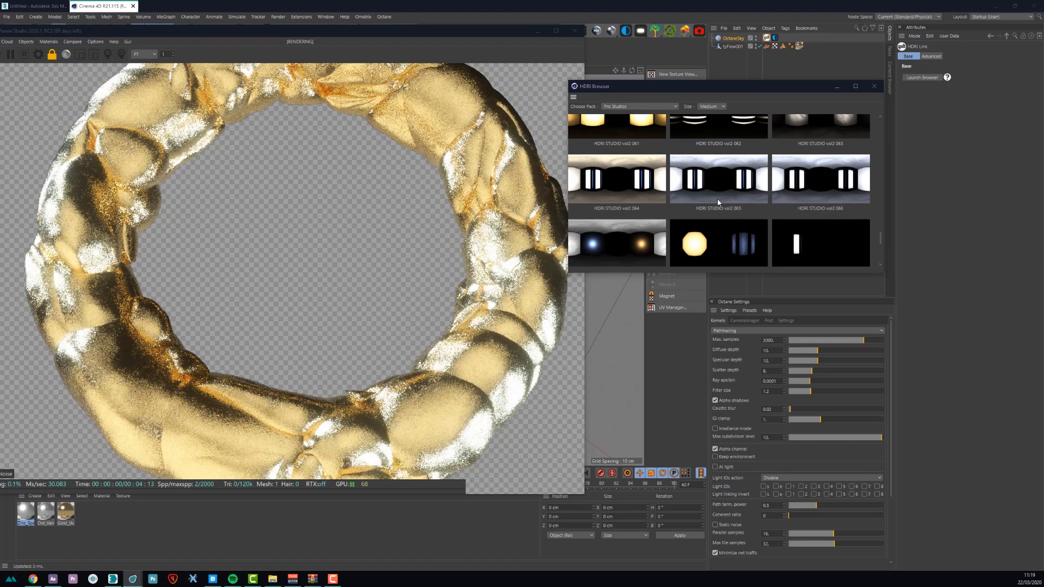
scroll(753, 173, "up", 1)
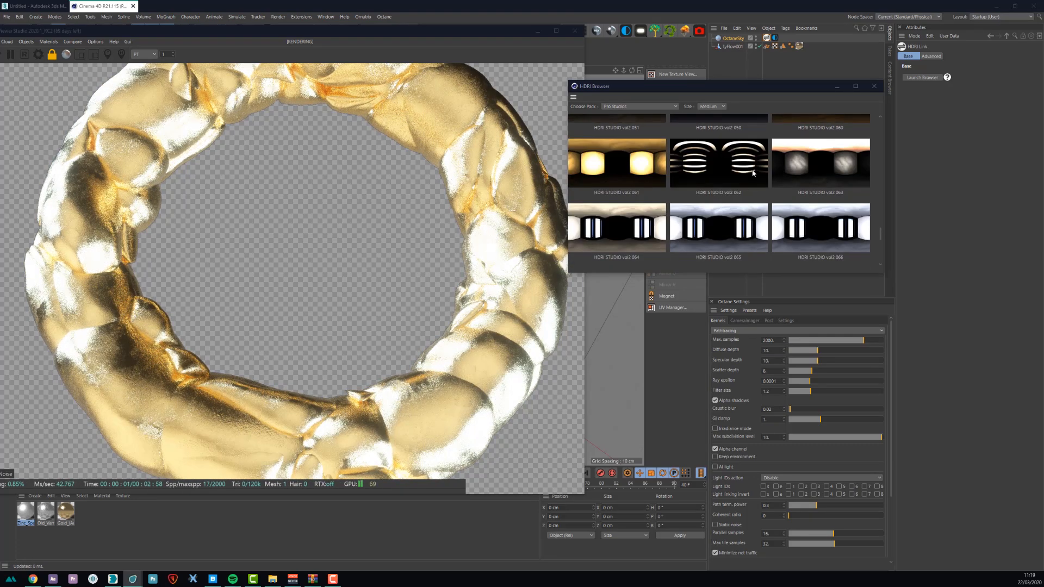
left_click(753, 173)
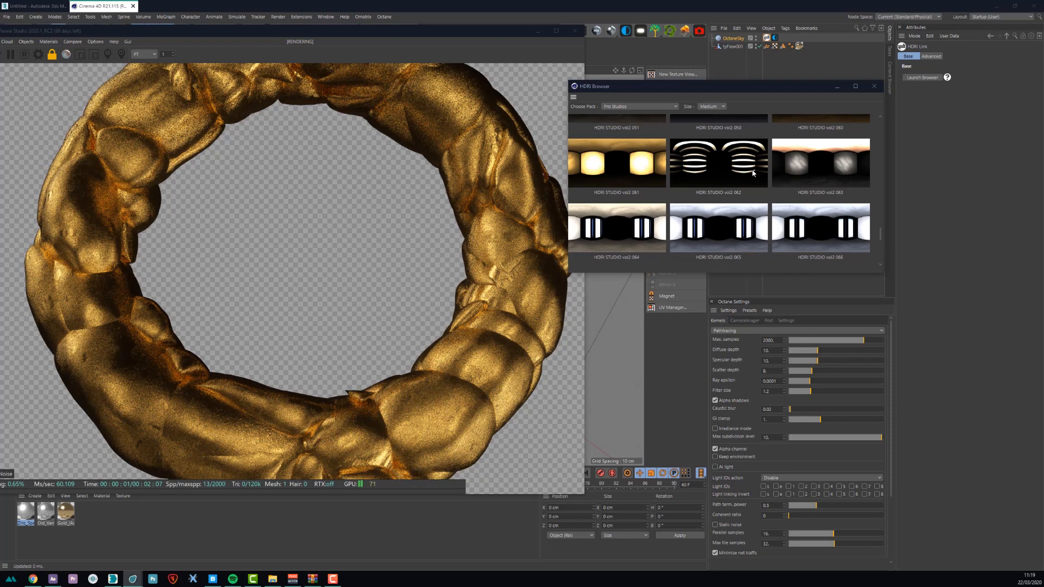
scroll(753, 173, "down", 3)
left_click(744, 183)
Step: Light the torus with another bright studio HDRI from the Pro Studios pack and close the HDRI browser
scroll(745, 183, "up", 2)
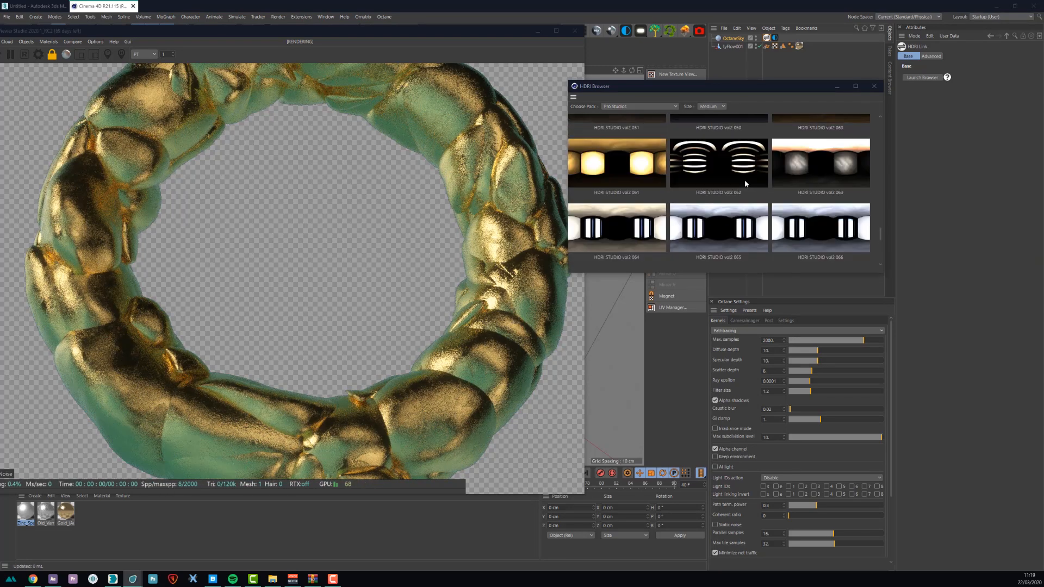
left_click(805, 227)
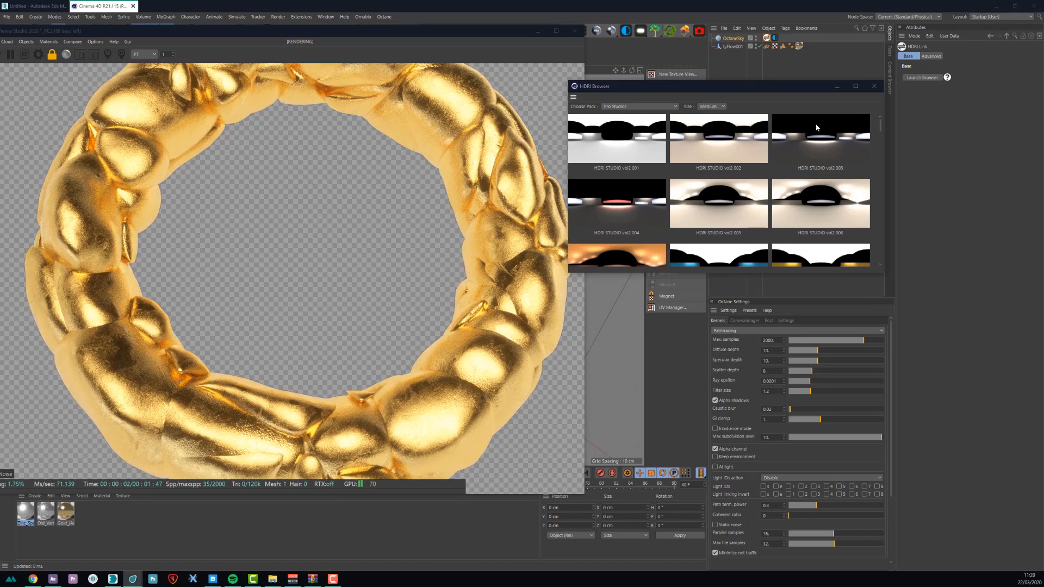
left_click(874, 86)
Step: Set the torus's gold material tag to 3 tiles in U and V, and inspect the texture up close
left_click(799, 46)
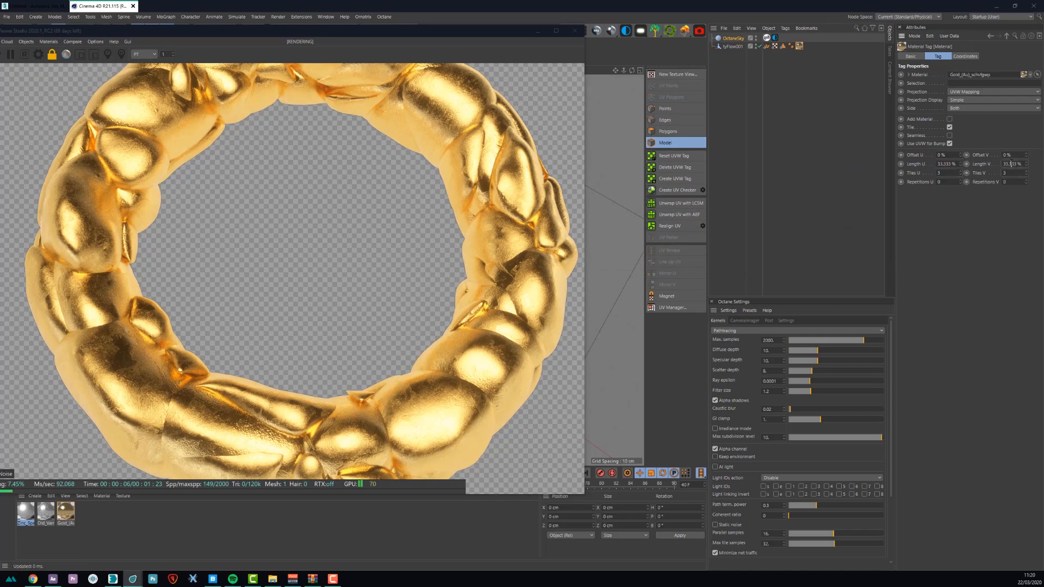
key("Return")
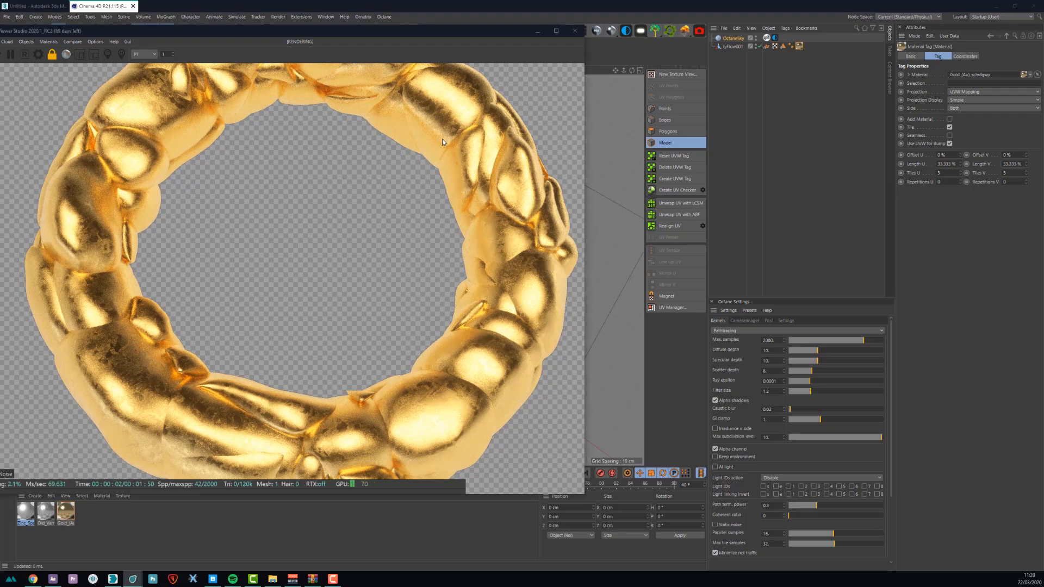
scroll(445, 137, "up", 5)
scroll(432, 151, "down", 5)
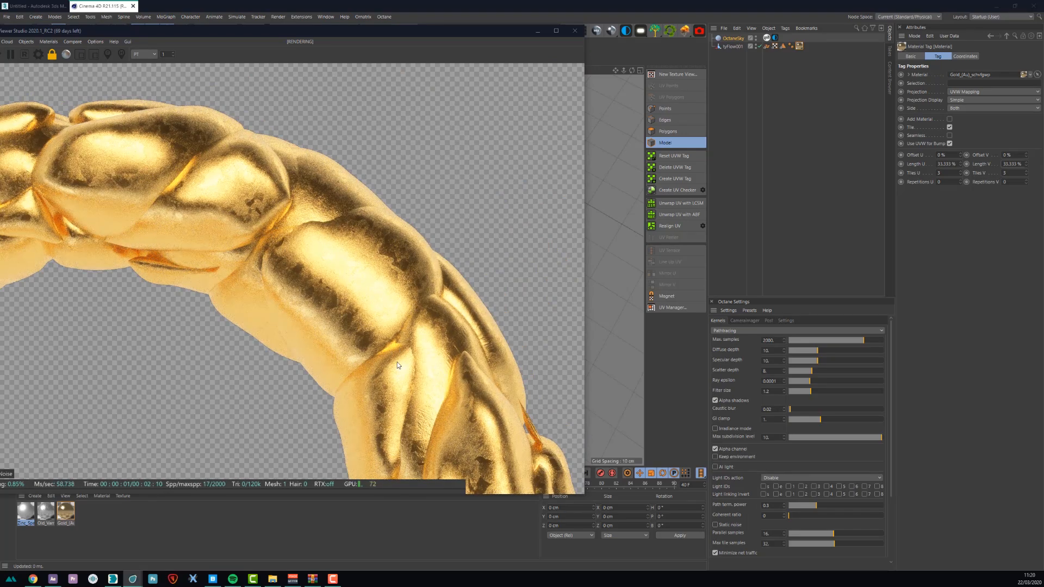
scroll(397, 353, "up", 4)
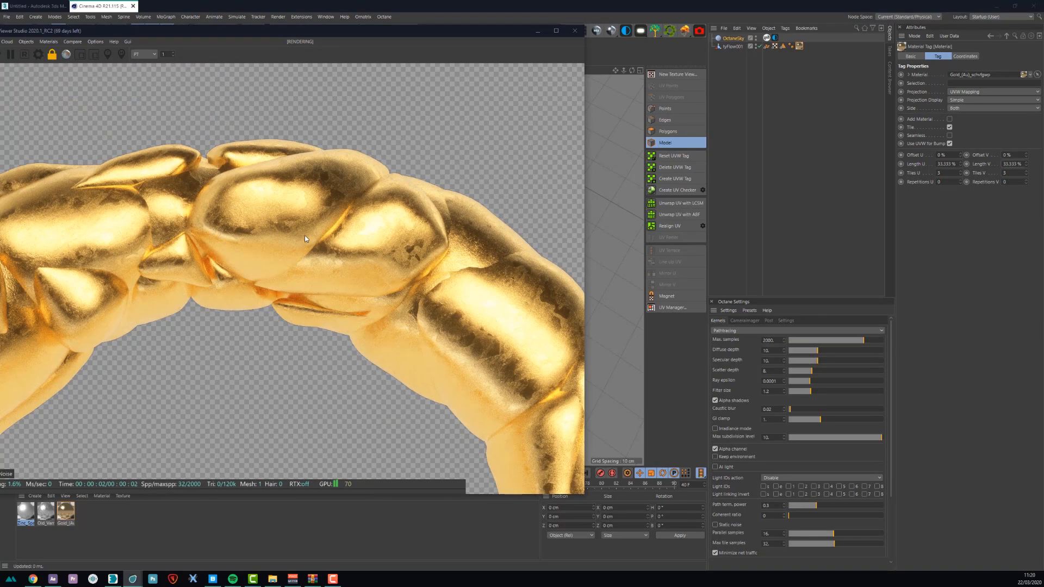
left_click_drag(304, 235, 331, 201)
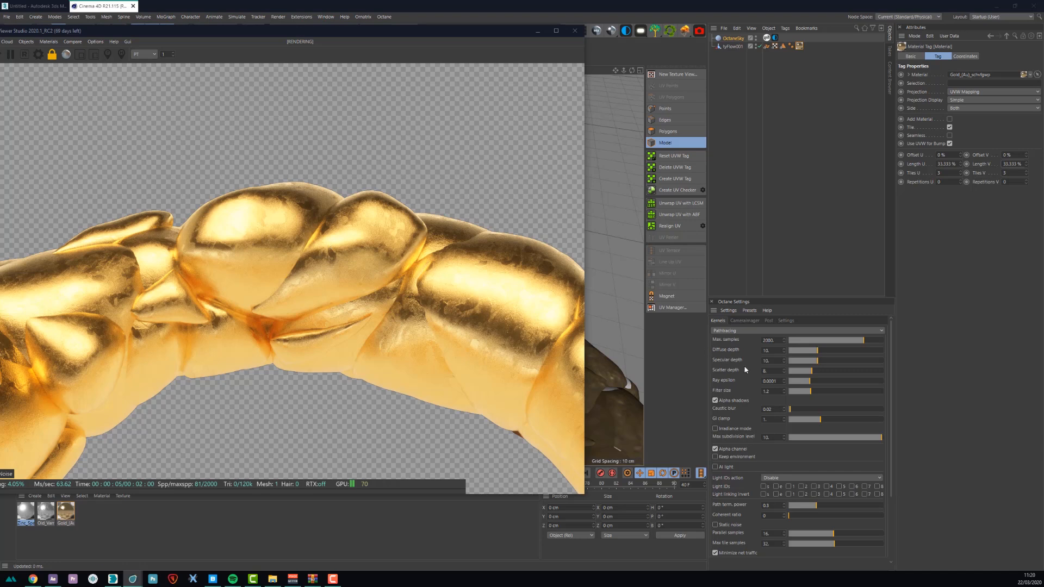
Step: Show Octane's Camera Imager settings and examine how the gold texture maps around the torus's segments
left_click(748, 322)
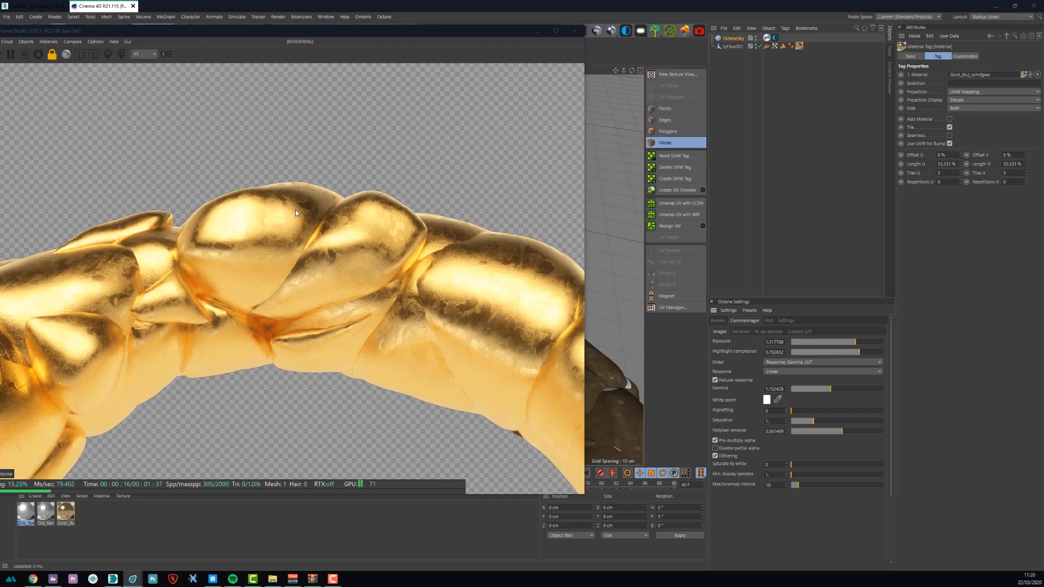
left_click_drag(295, 210, 198, 212)
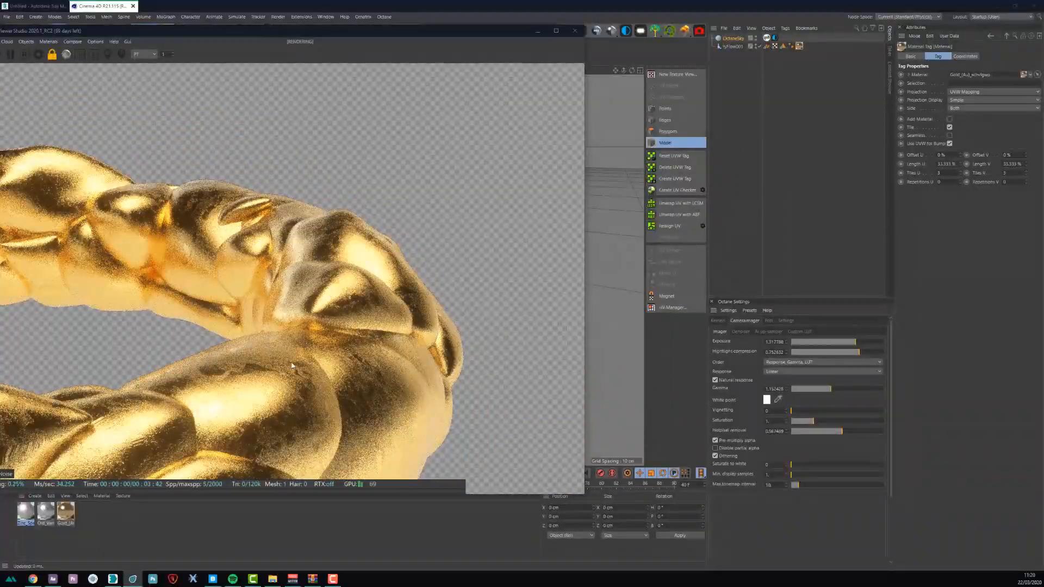
left_click_drag(299, 370, 321, 255)
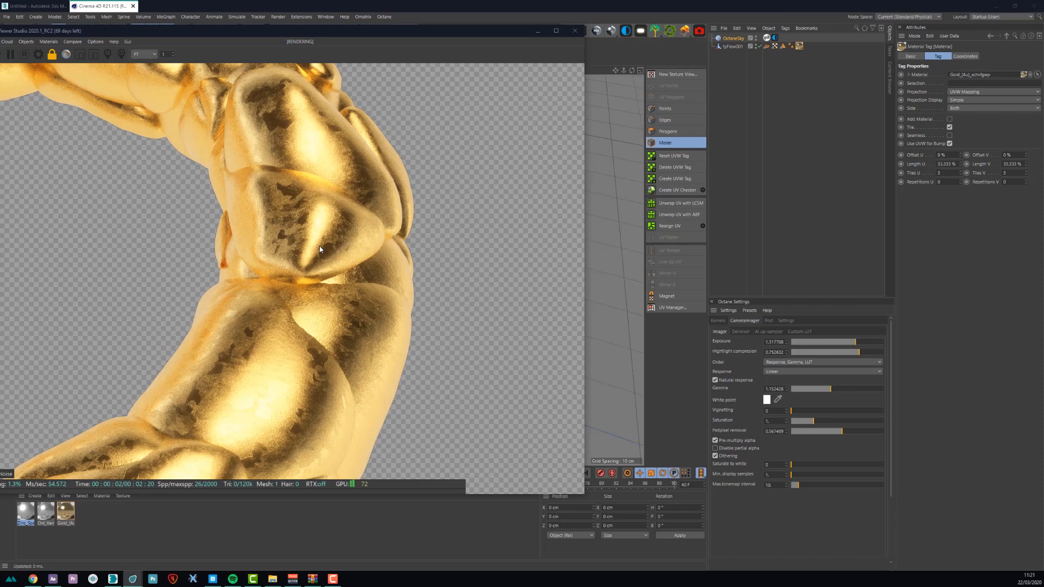
Step: Open the projection options of the torus's gold material tag
left_click(959, 91)
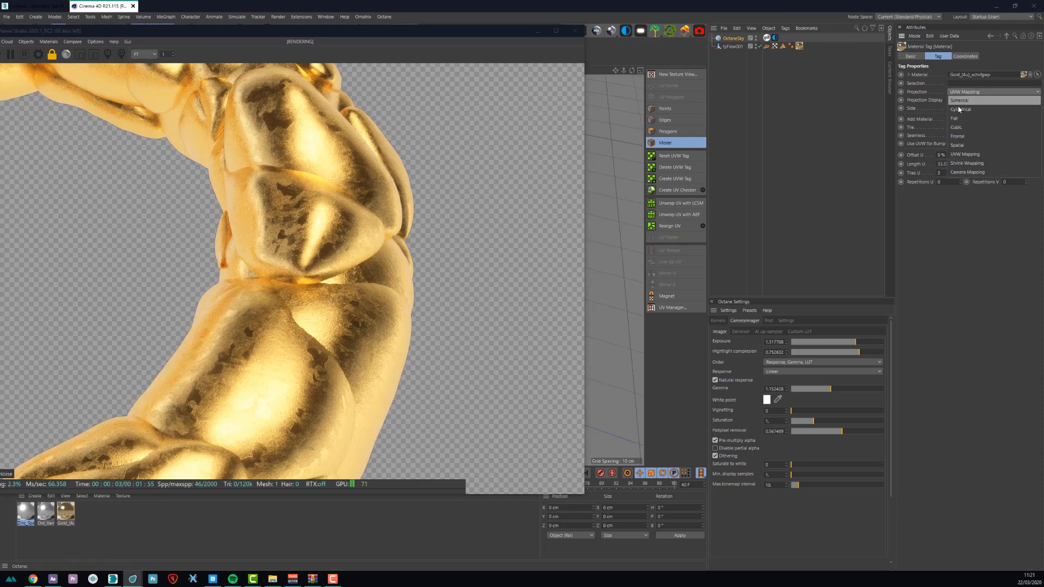